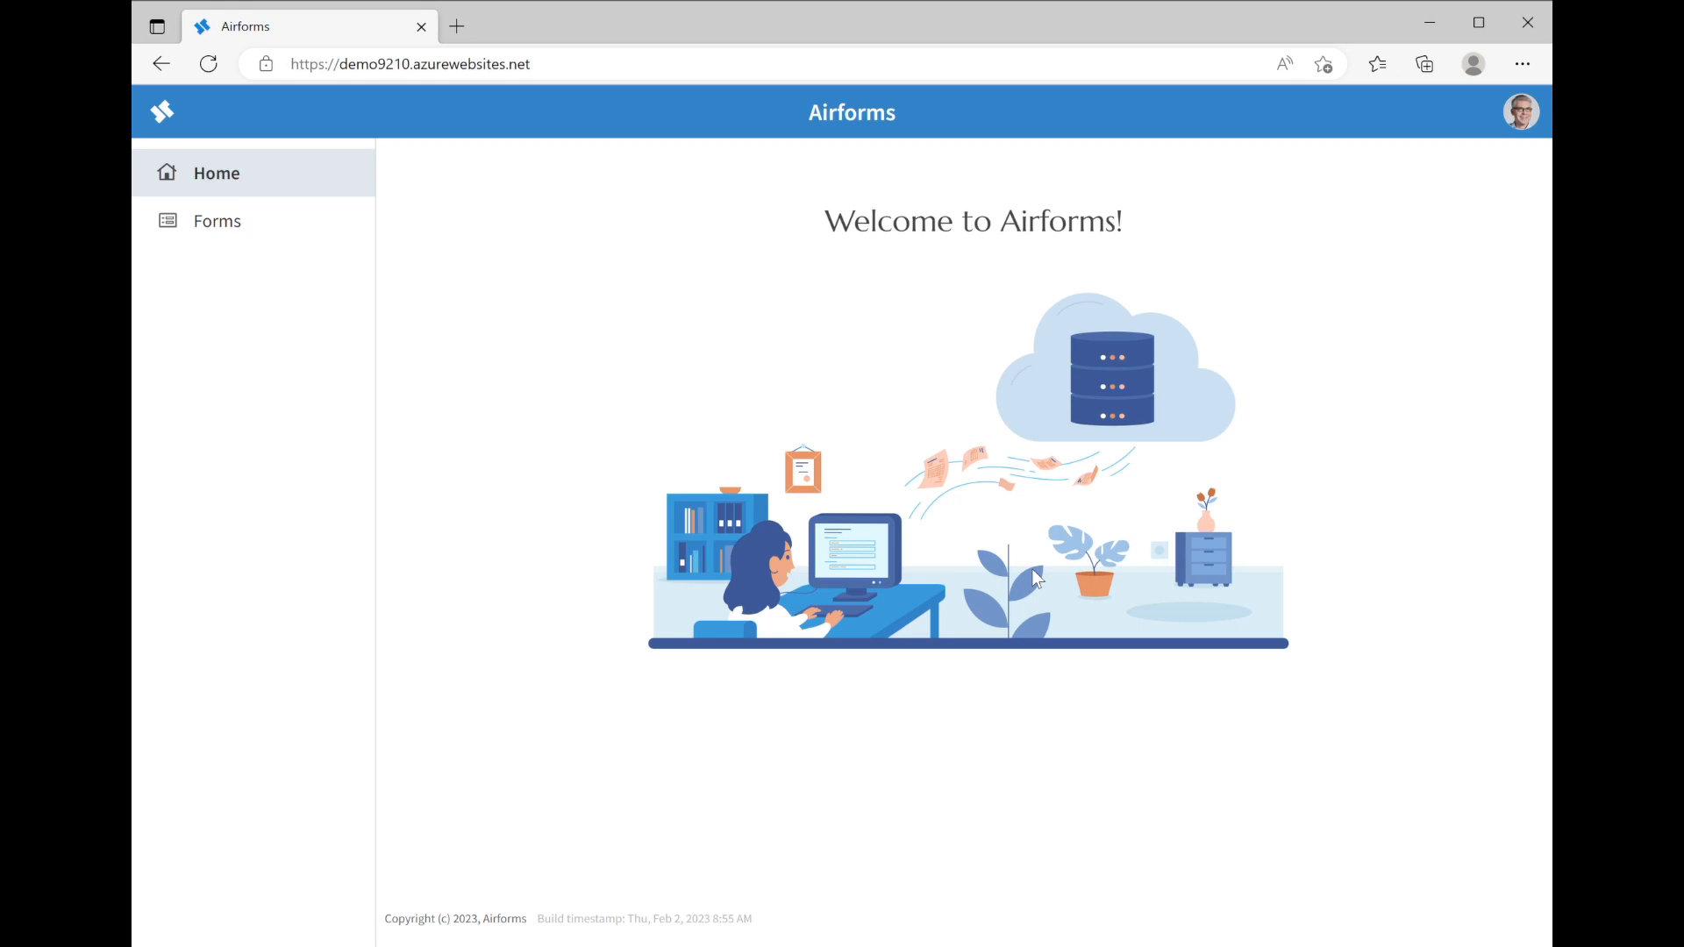
# Open the Forms page listing the Departments, Employee and Movies forms
pyautogui.click(226, 239)
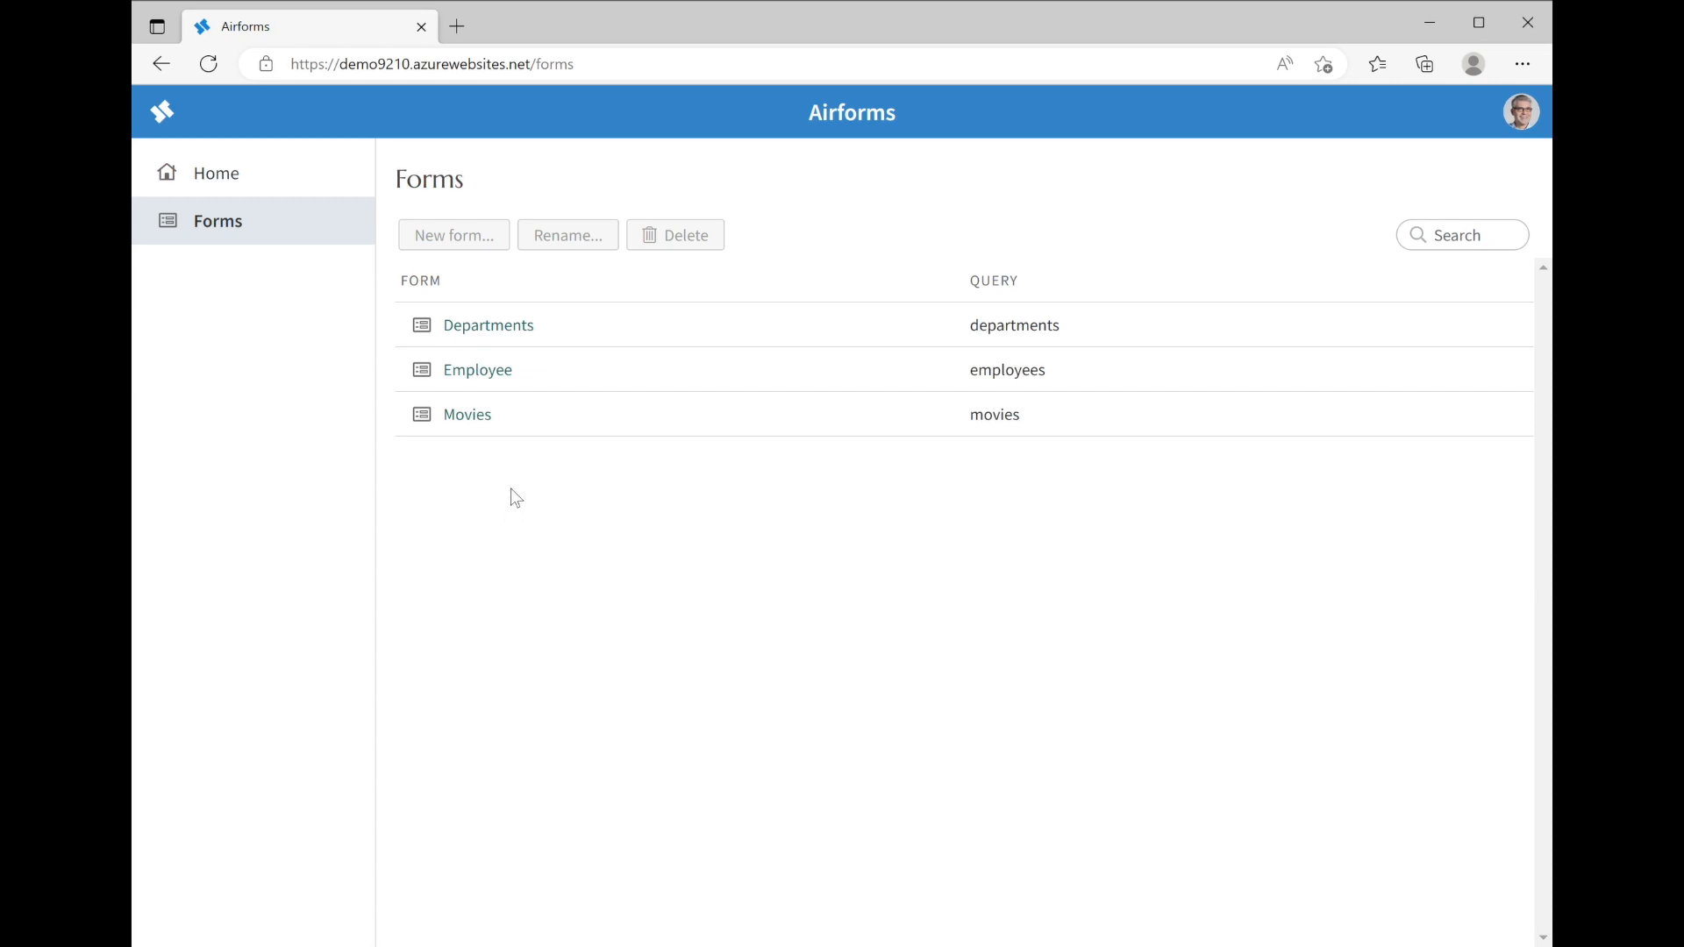
# Open the Employee form from the Forms list
pyautogui.click(478, 370)
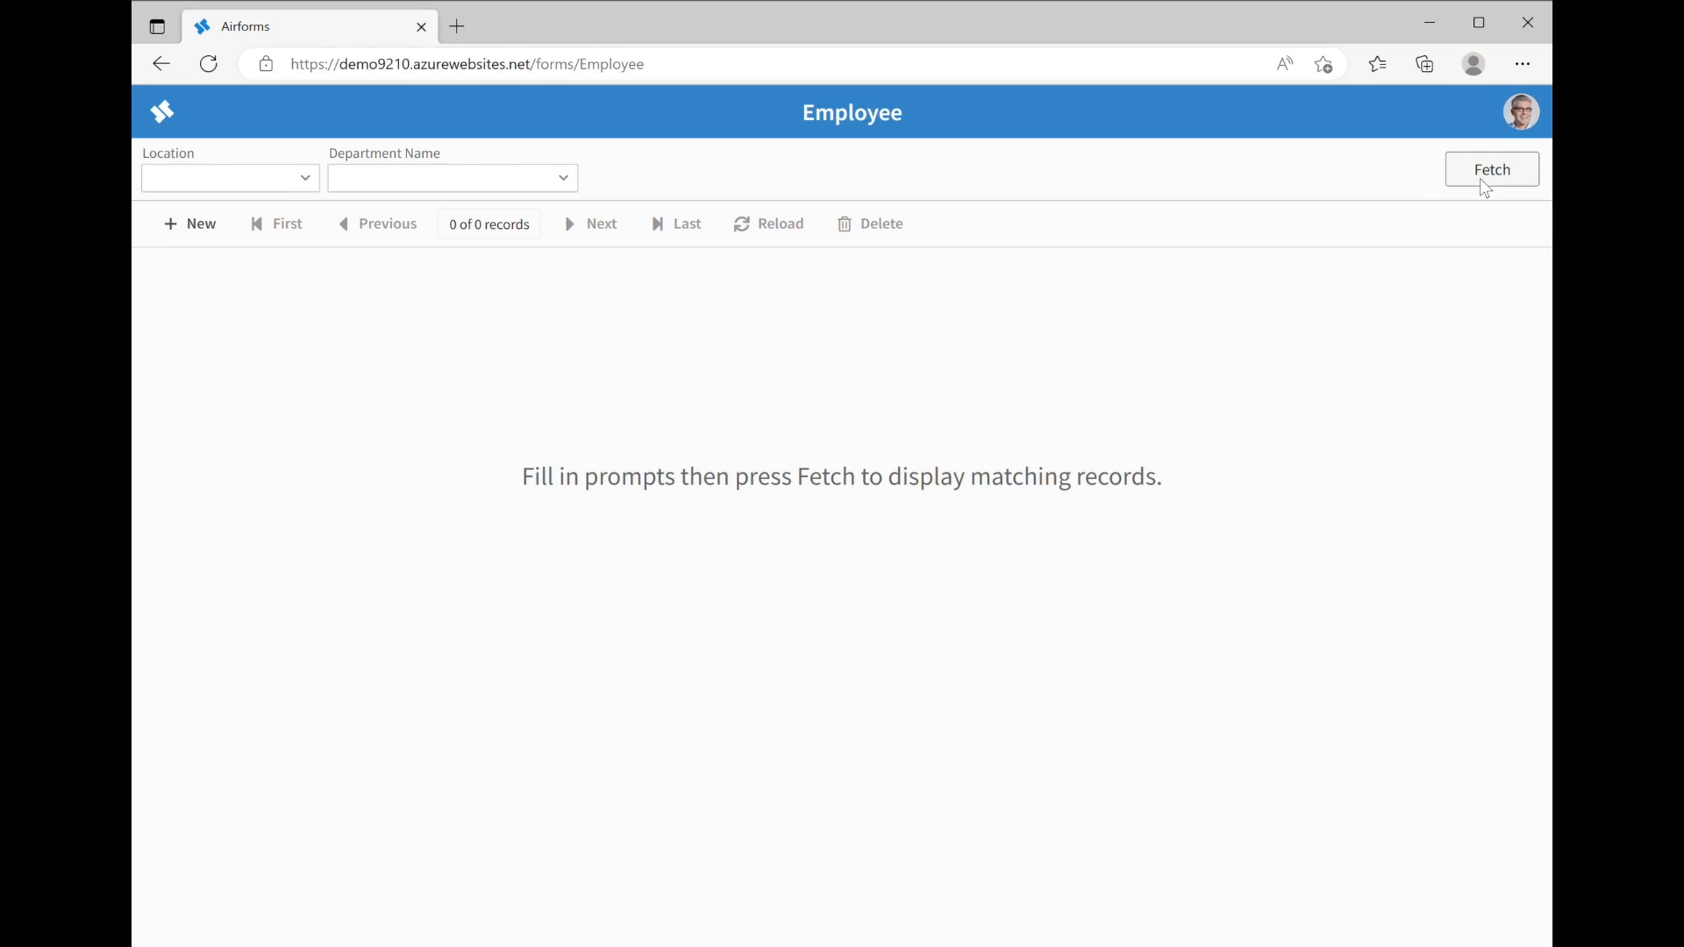
# Choose New York for Location after trying Chicago, then Accounting for Department Name
pyautogui.click(308, 177)
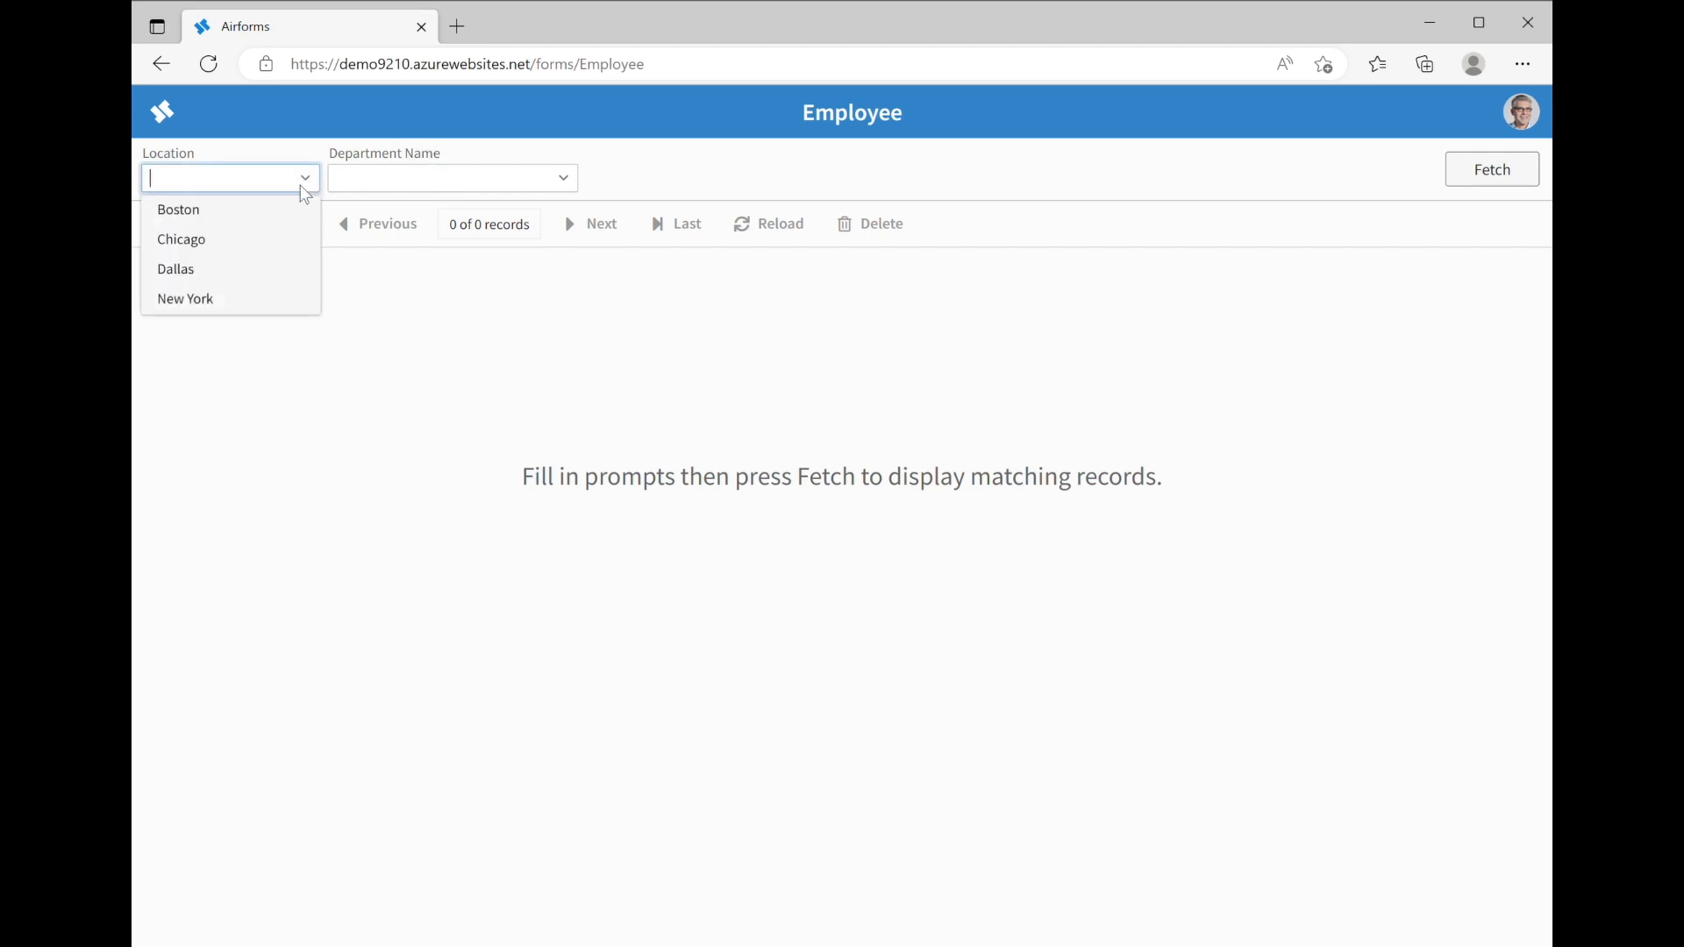
pyautogui.click(227, 236)
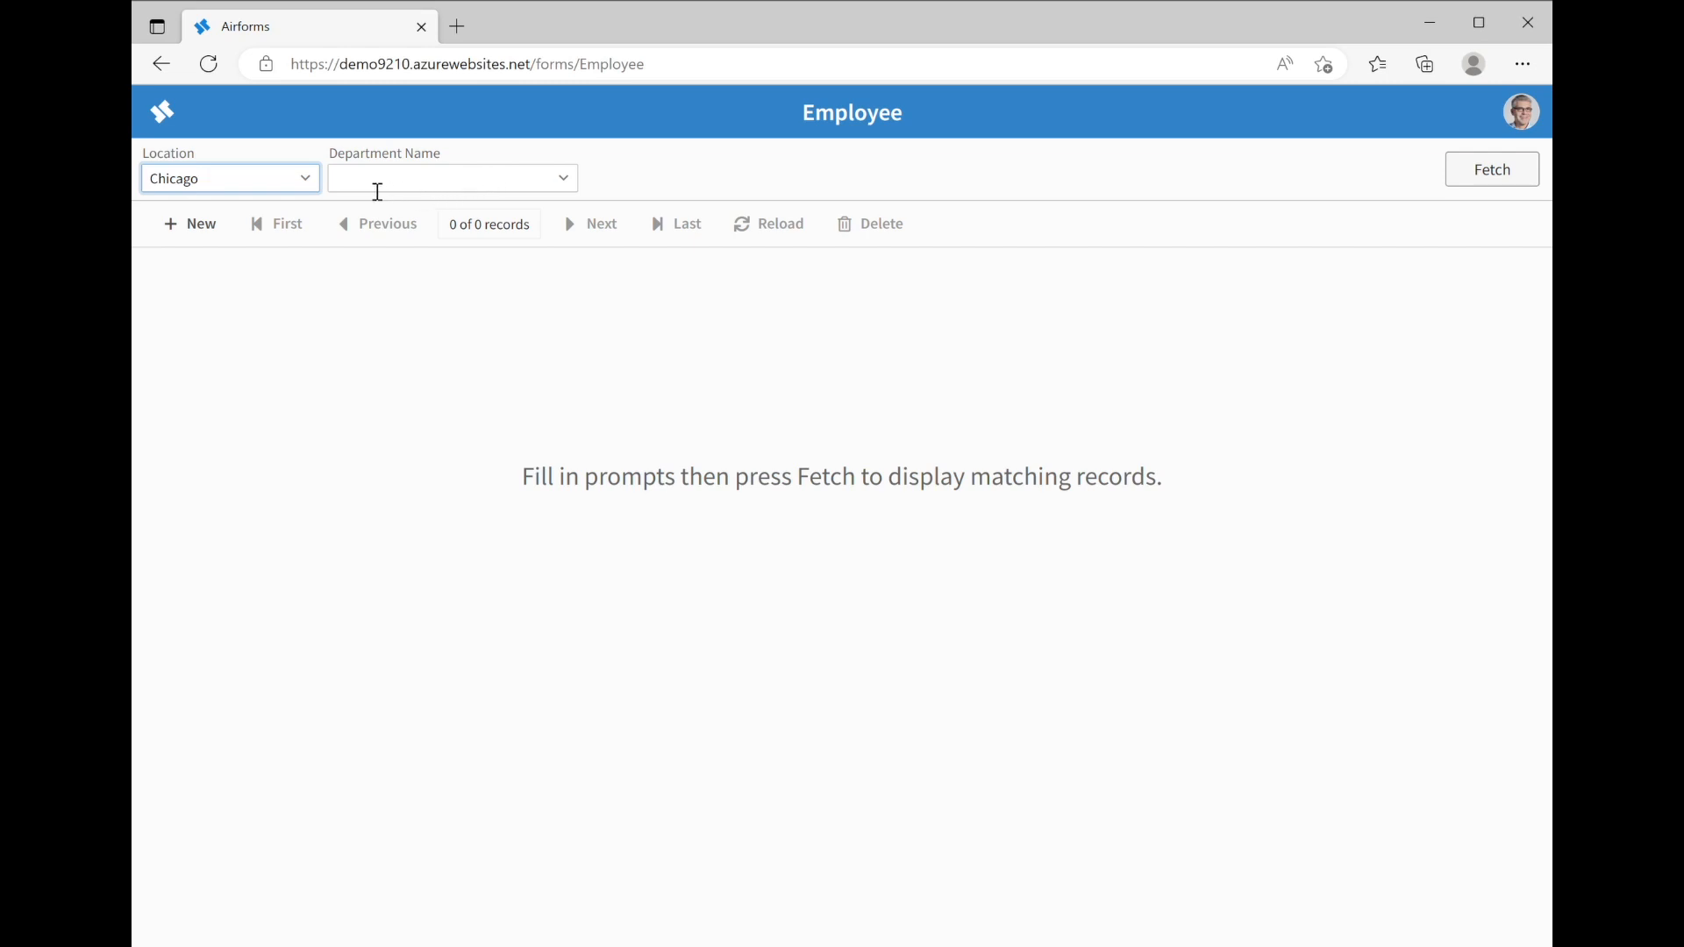
pyautogui.click(570, 178)
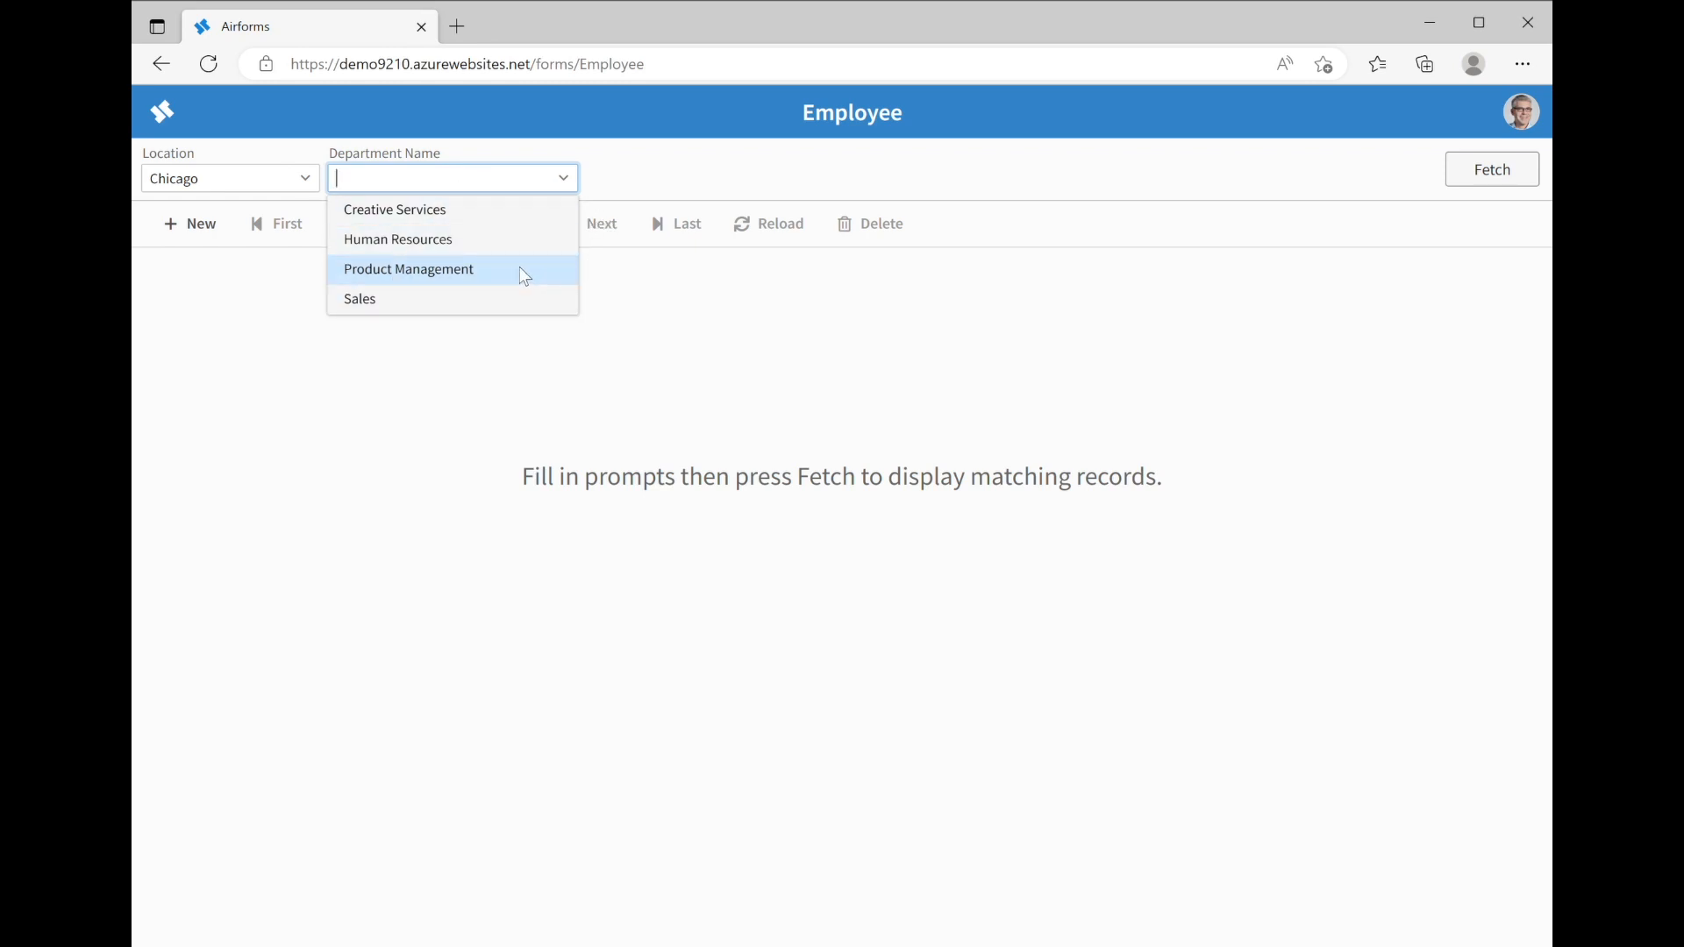
pyautogui.click(306, 180)
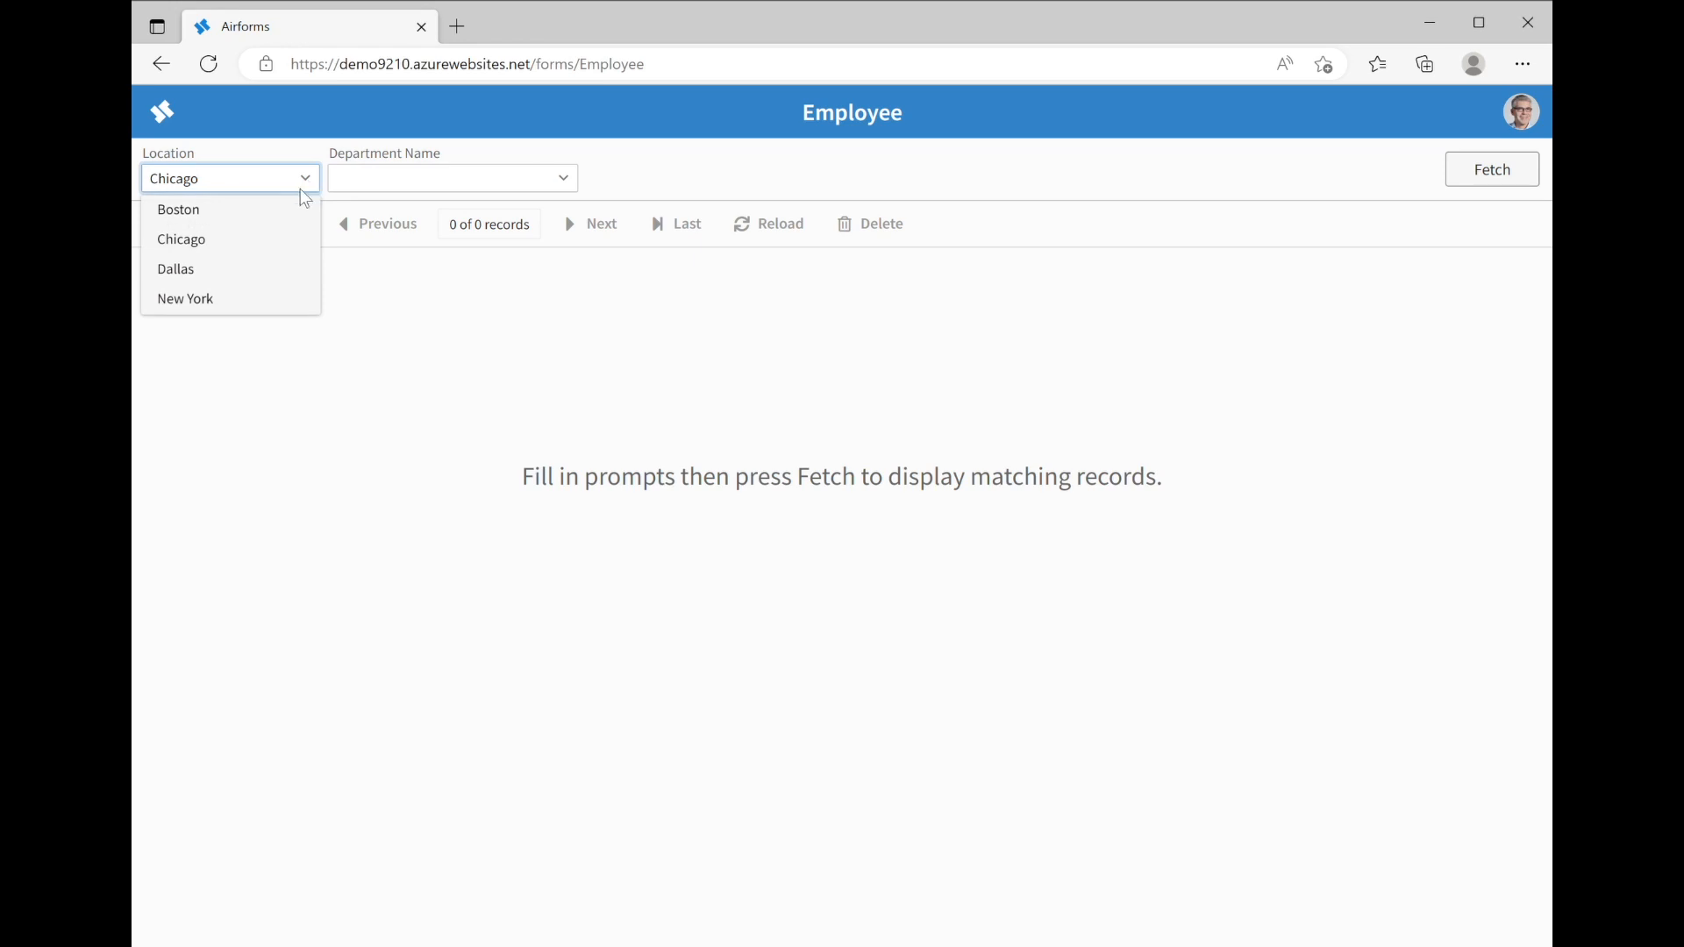
pyautogui.click(210, 298)
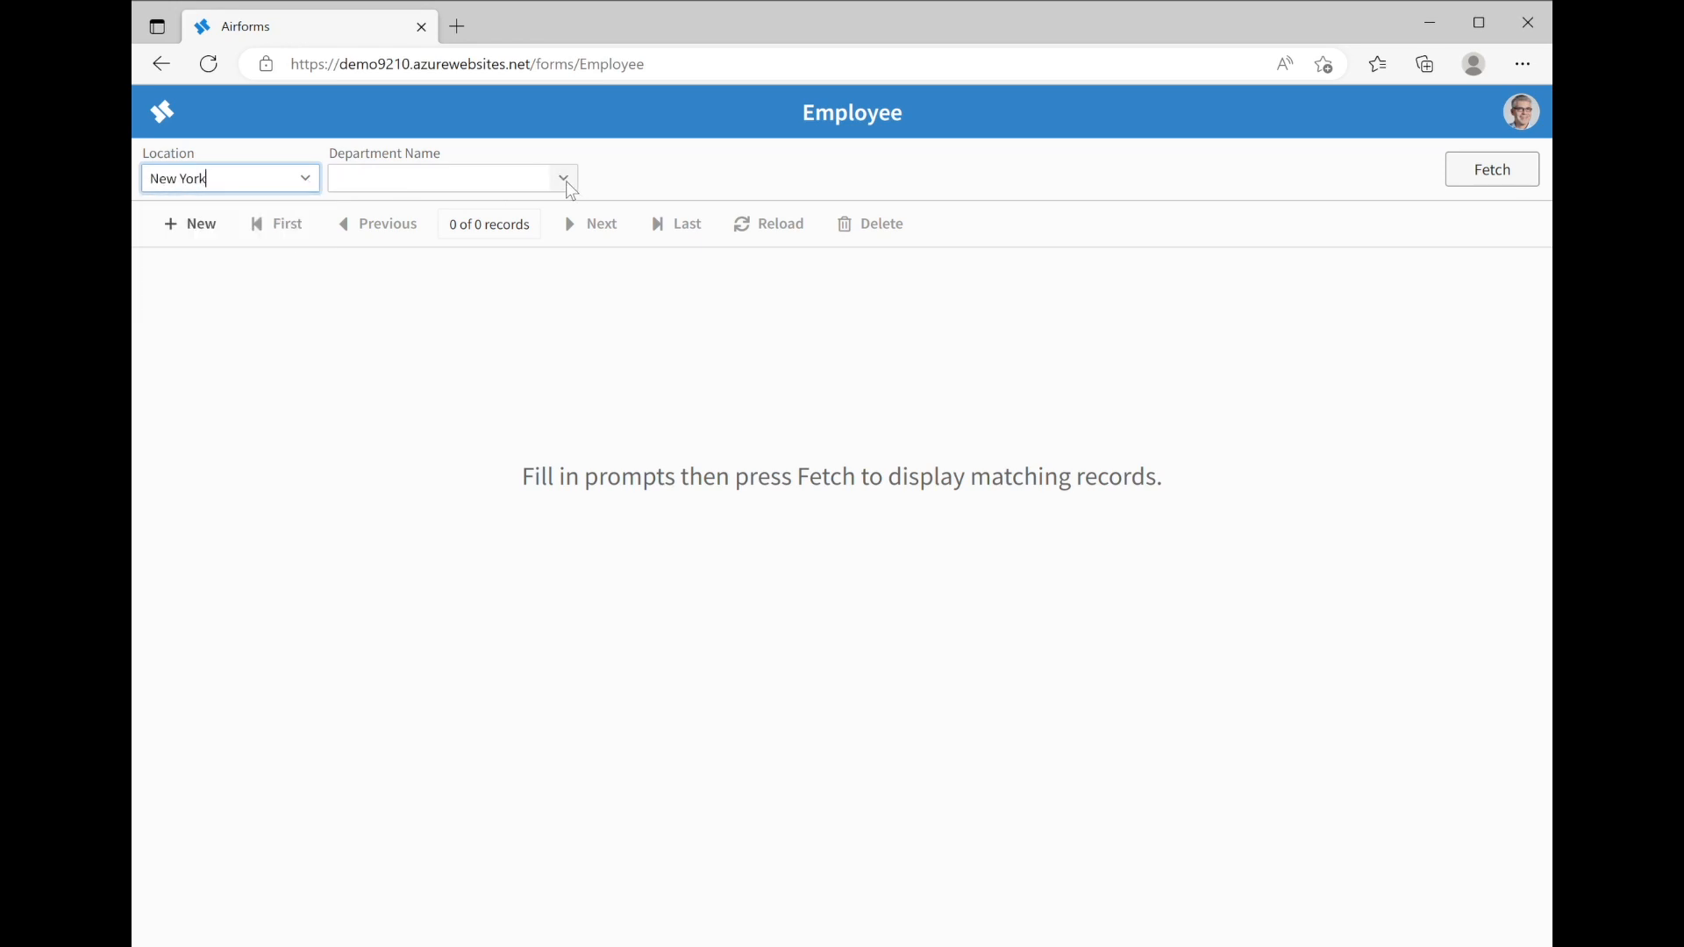
pyautogui.click(566, 180)
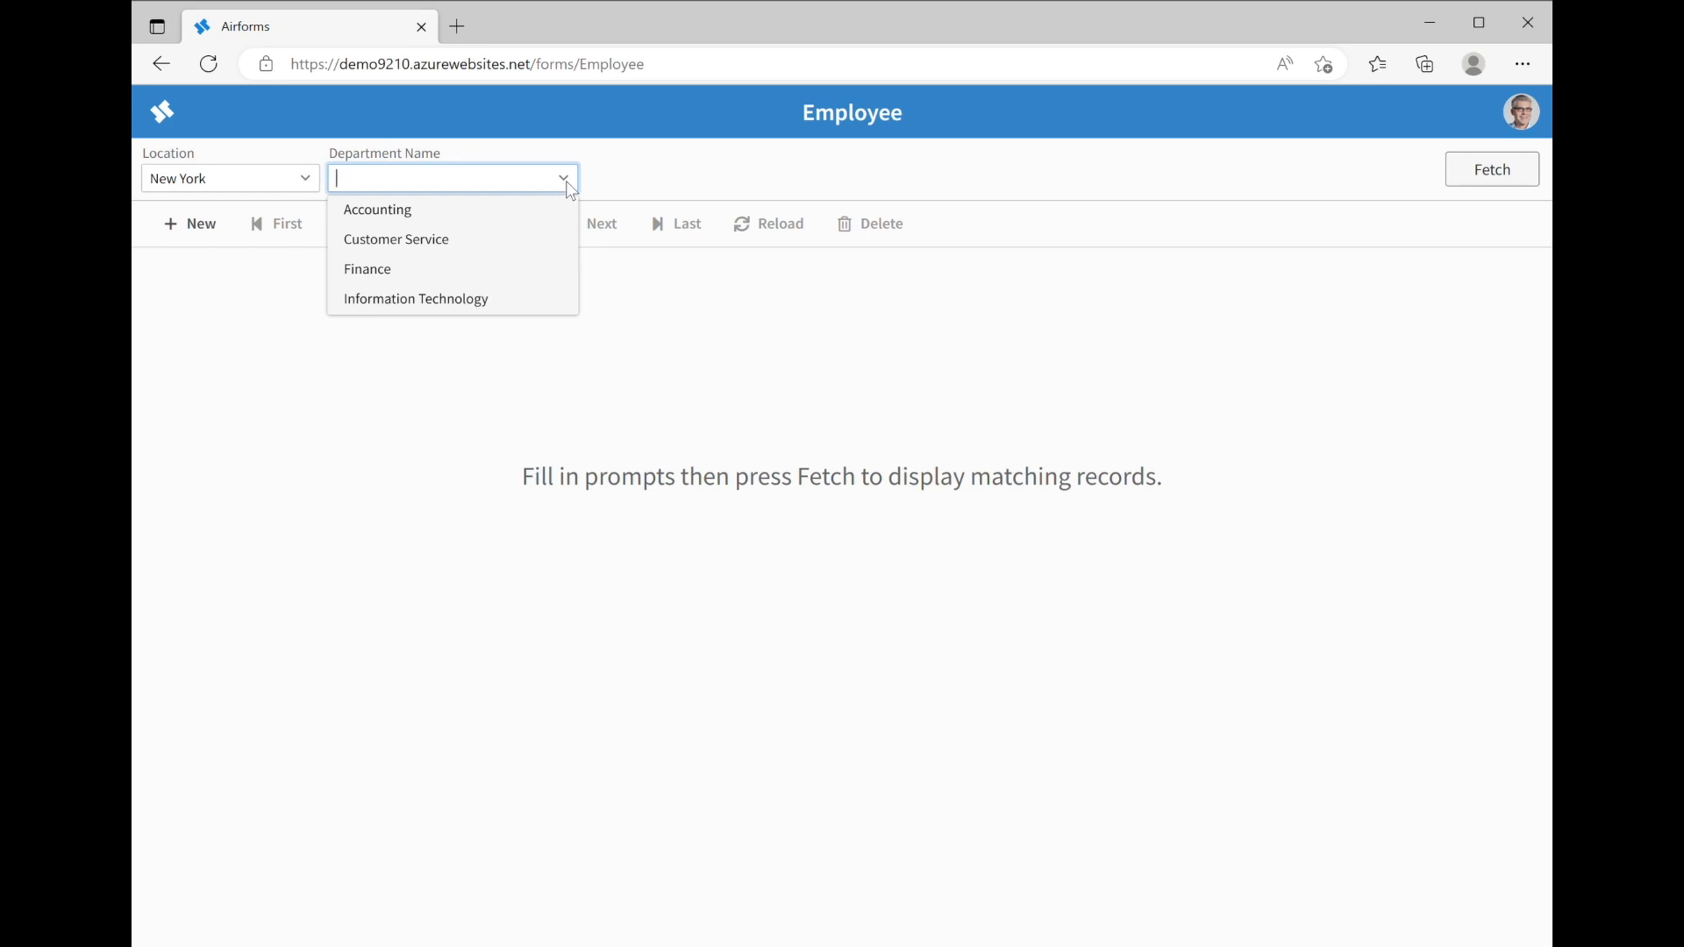
pyautogui.click(623, 163)
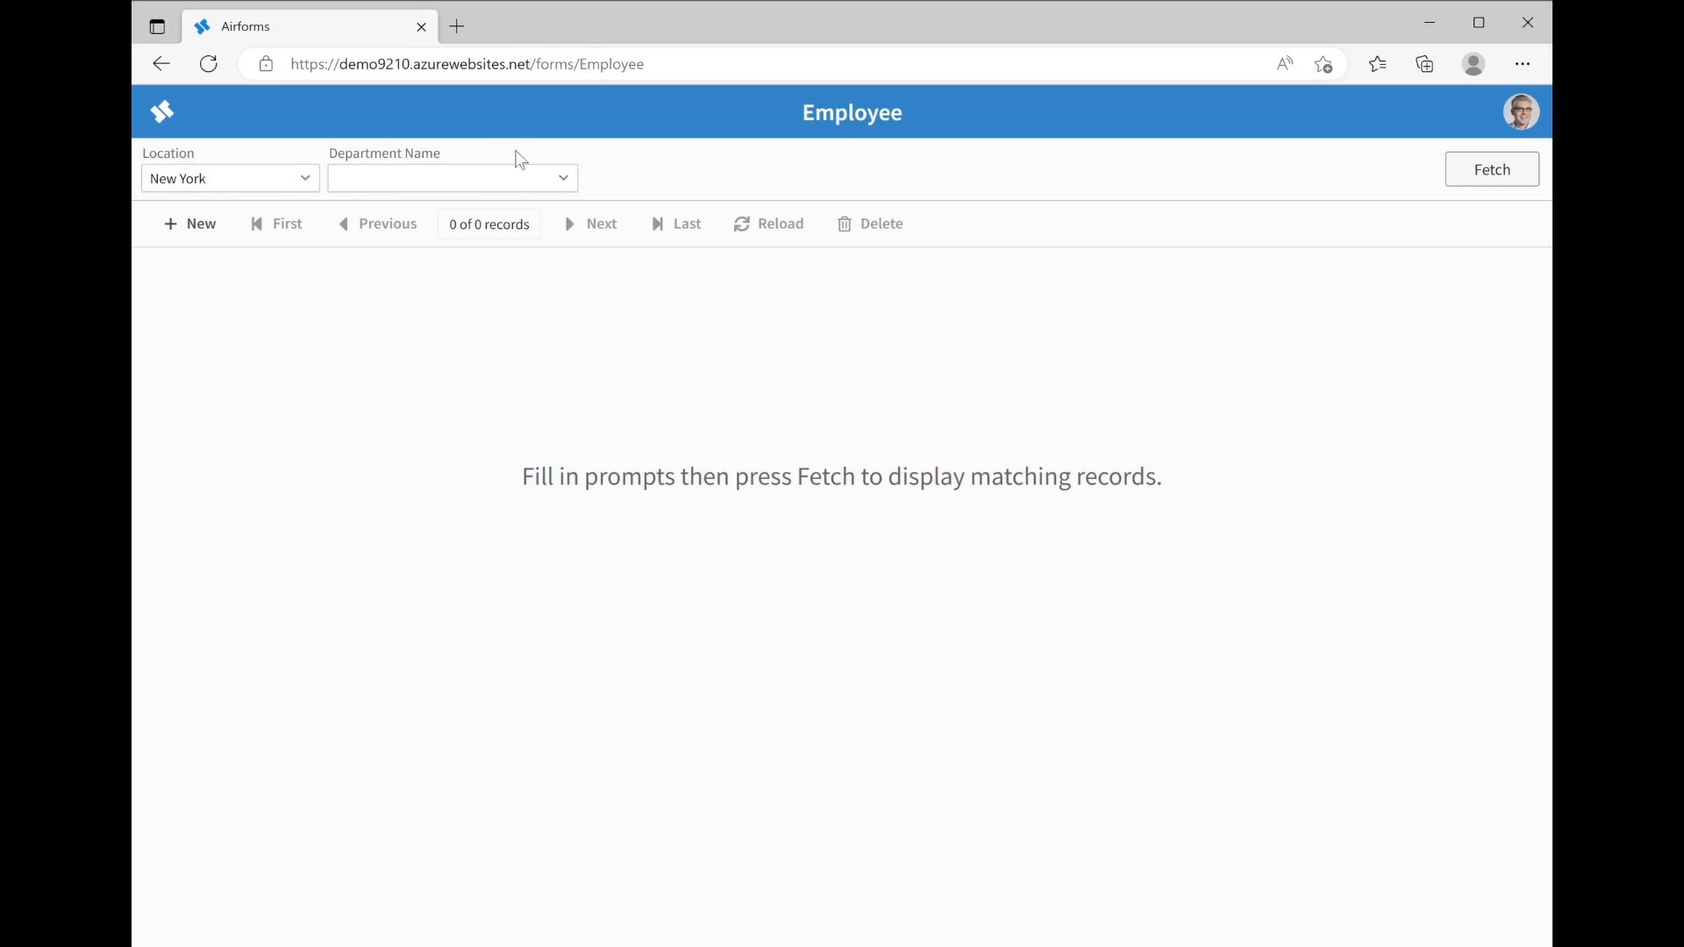
pyautogui.click(569, 177)
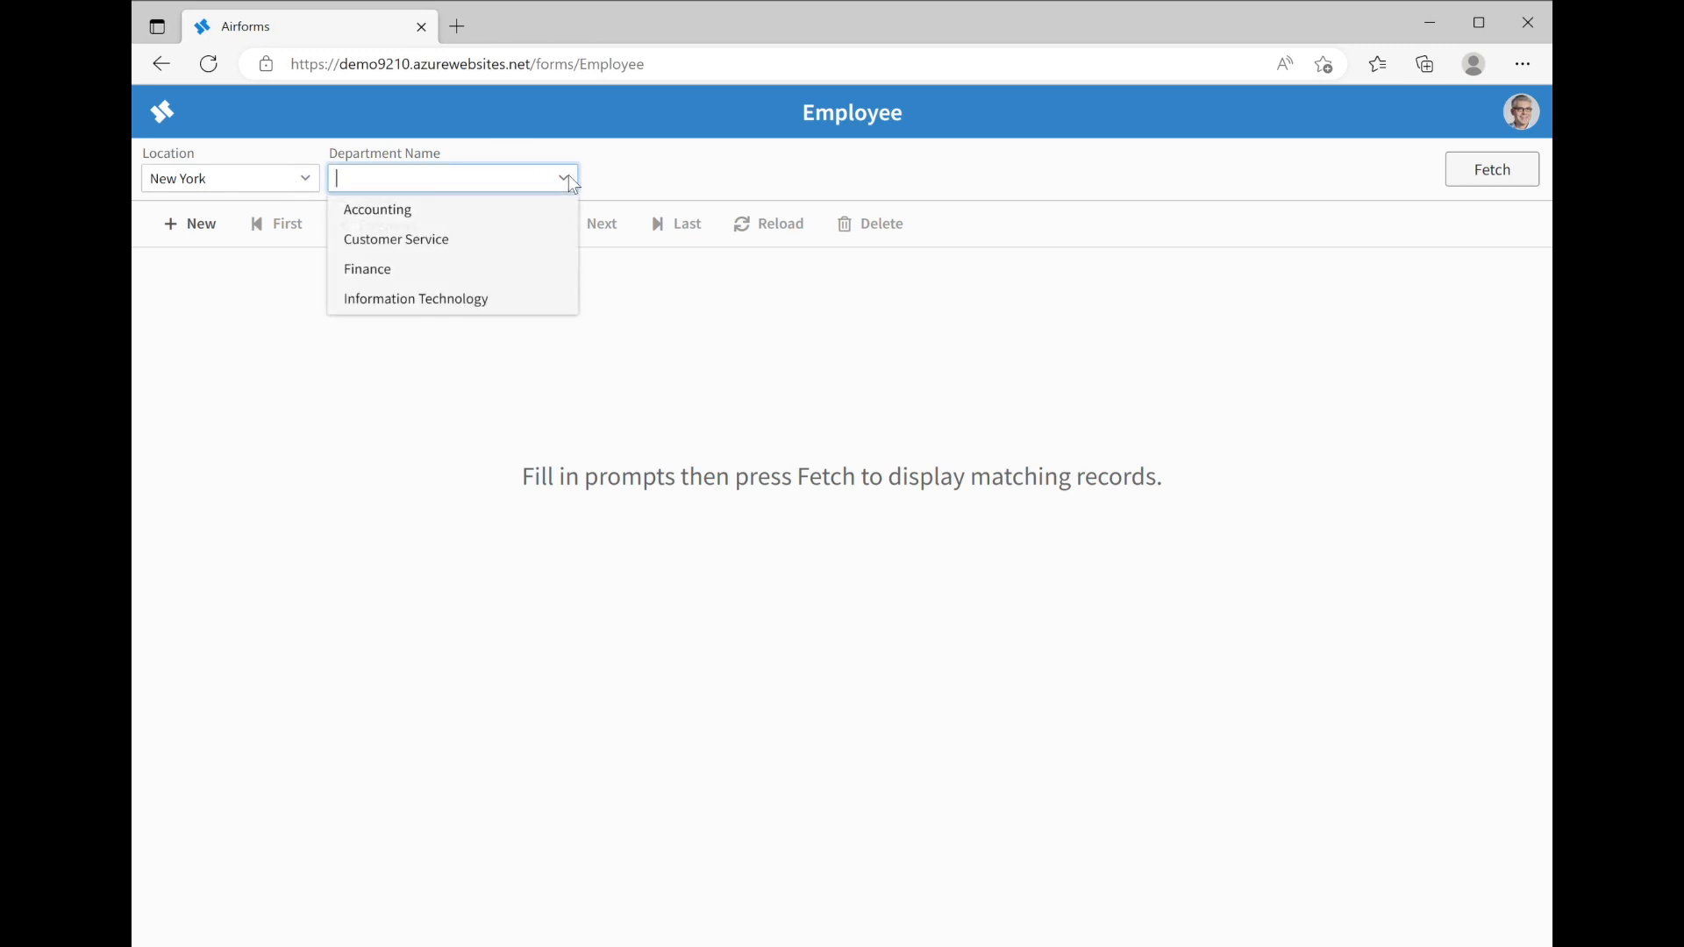
pyautogui.click(430, 212)
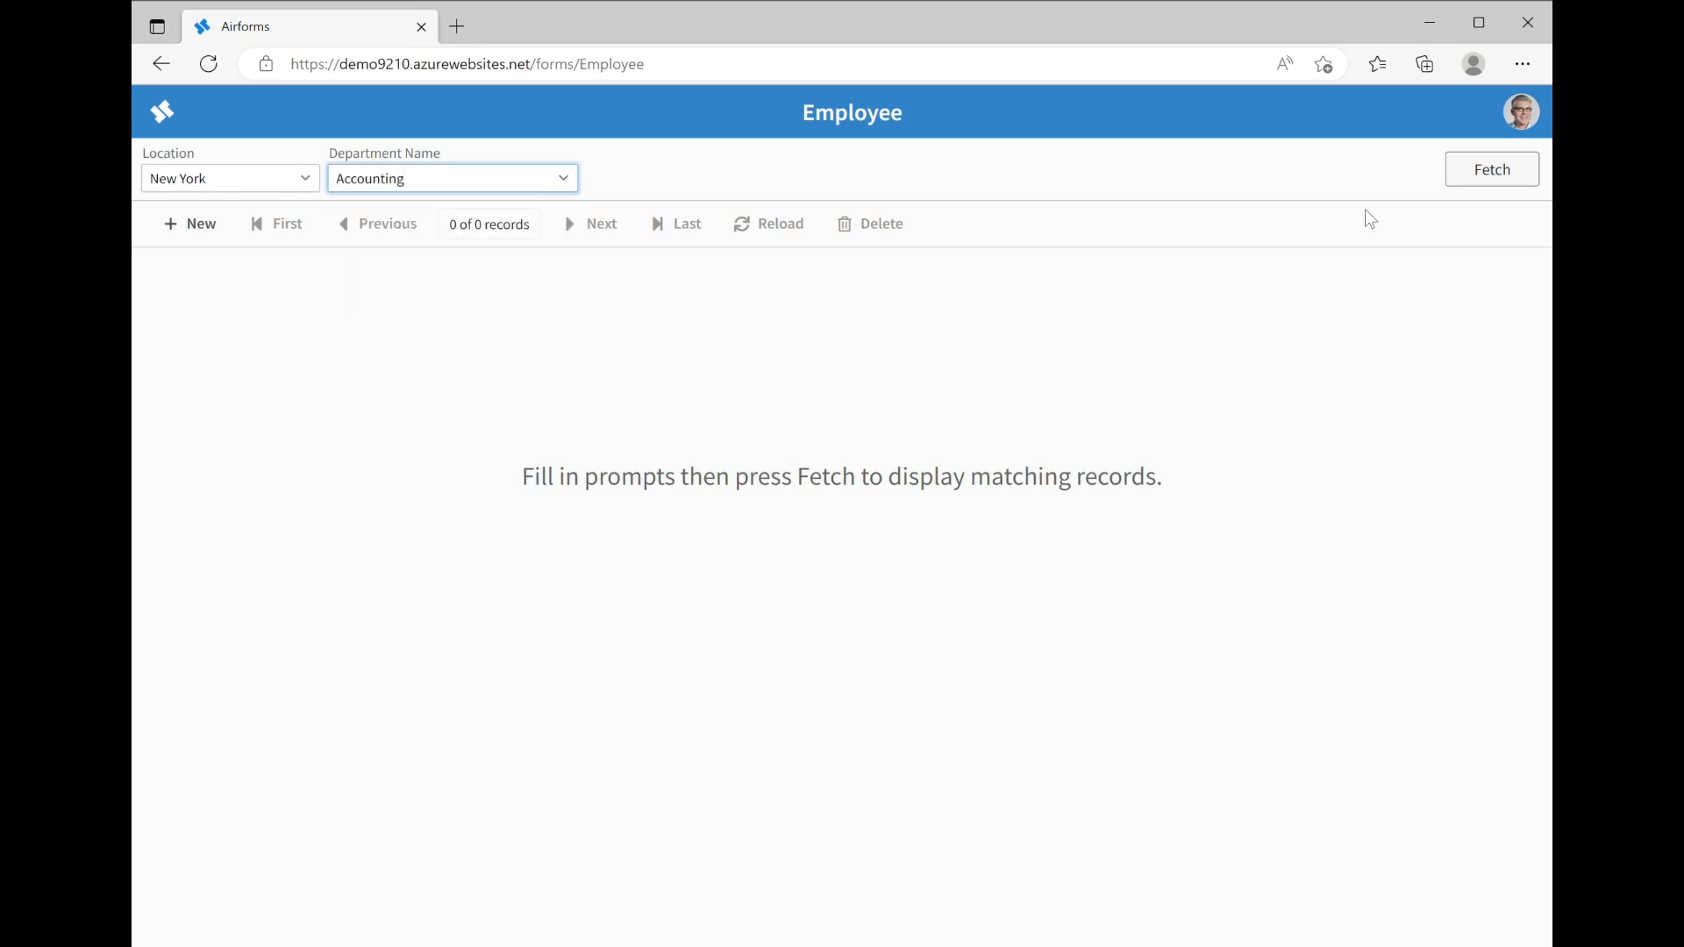
# Fetch the three New York Accounting employee records
pyautogui.click(1482, 177)
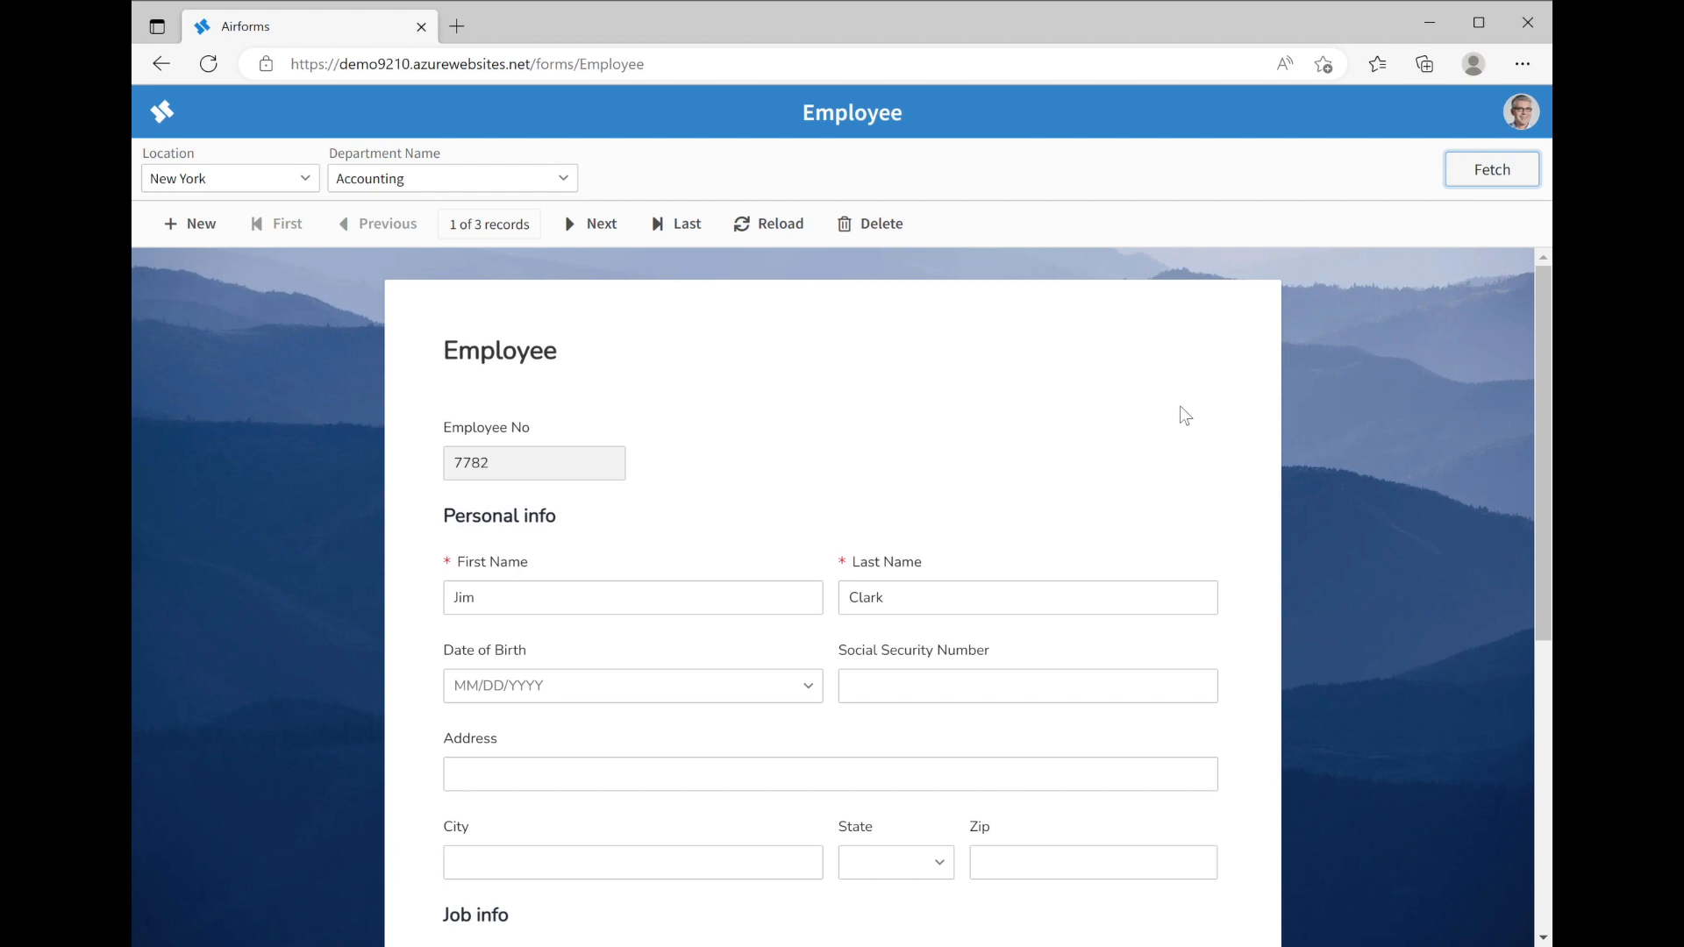
pyautogui.scroll(-2, 1180, 403)
pyautogui.scroll(2, 1180, 403)
# Browse records 2 and 3, jump between first and last, and end on record 1
pyautogui.click(589, 226)
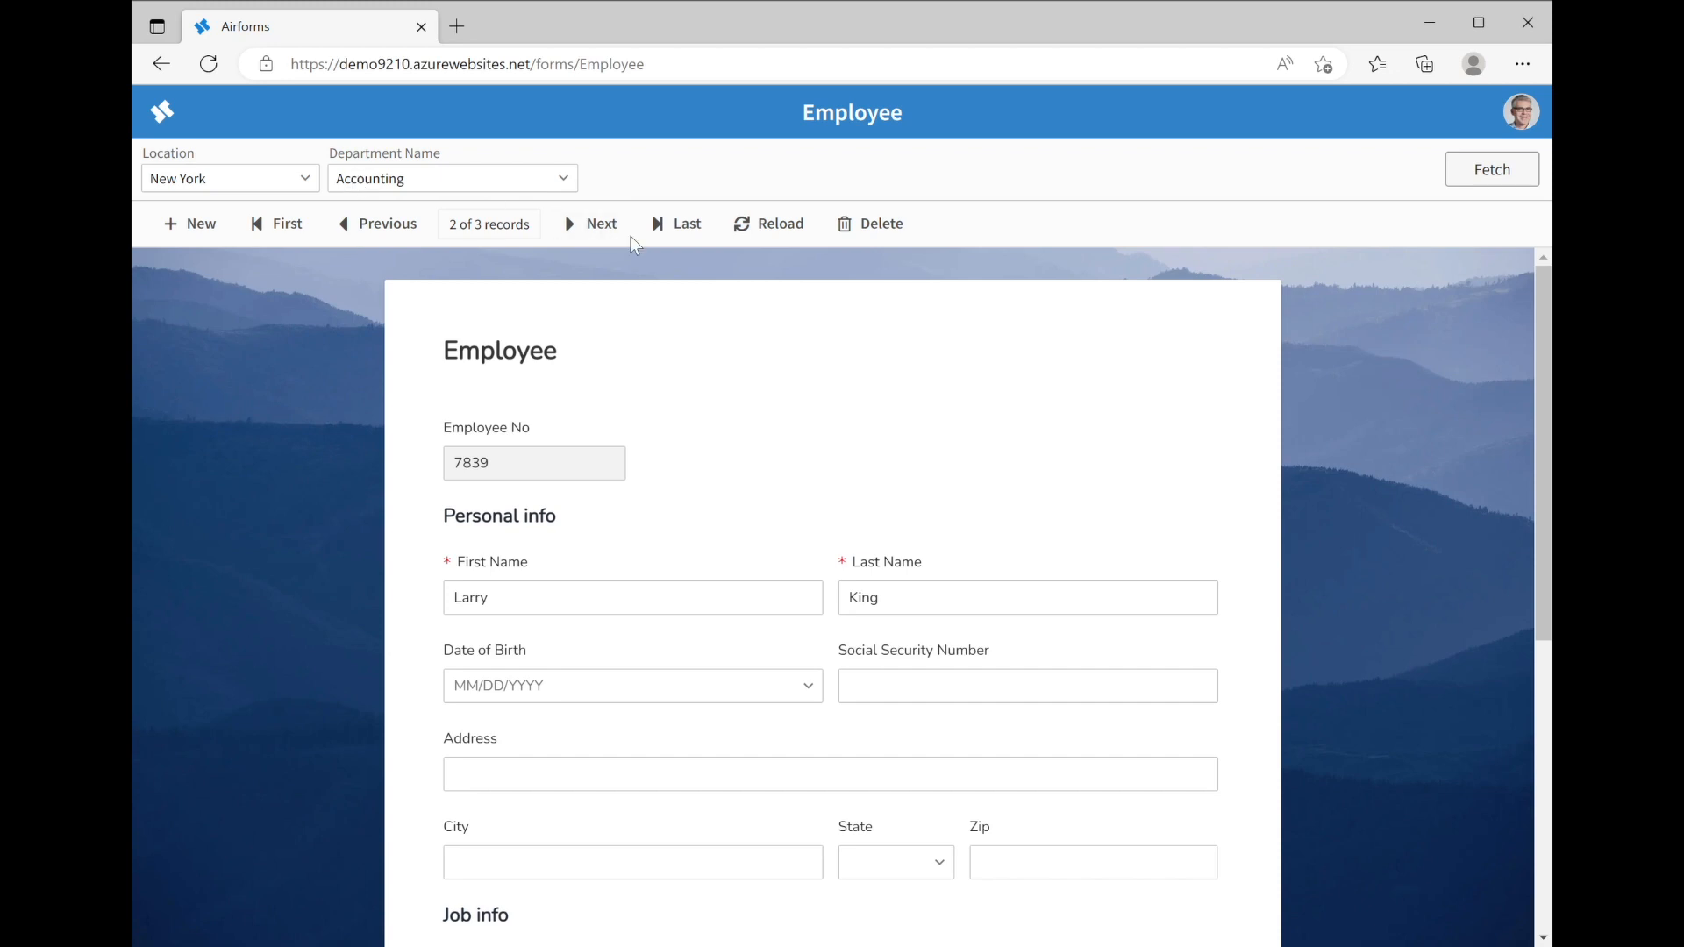
pyautogui.click(593, 226)
pyautogui.click(268, 225)
pyautogui.click(677, 218)
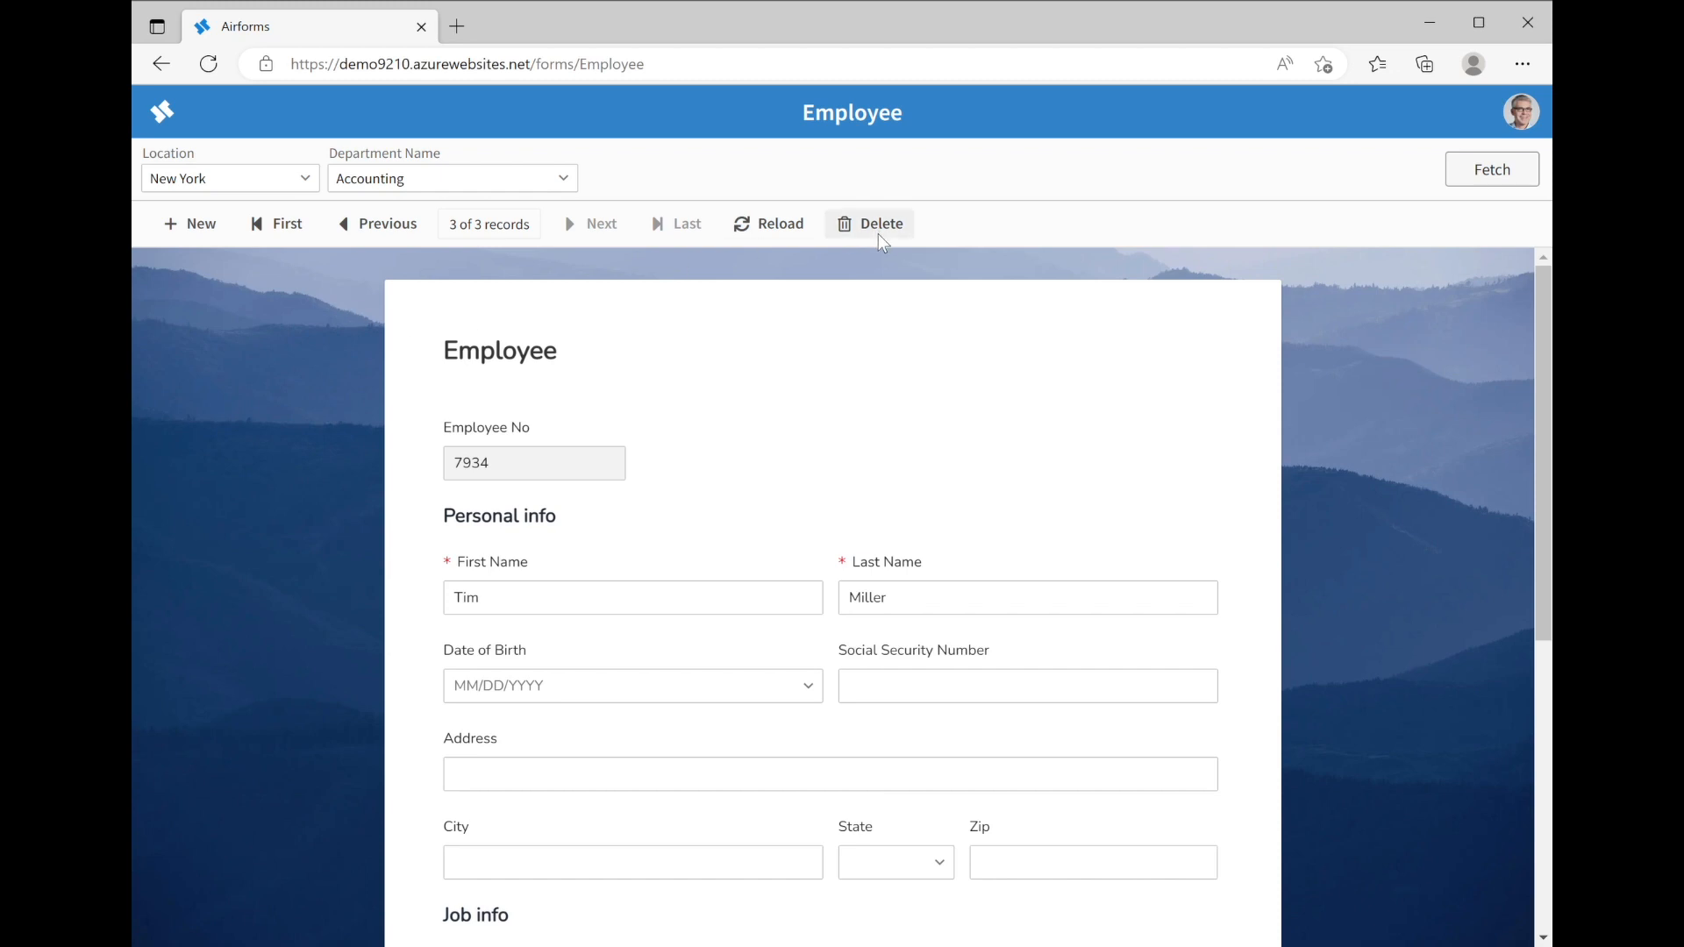
pyautogui.click(283, 226)
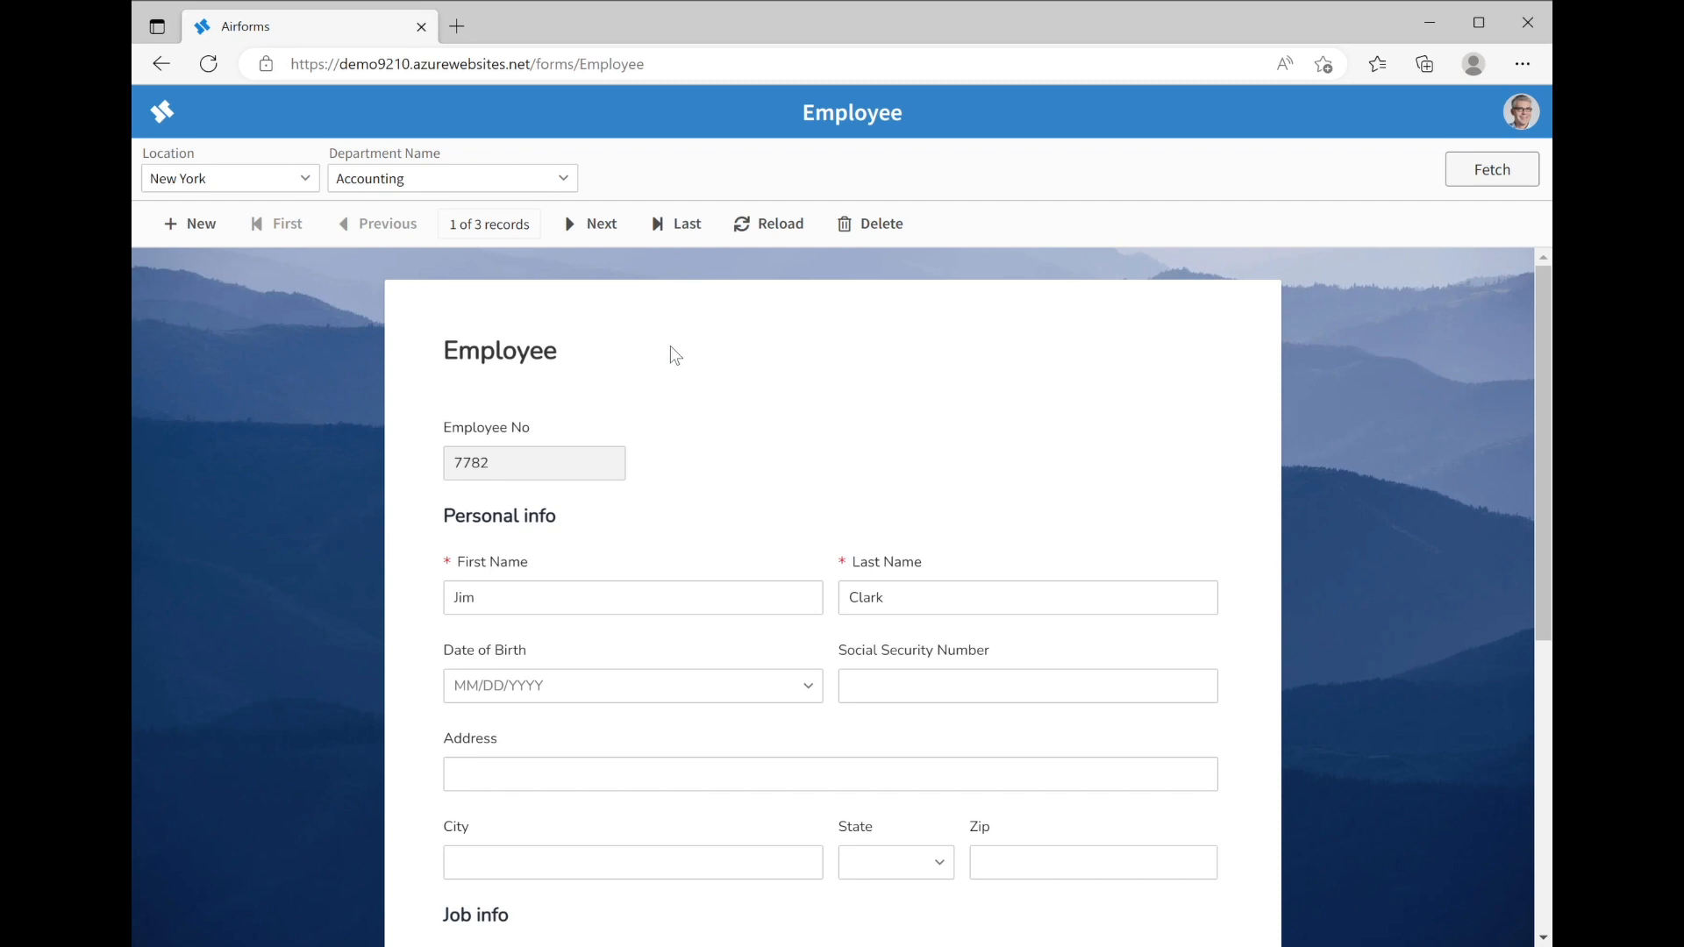
# Pick the 2nd in the Date of Birth calendar and correct the year so it reads 02/02/2002
pyautogui.scroll(-1, 670, 346)
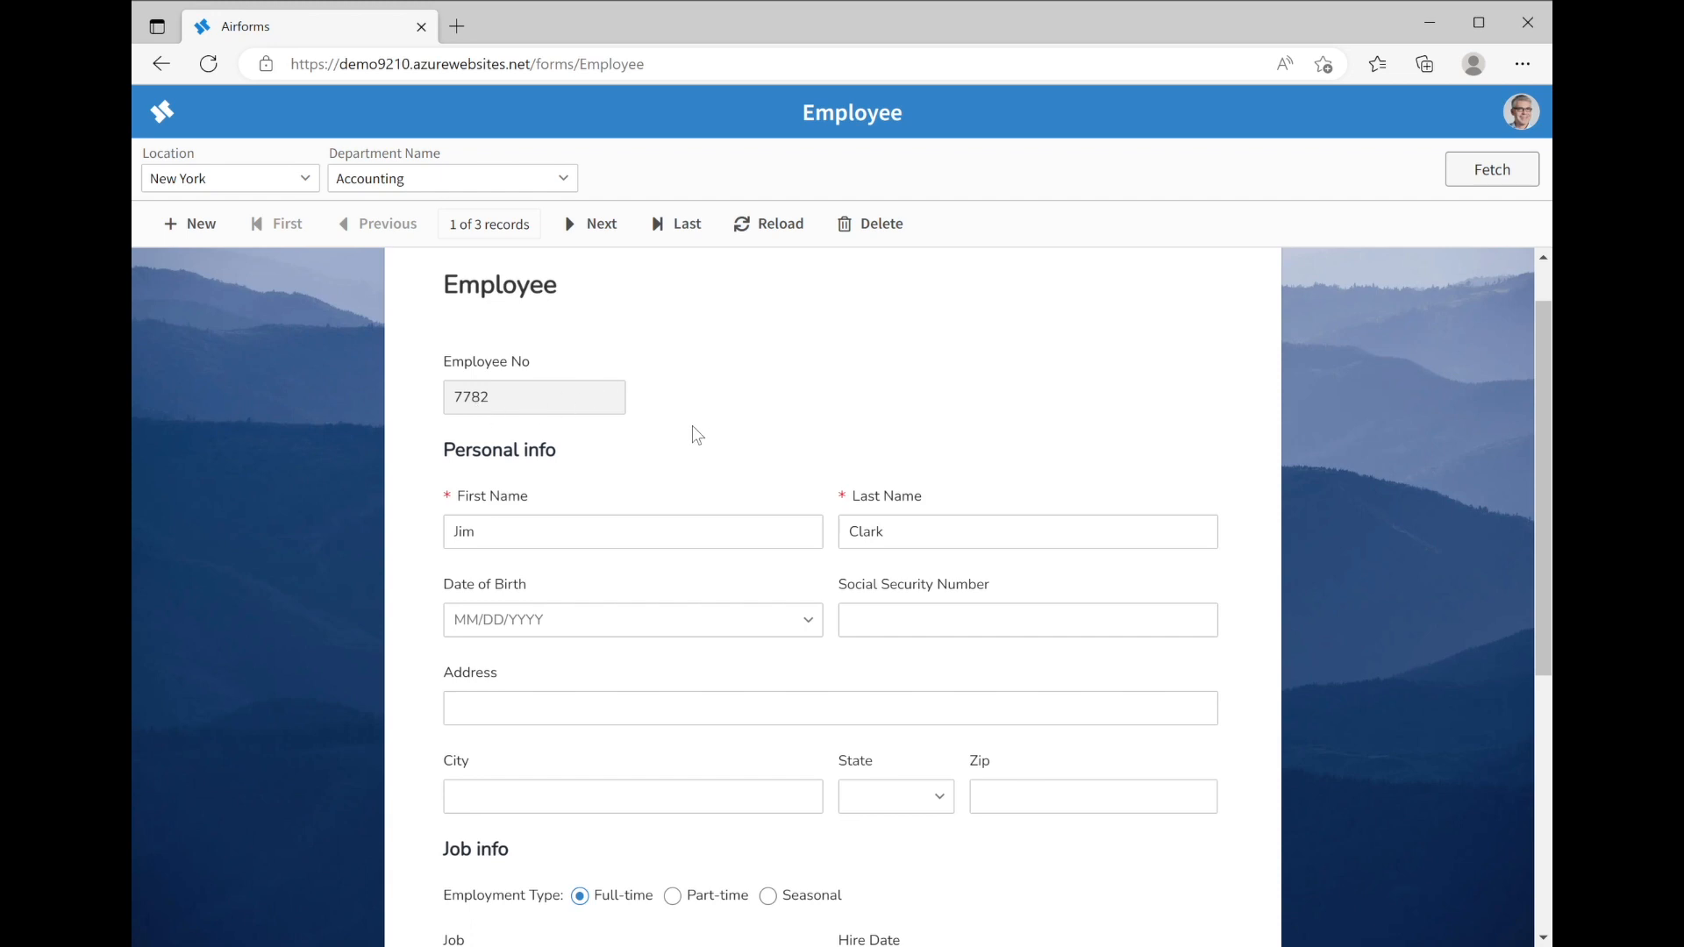
pyautogui.scroll(-2, 644, 496)
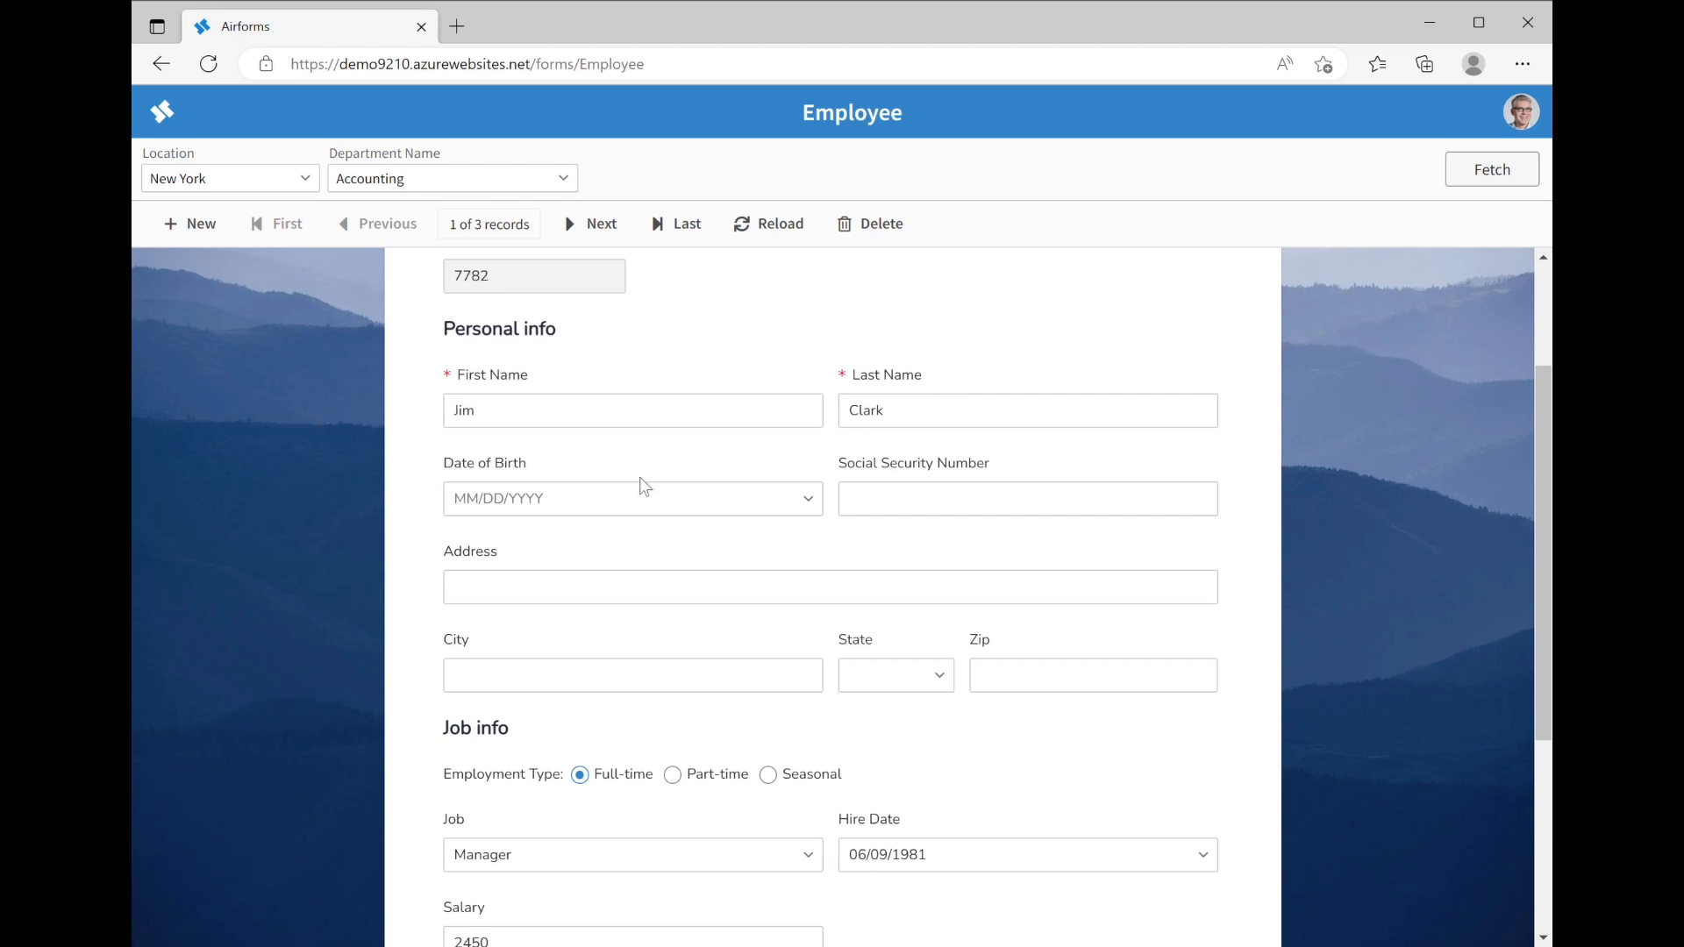
pyautogui.click(815, 500)
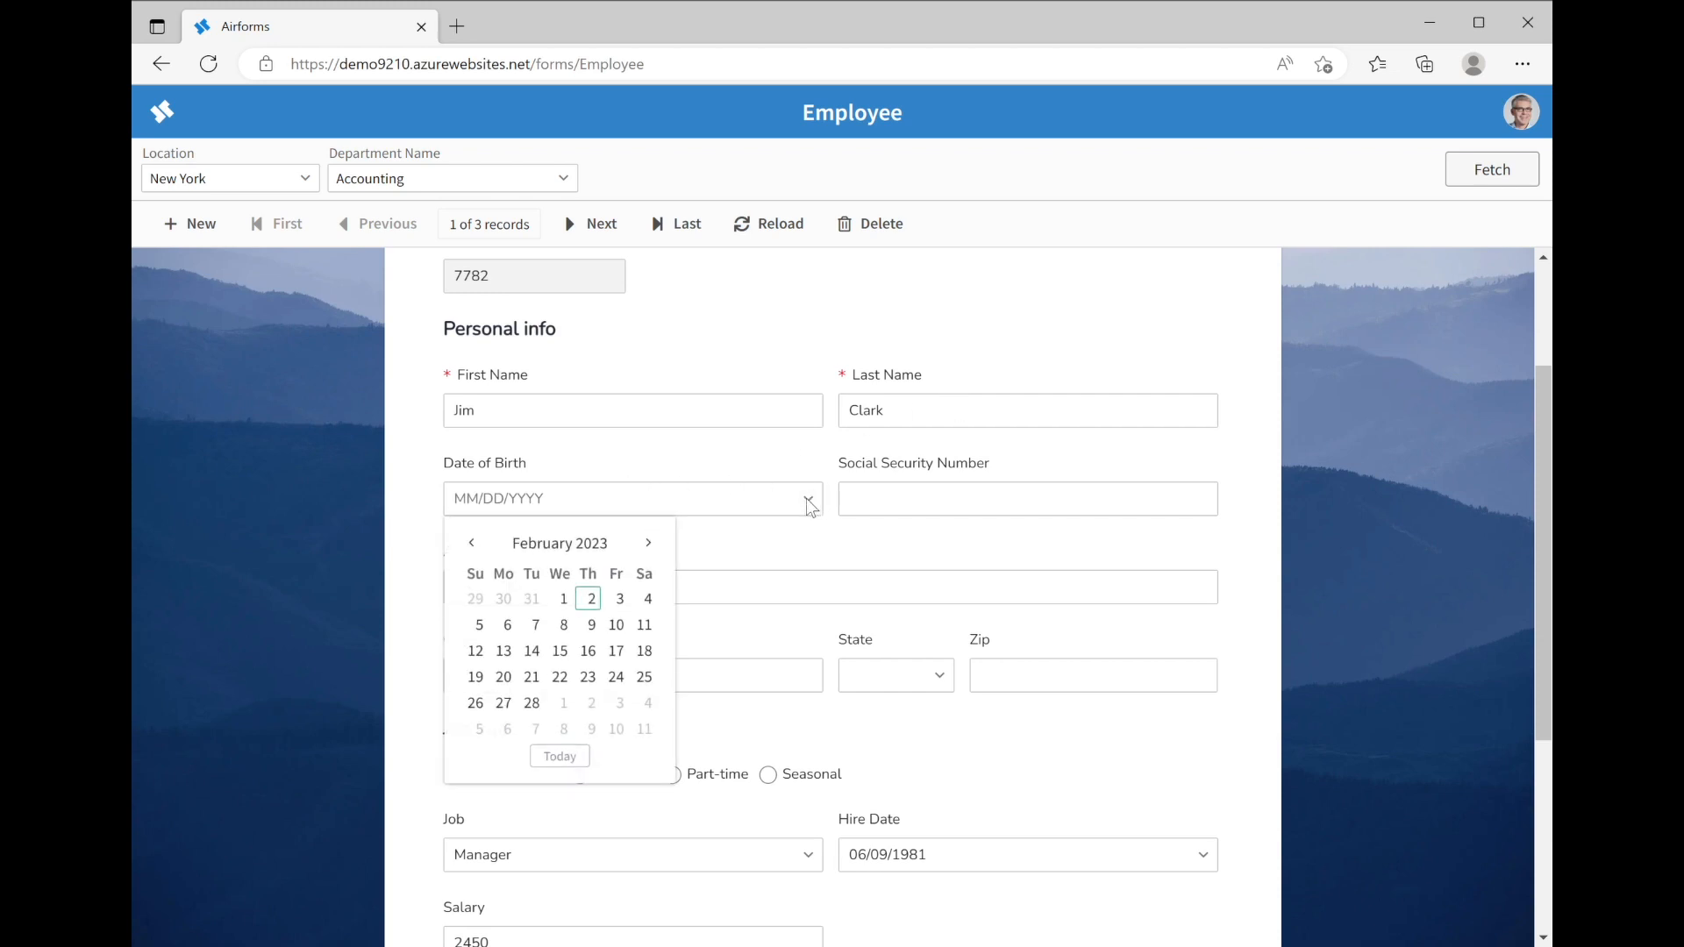
pyautogui.click(592, 602)
pyautogui.press('Tab')
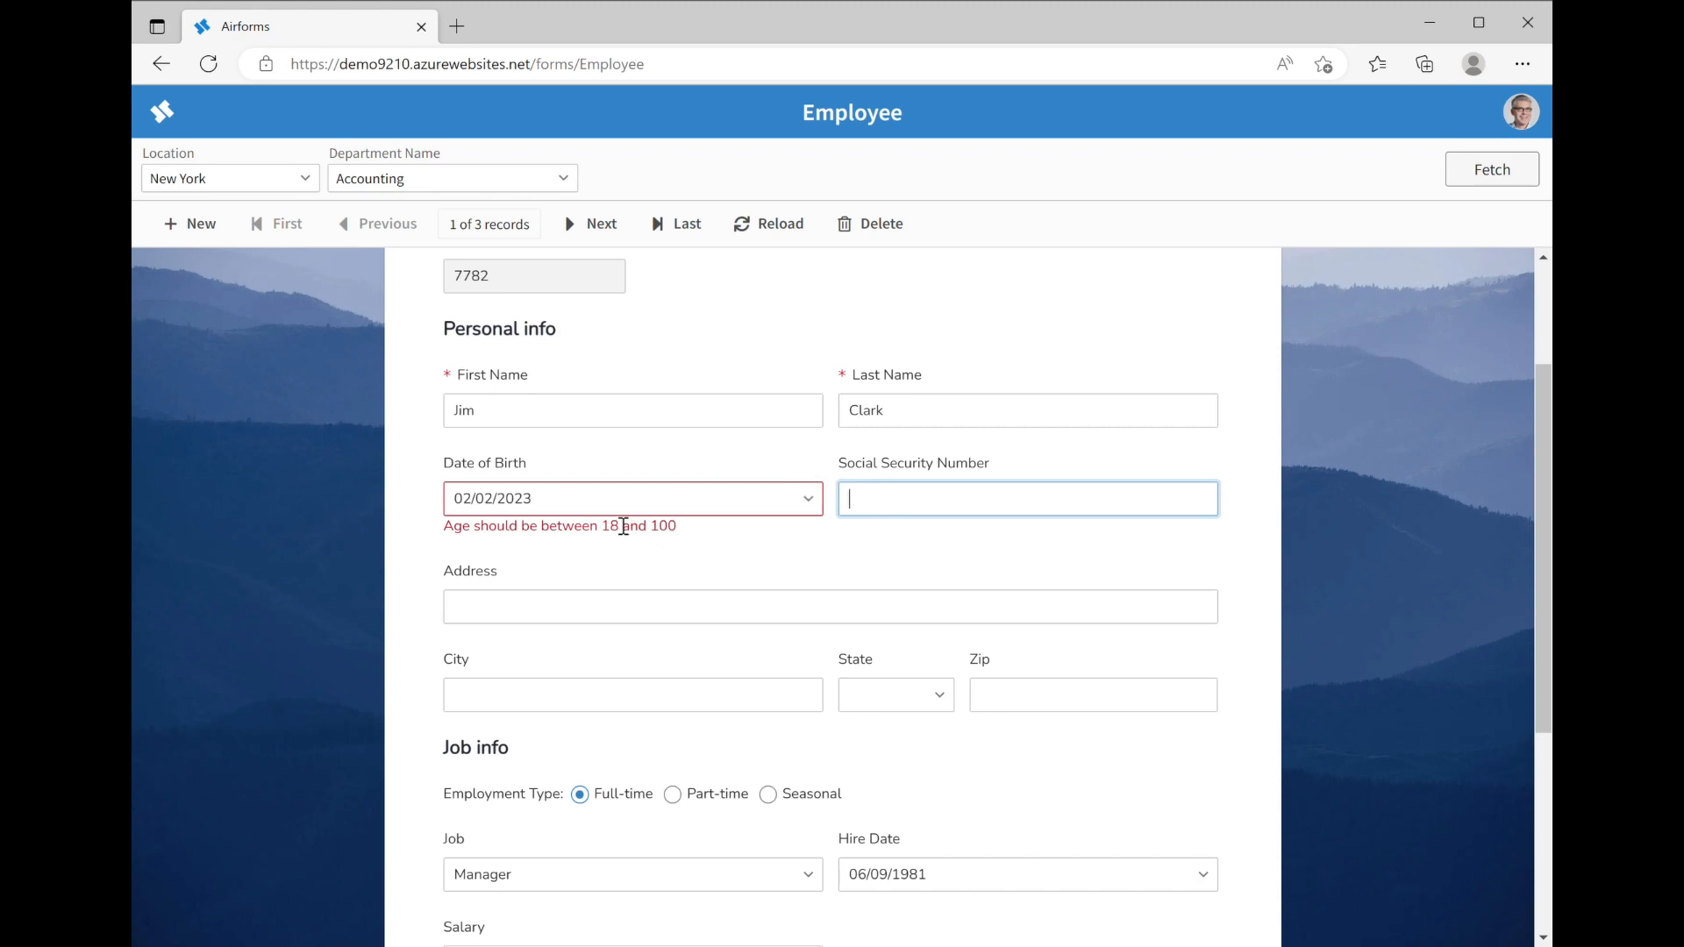
pyautogui.moveTo(516, 500); pyautogui.dragTo(609, 519)
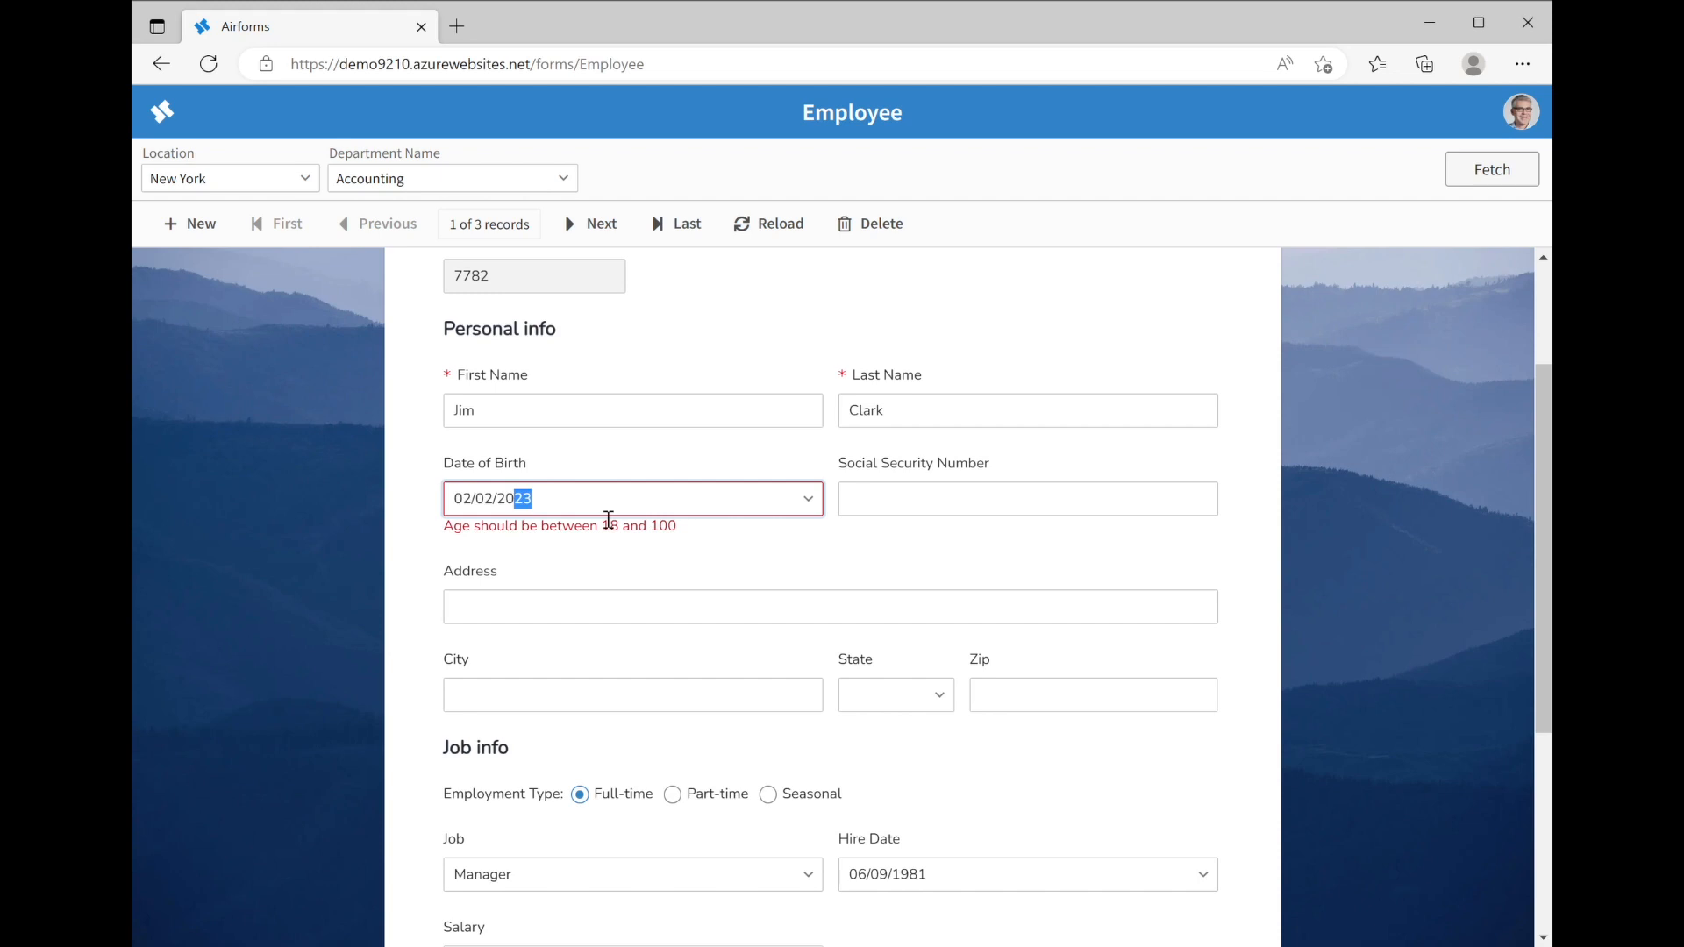
pyautogui.write('2/')
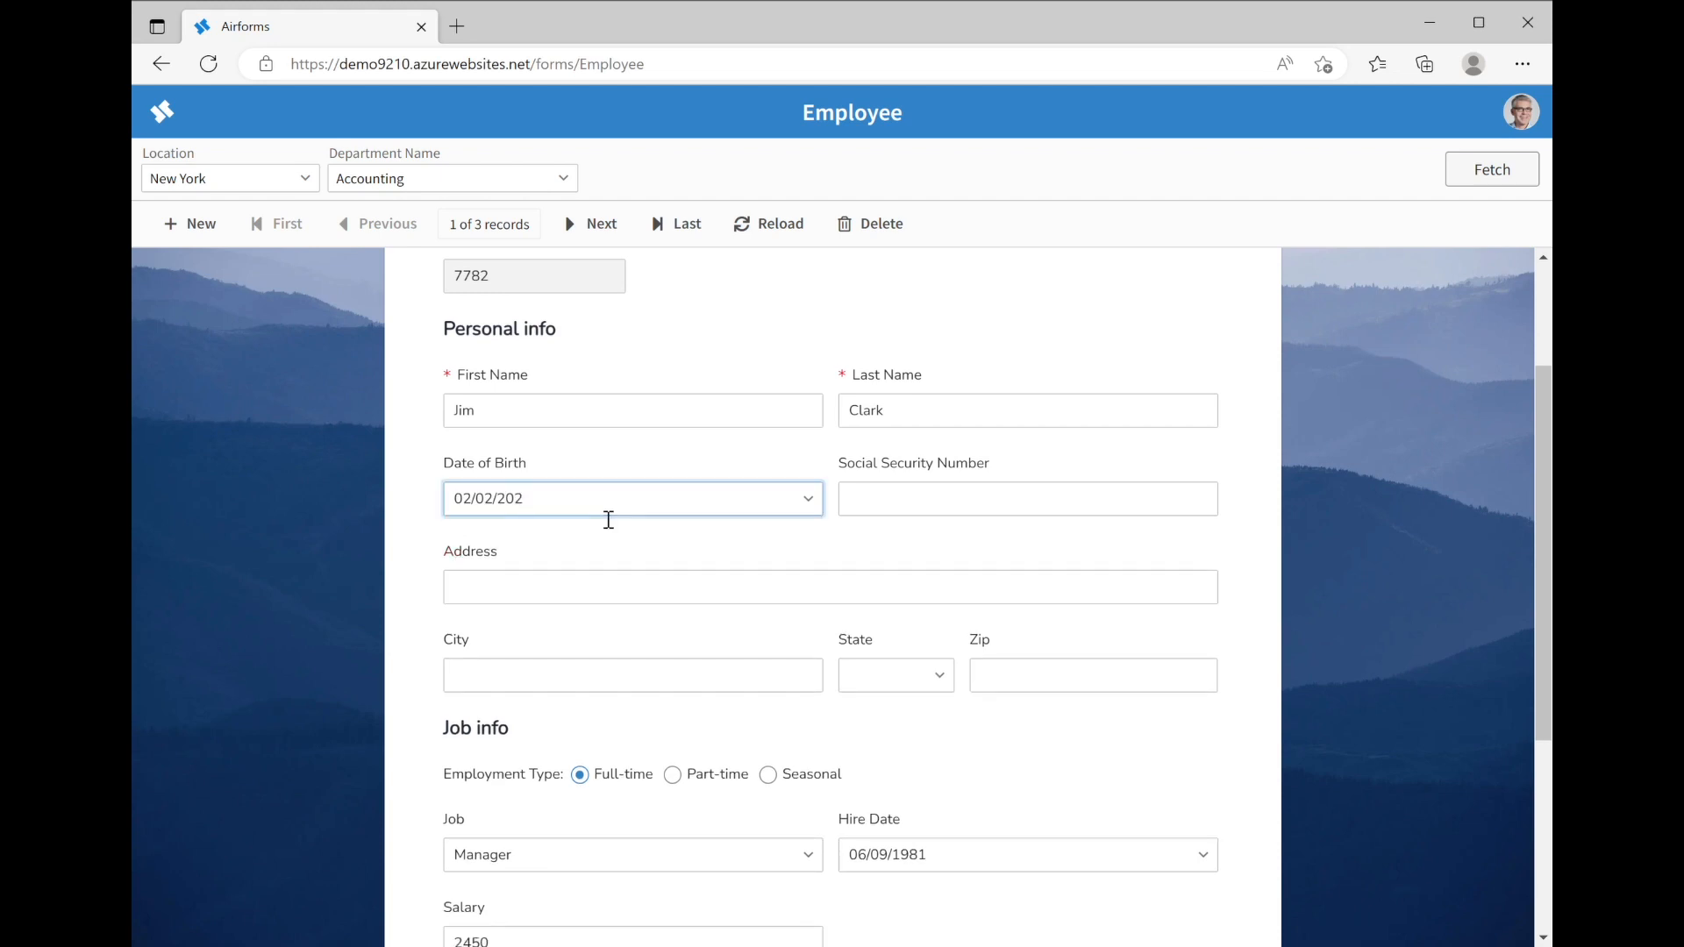
pyautogui.write('2')
pyautogui.press('Tab')
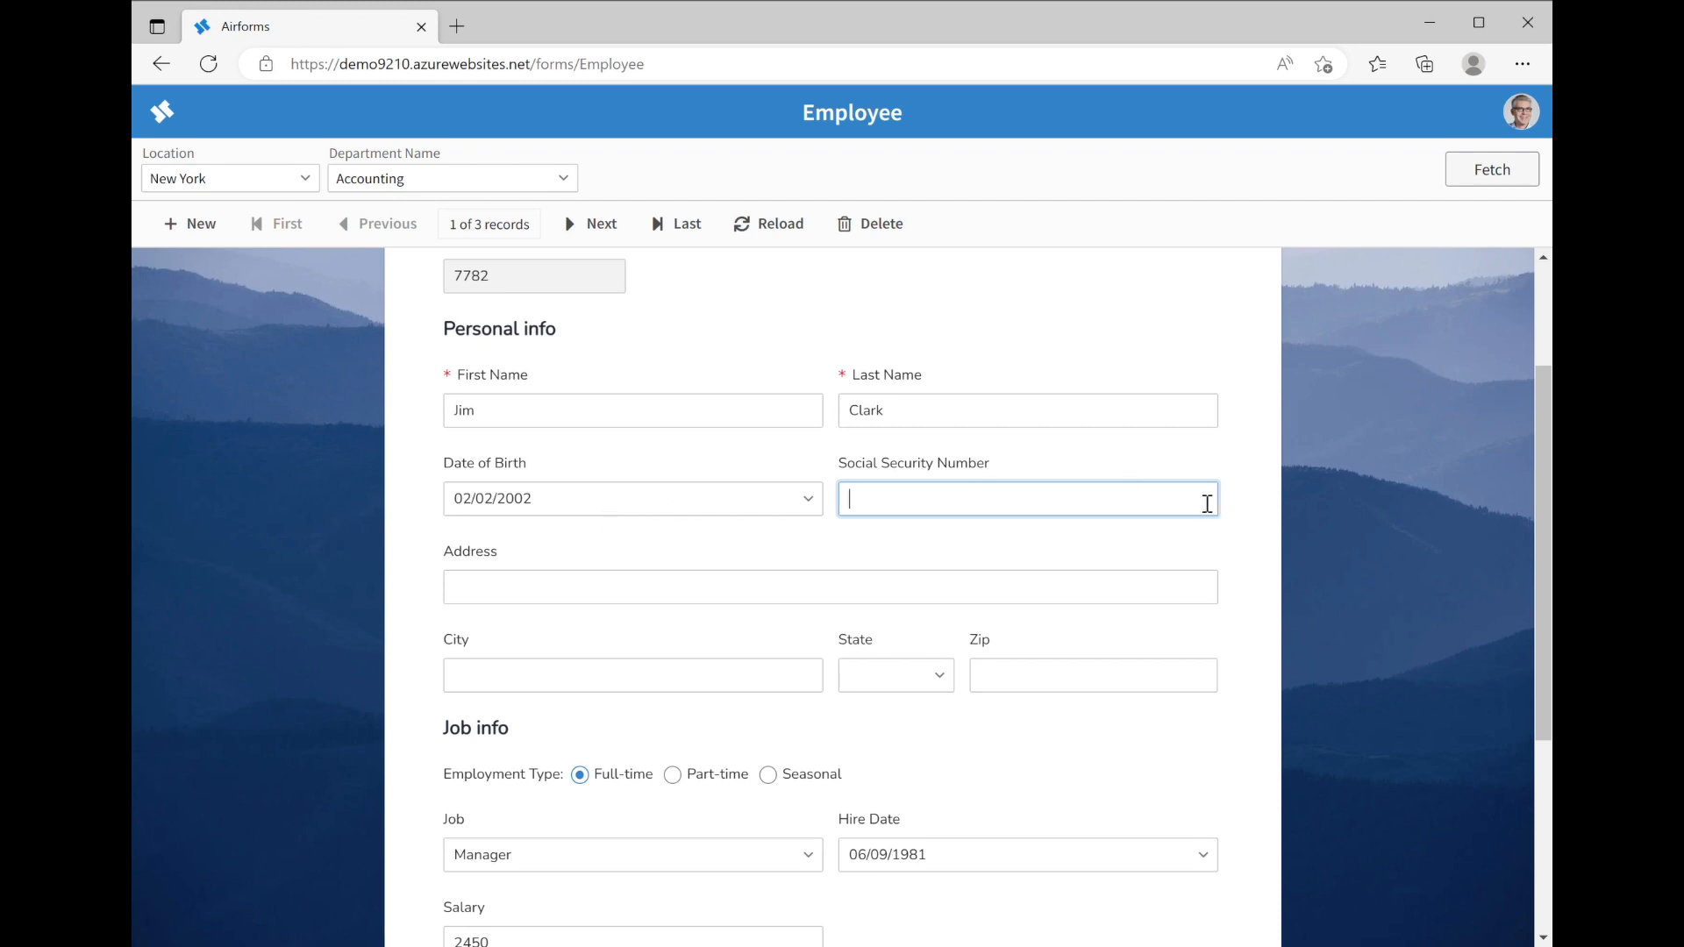
# Retype the Social Security Number and delete the extra digit so the format error clears
pyautogui.press('Tab')
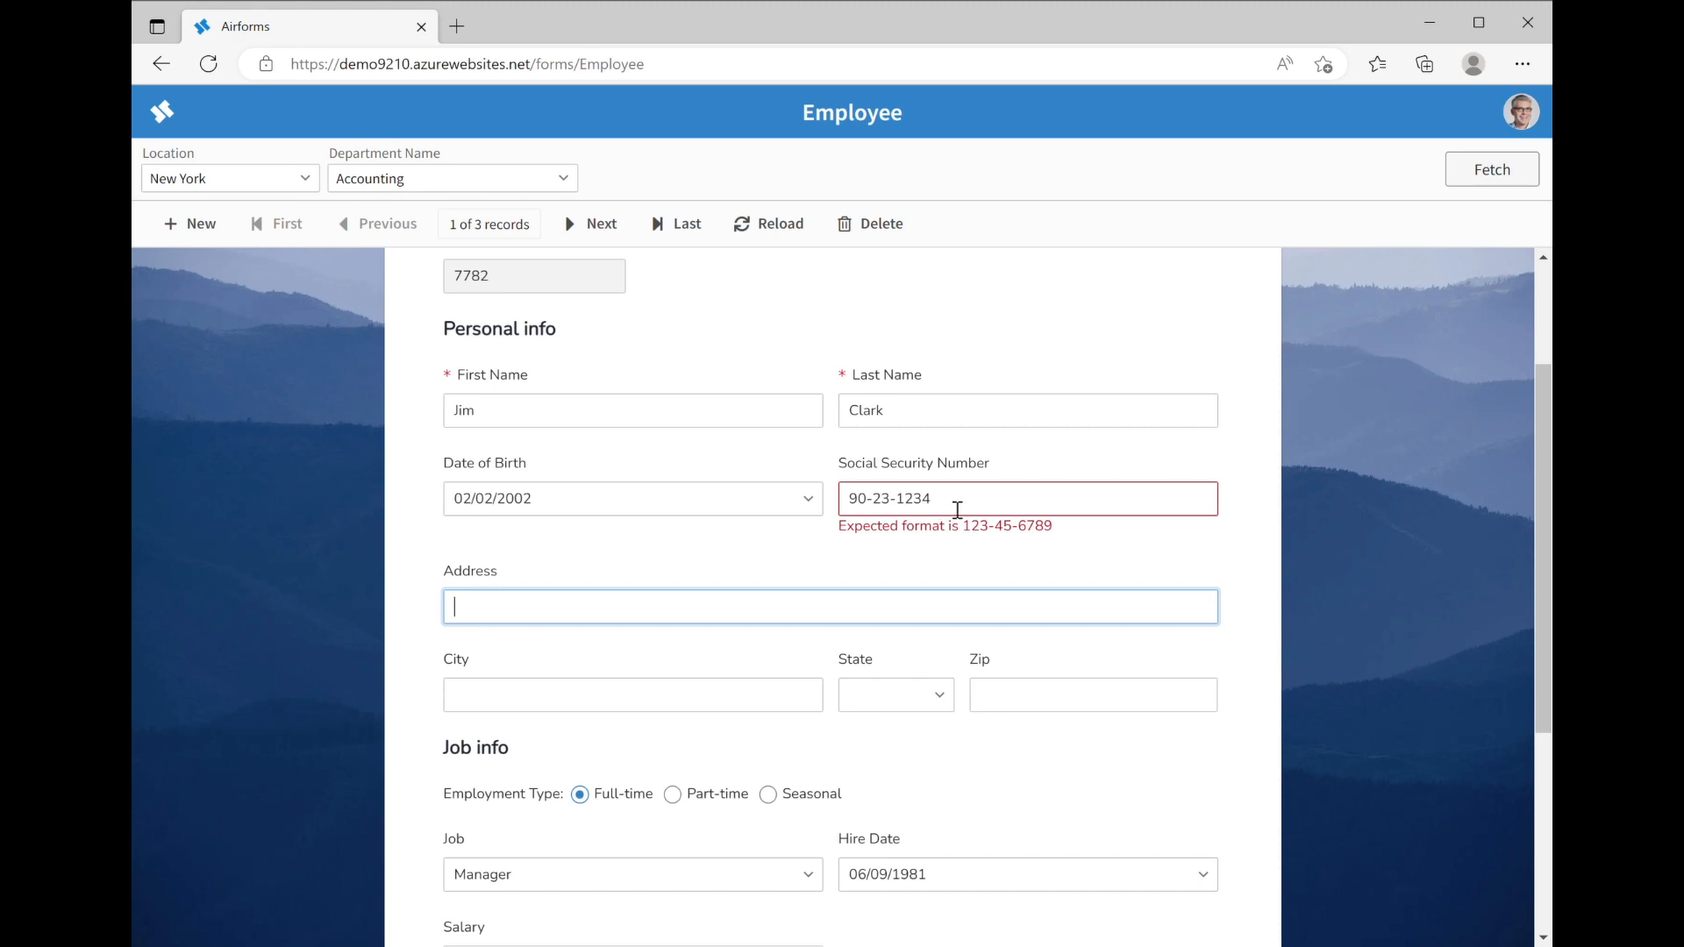
pyautogui.hotkey('shift', 'Tab')
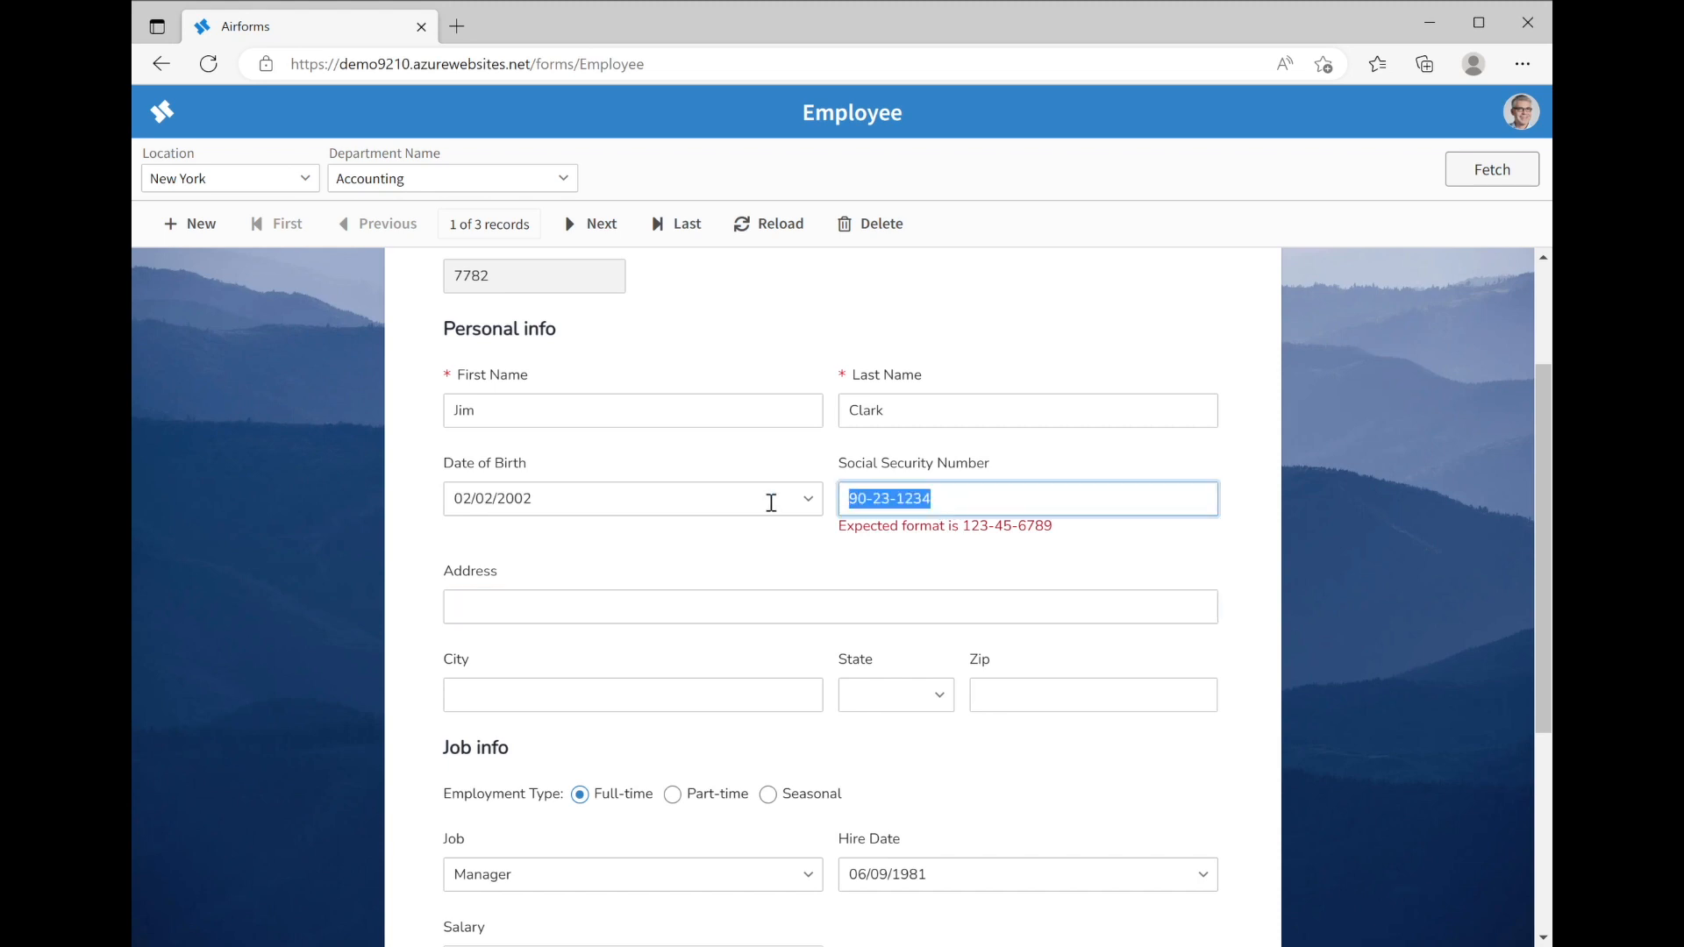
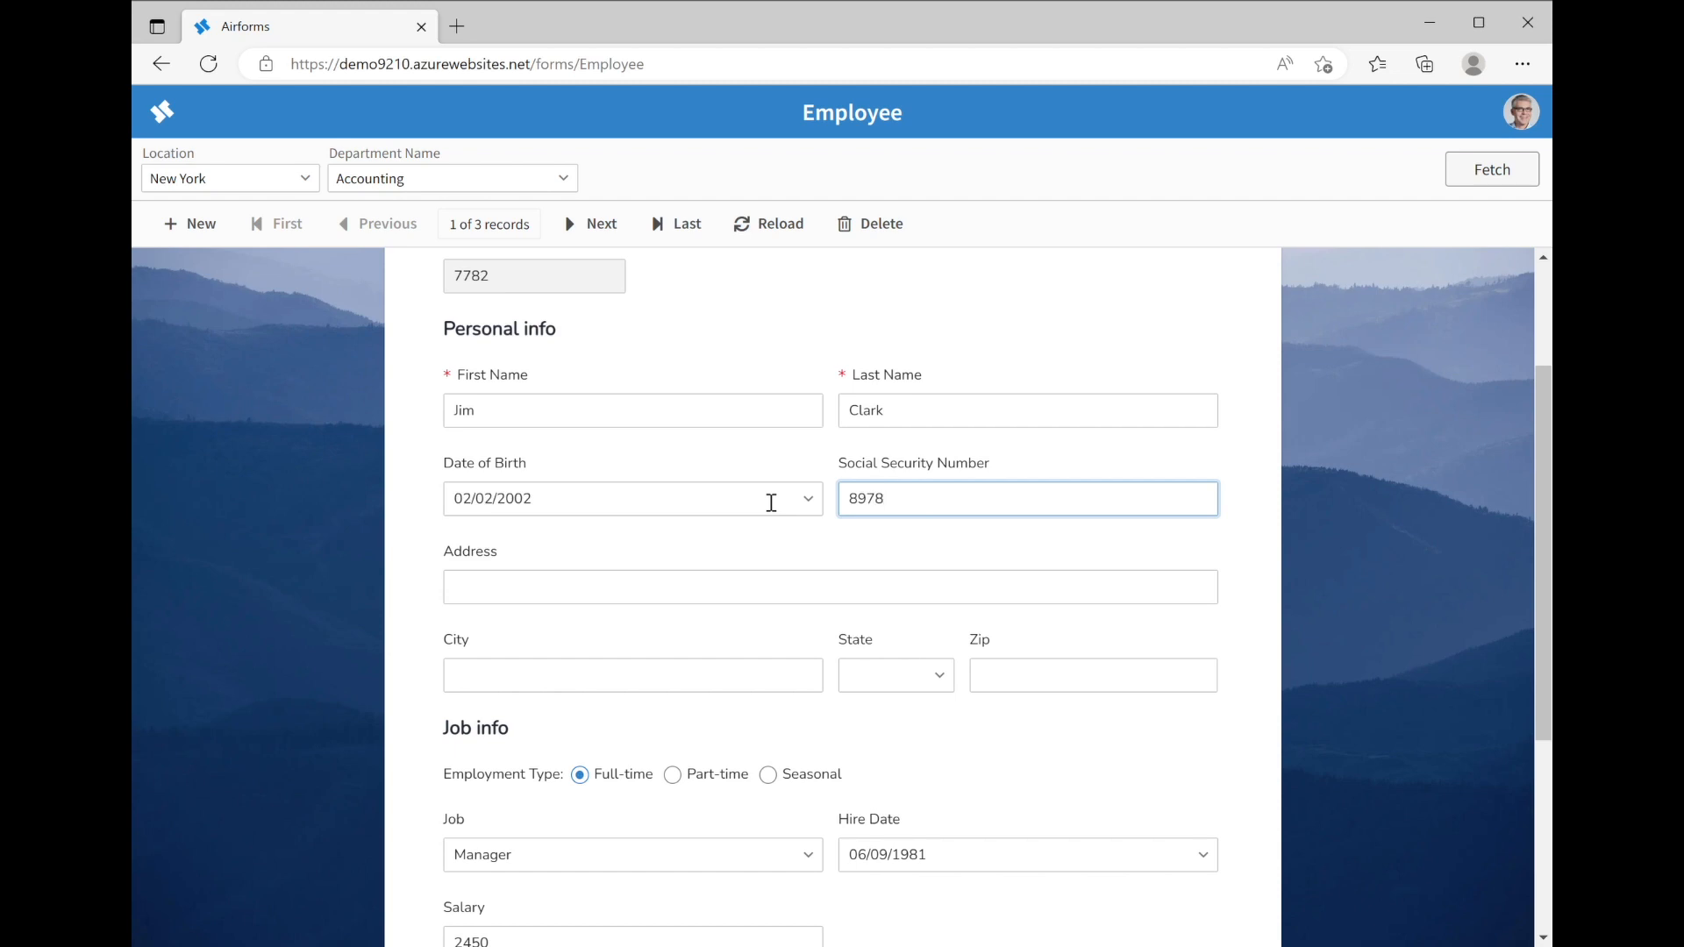
pyautogui.press('Tab')
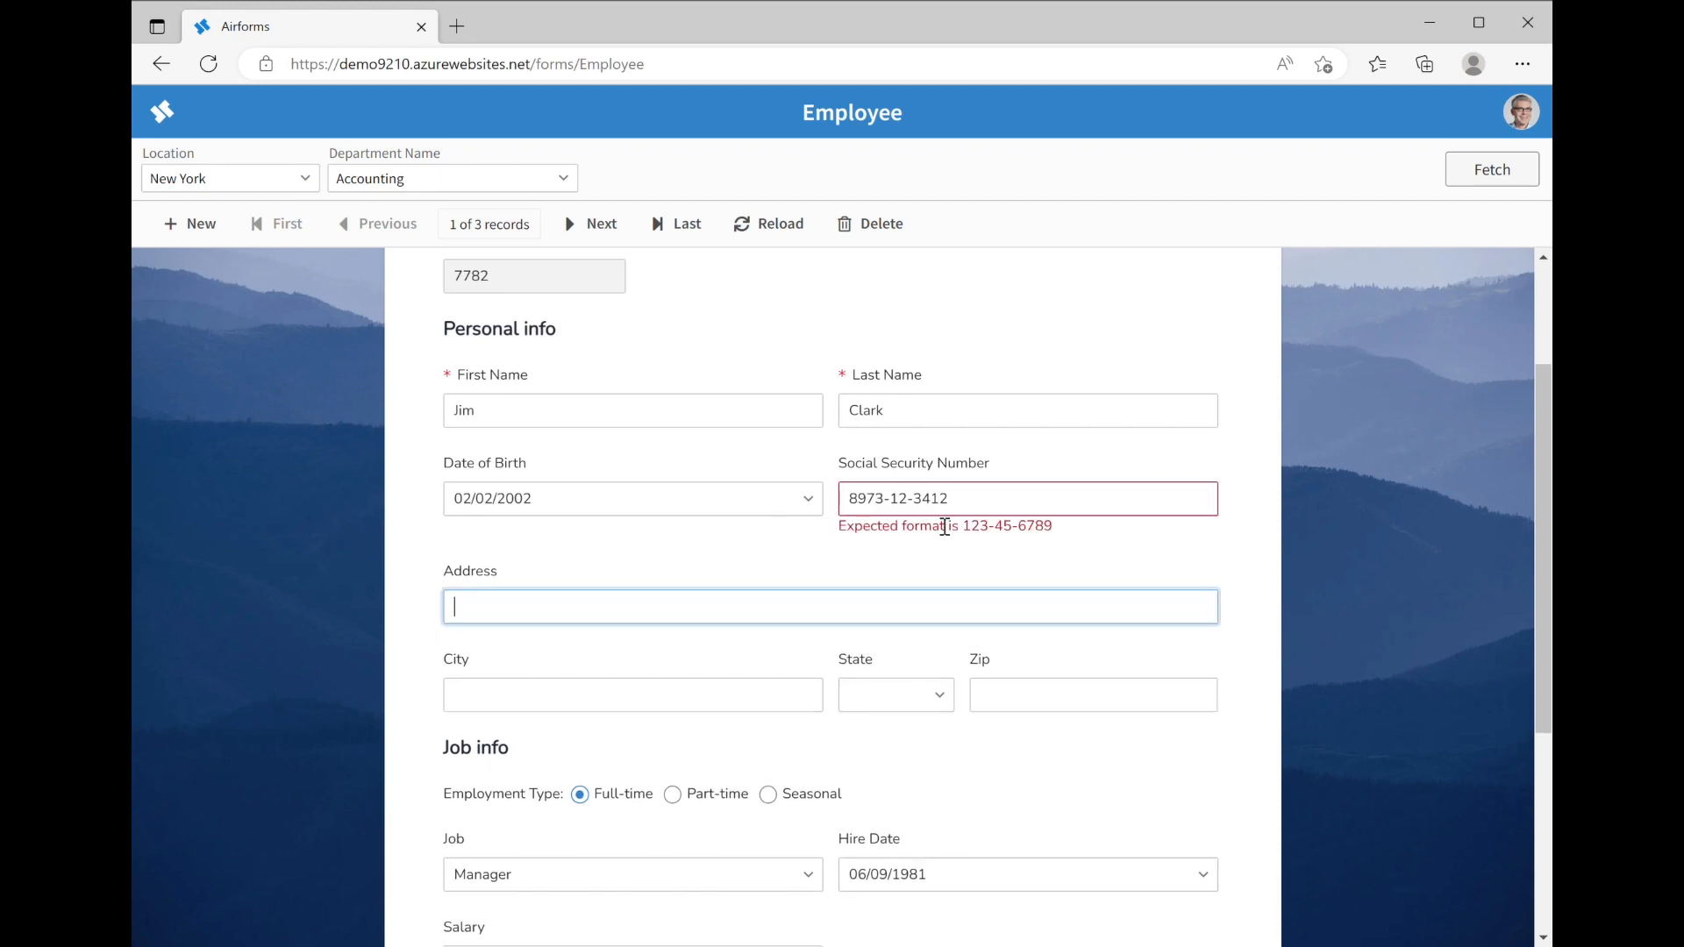
pyautogui.click(895, 507)
pyautogui.press('BackSpace')
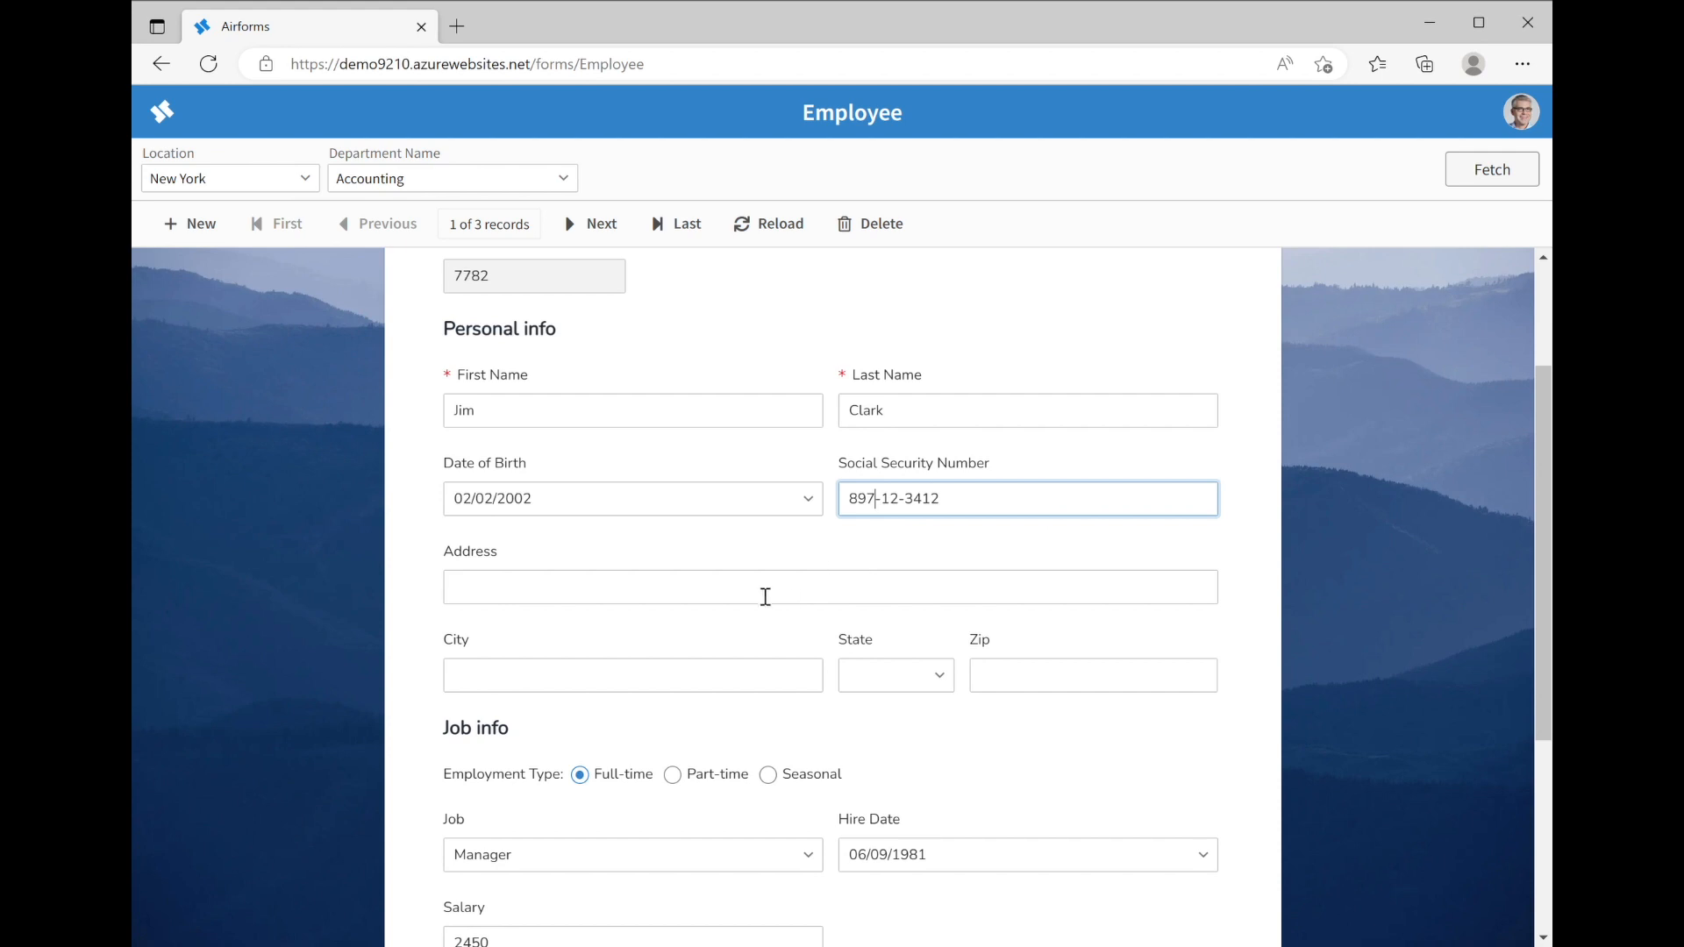
pyautogui.click(701, 603)
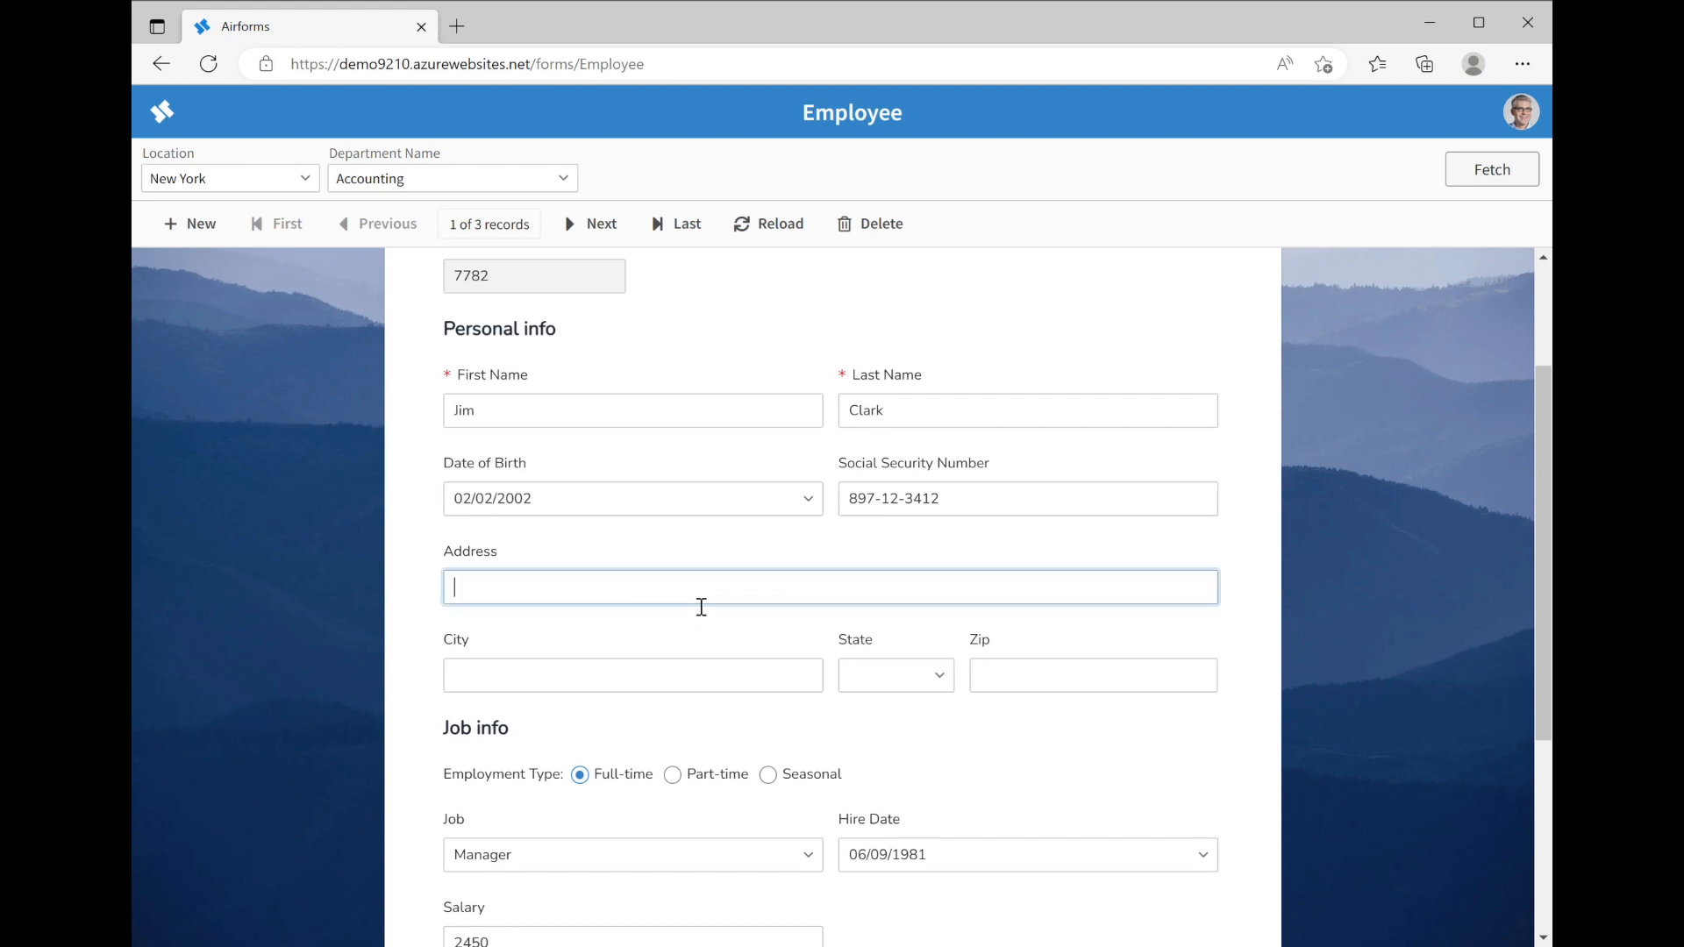
# Enter the employee's street address and city
pyautogui.press('Tab')
pyautogui.write('S')
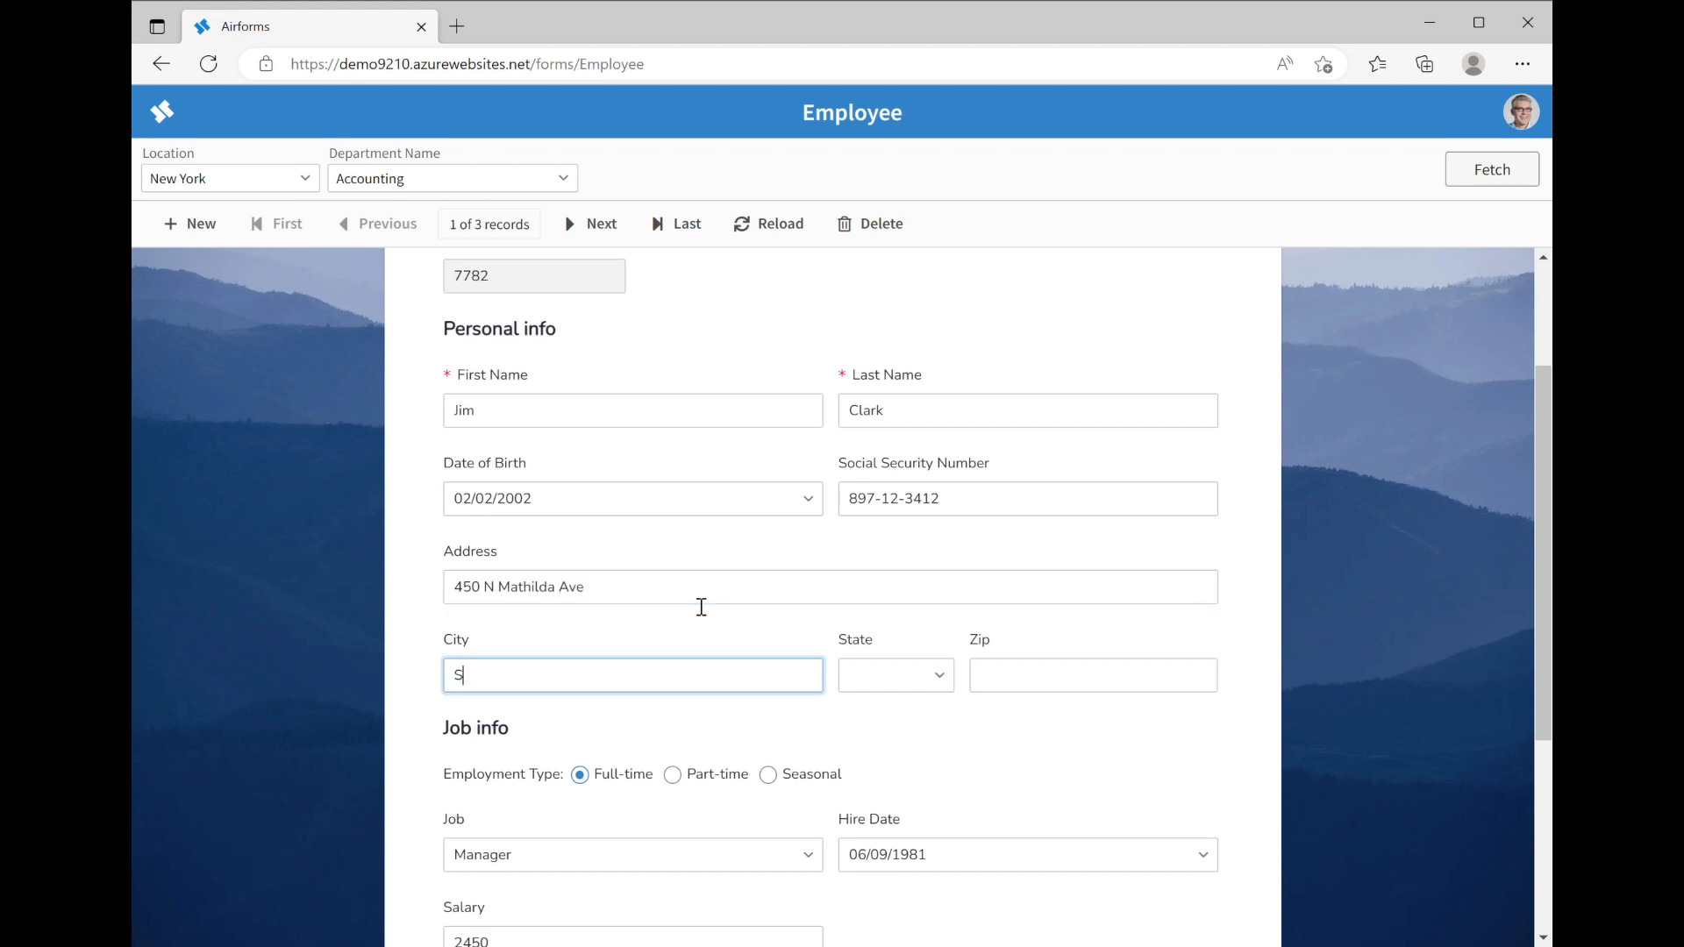
pyautogui.write('unnyvale')
pyautogui.press('Tab')
# Set State to CA and replace the invalid zip code with a valid one
pyautogui.write('c')
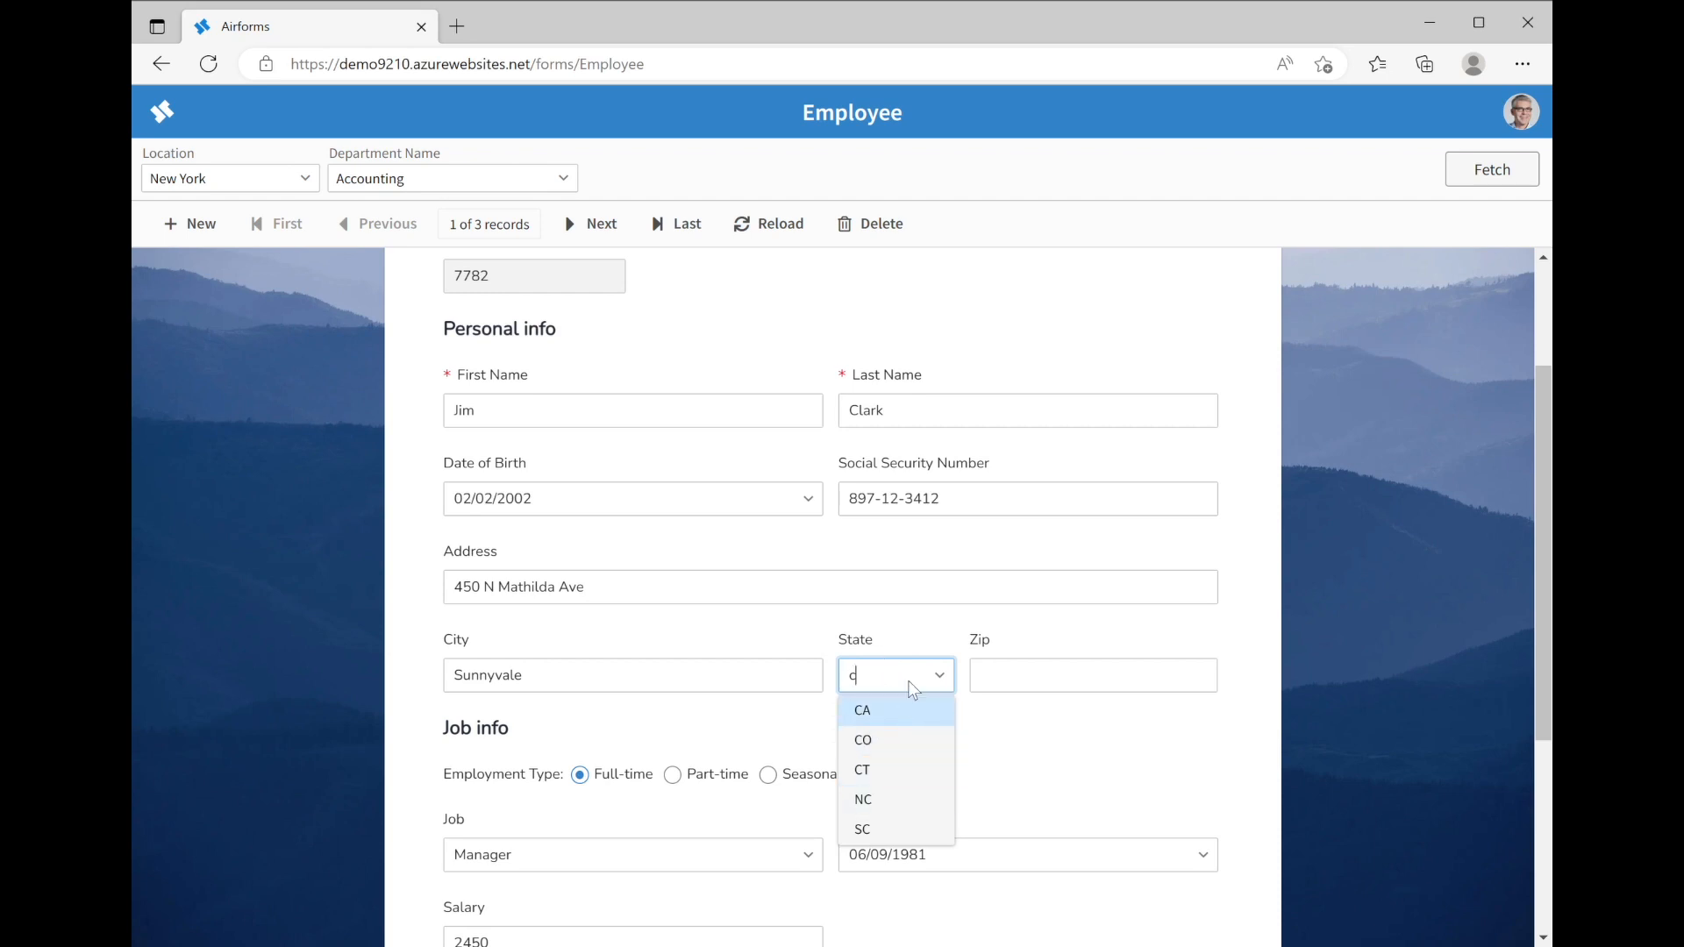
pyautogui.write('a')
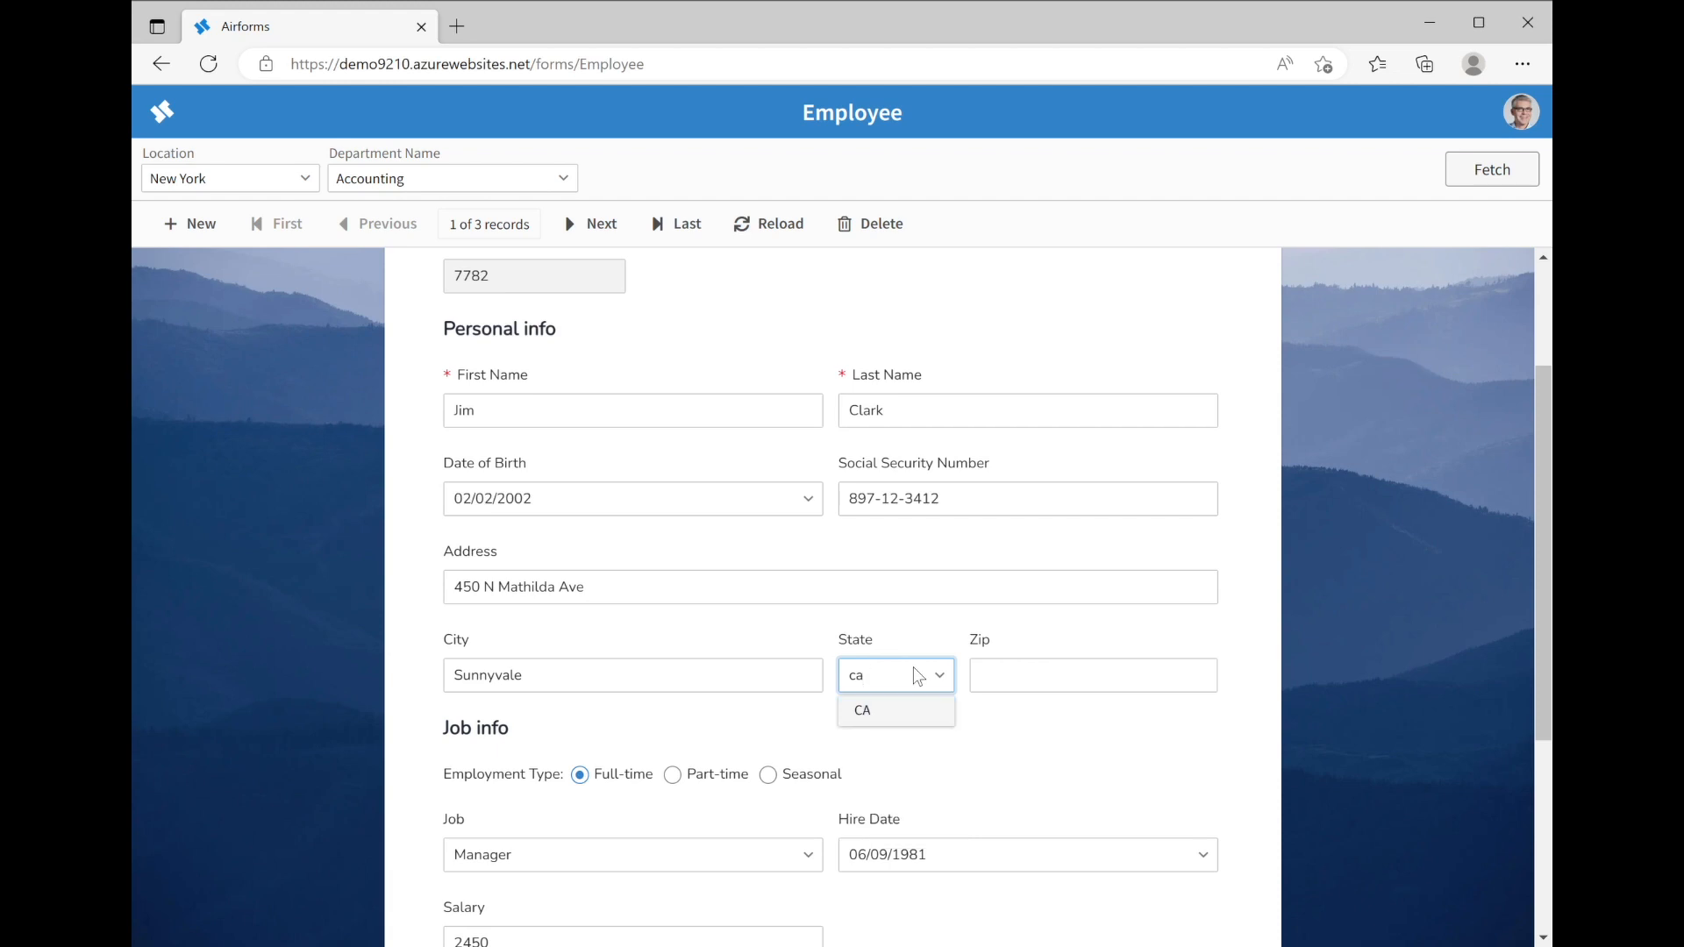
pyautogui.press('Tab')
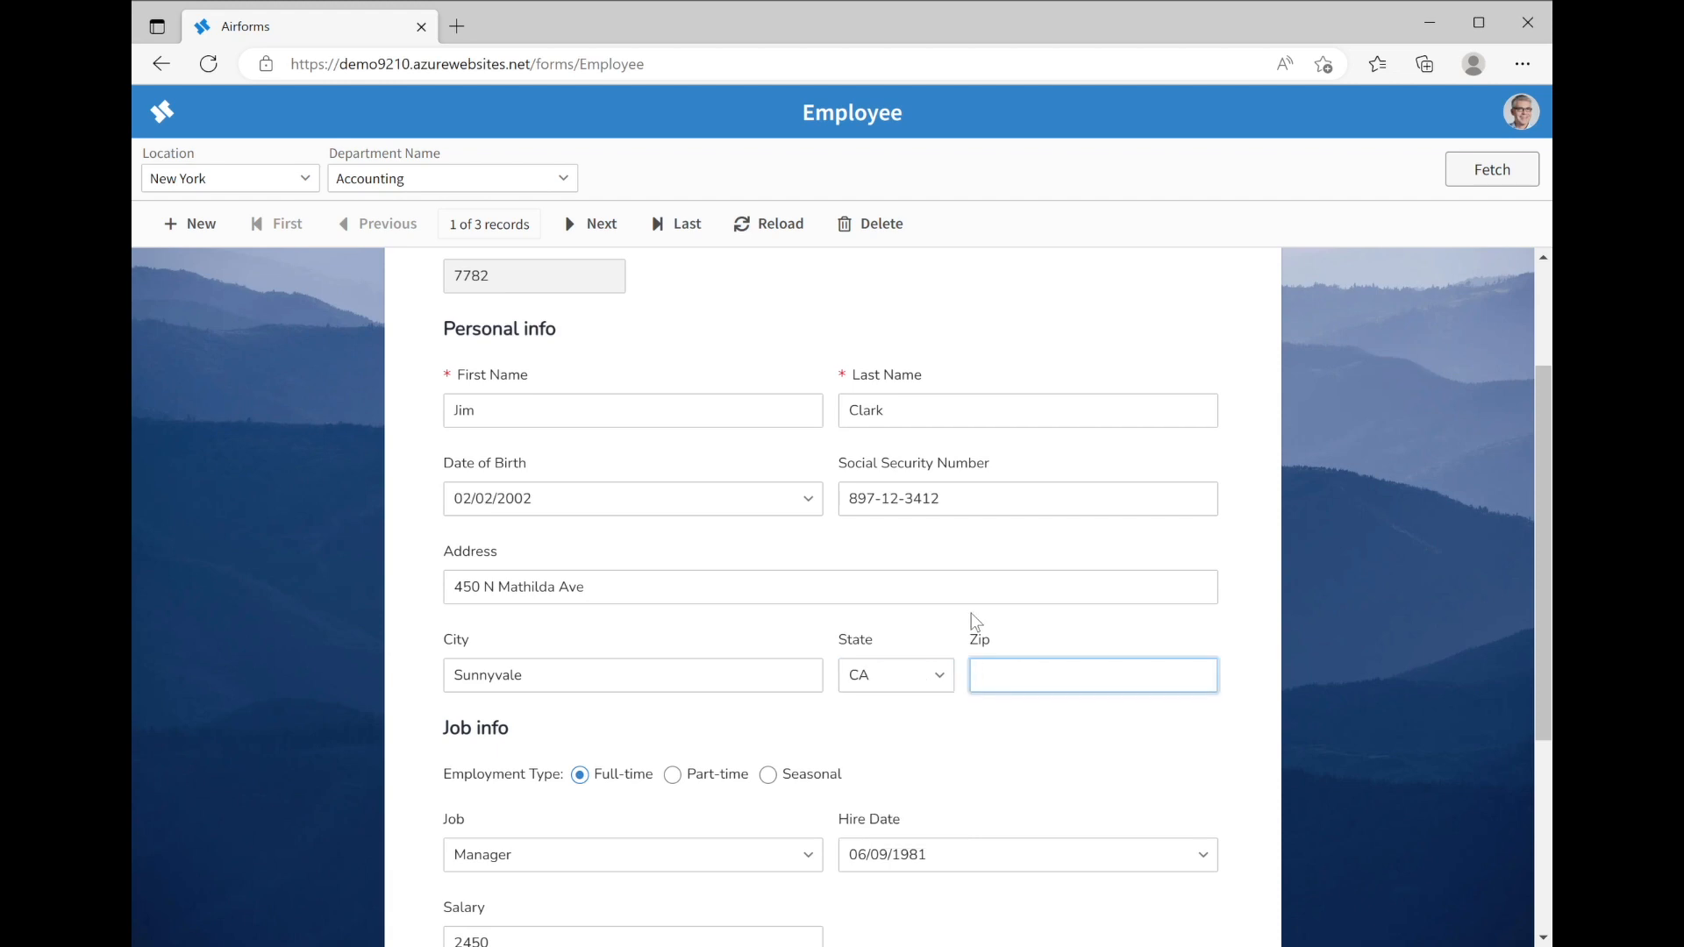
pyautogui.write('23')
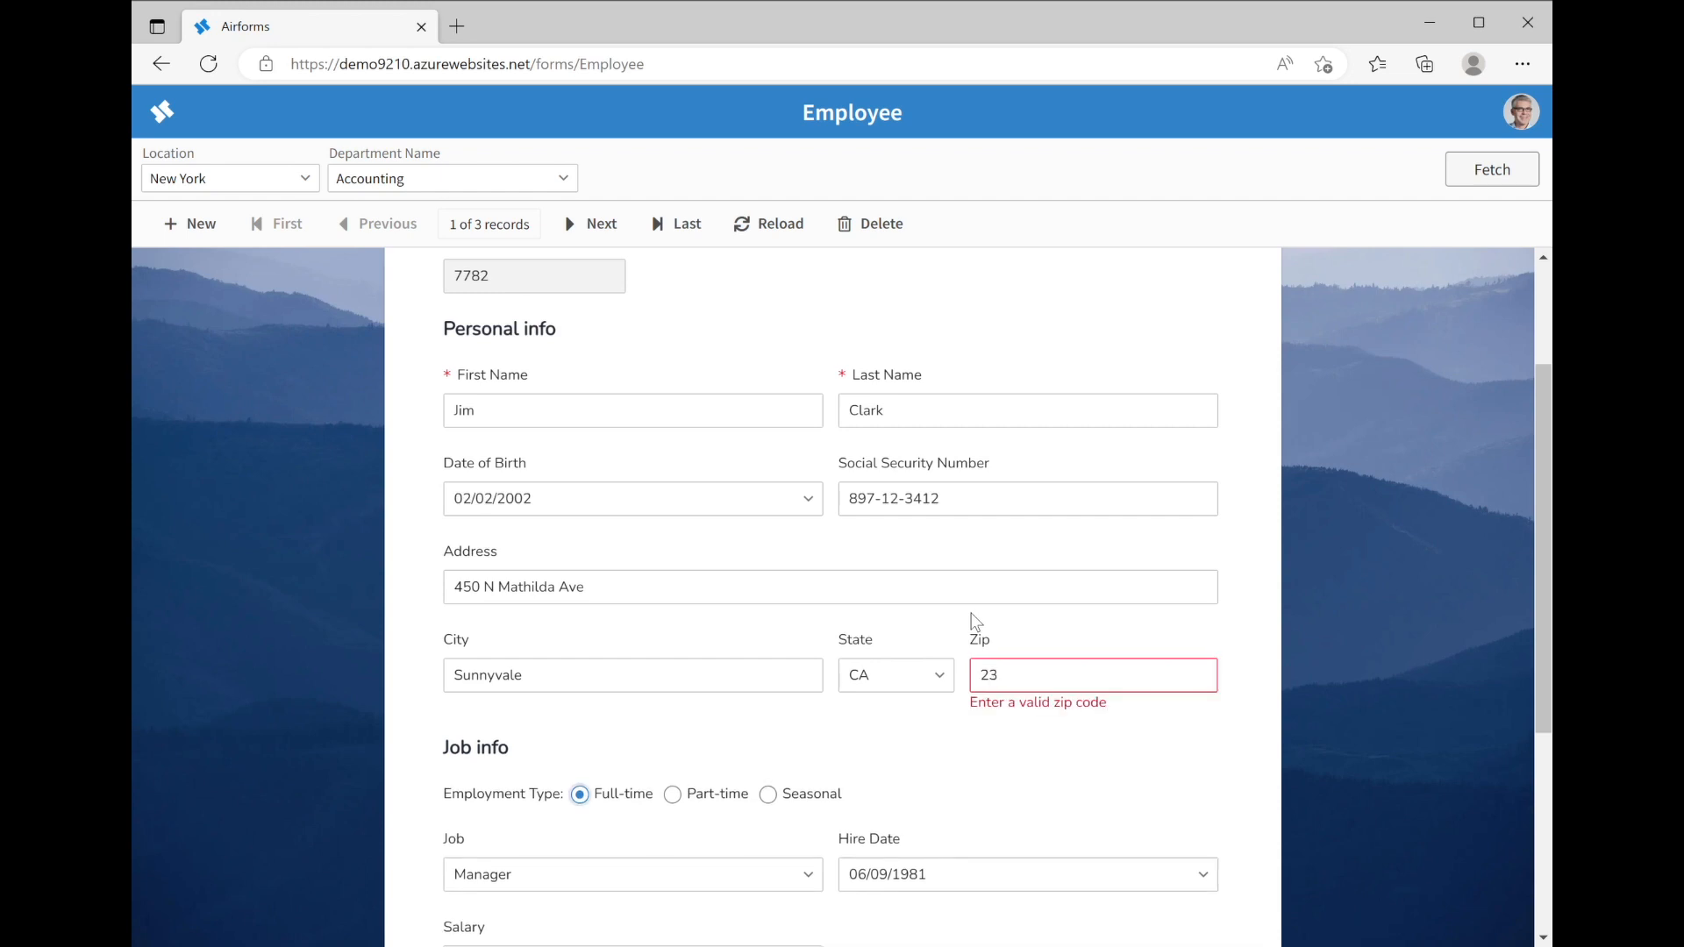
pyautogui.doubleClick(1047, 681)
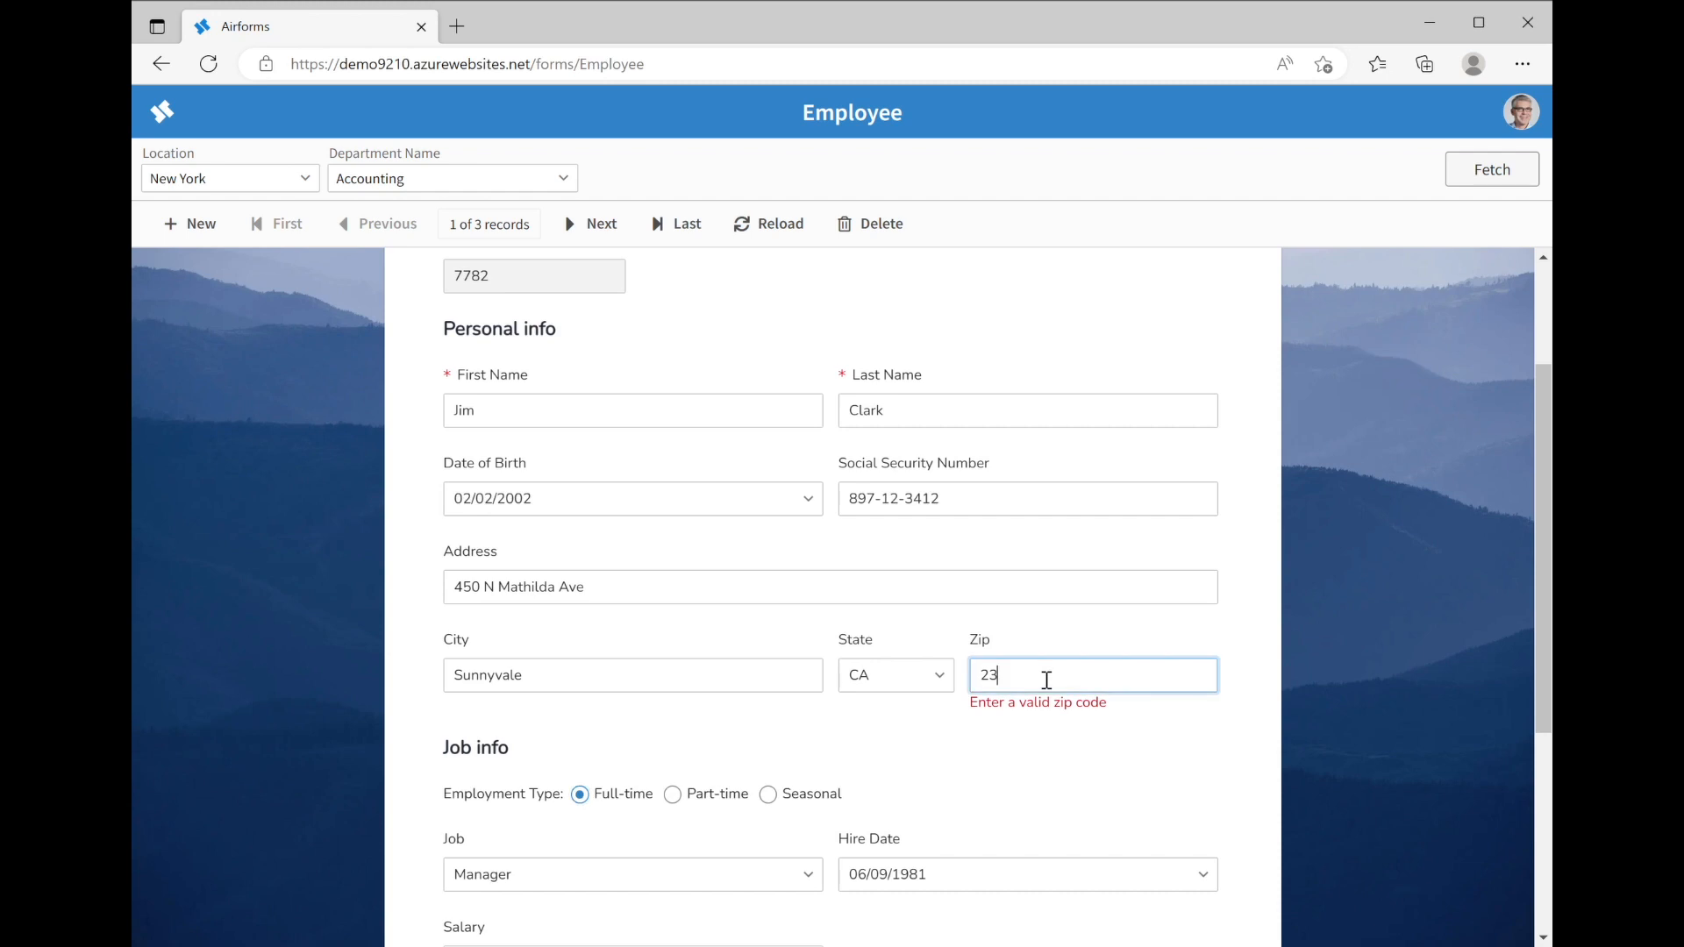
pyautogui.write('9')
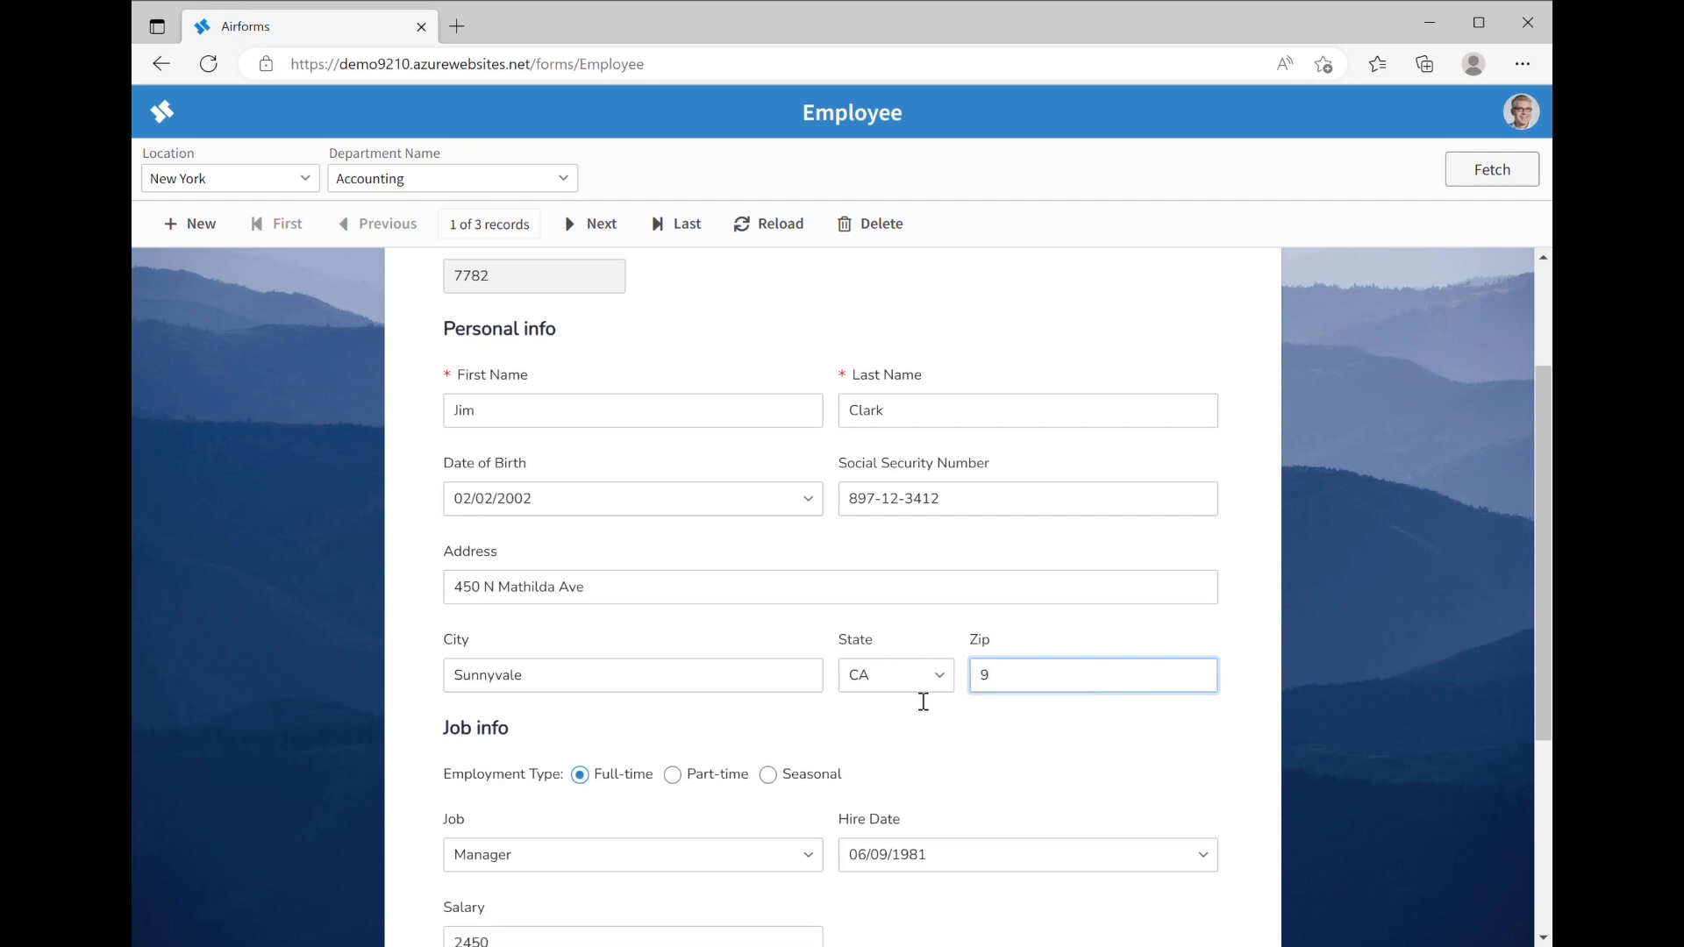
pyautogui.write('4086')
pyautogui.scroll(-3, 924, 701)
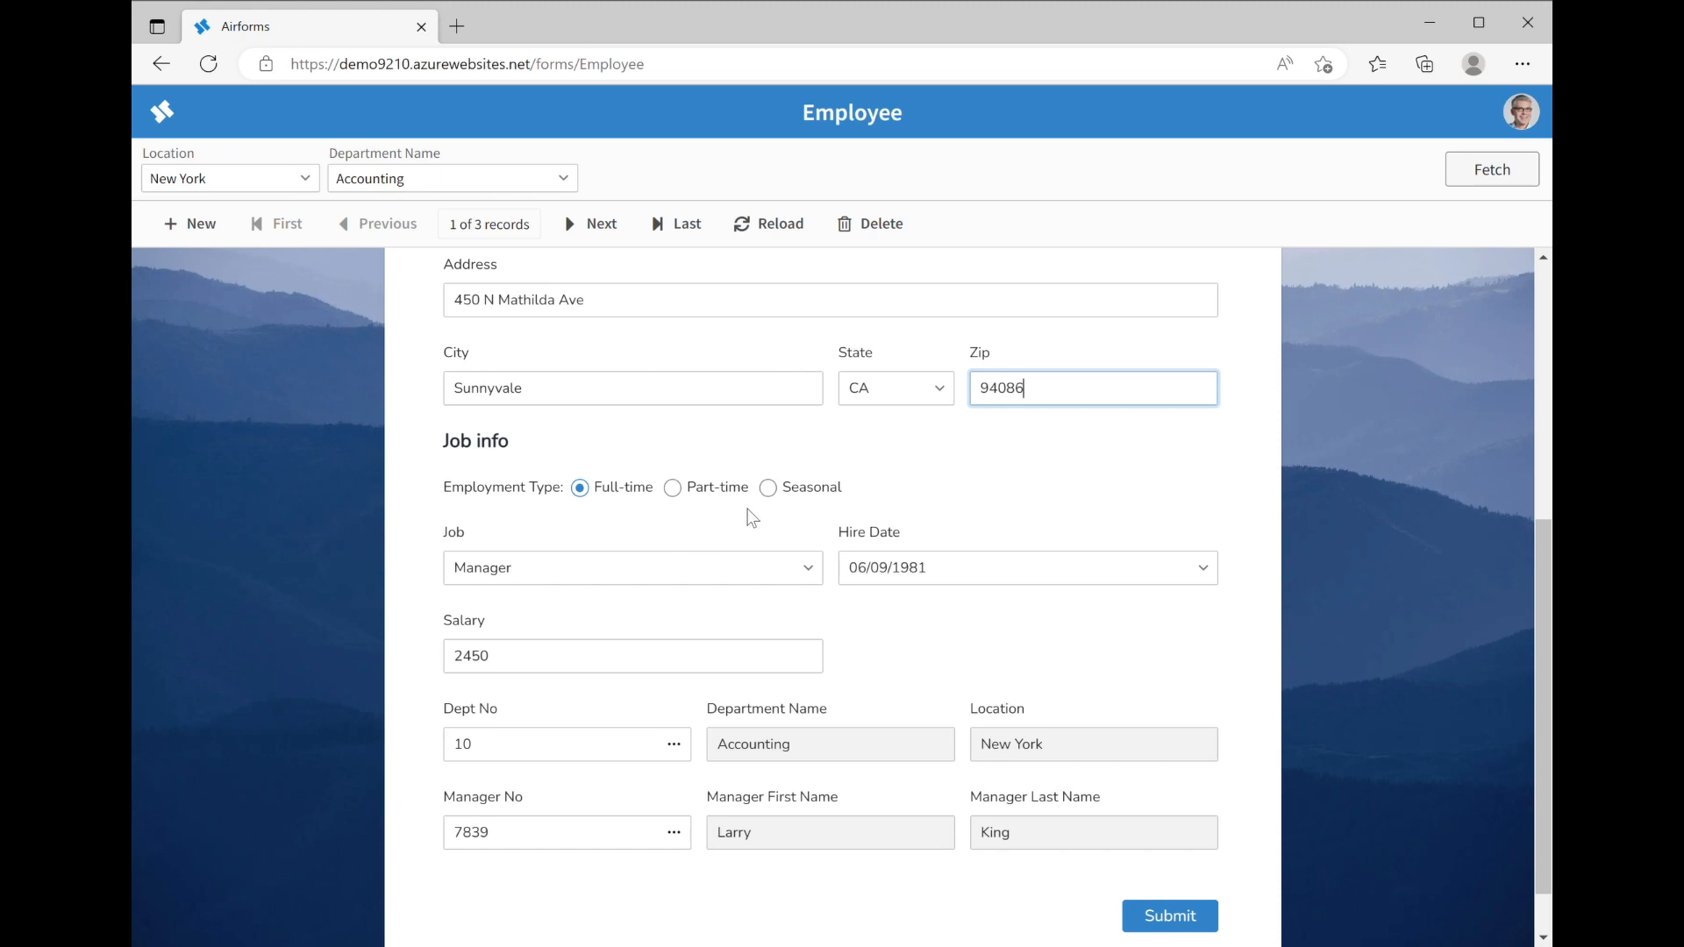
# Make the employee Seasonal and set Hire Date to 02/17/2023, triggering 'Must be today or earlier'
pyautogui.click(768, 488)
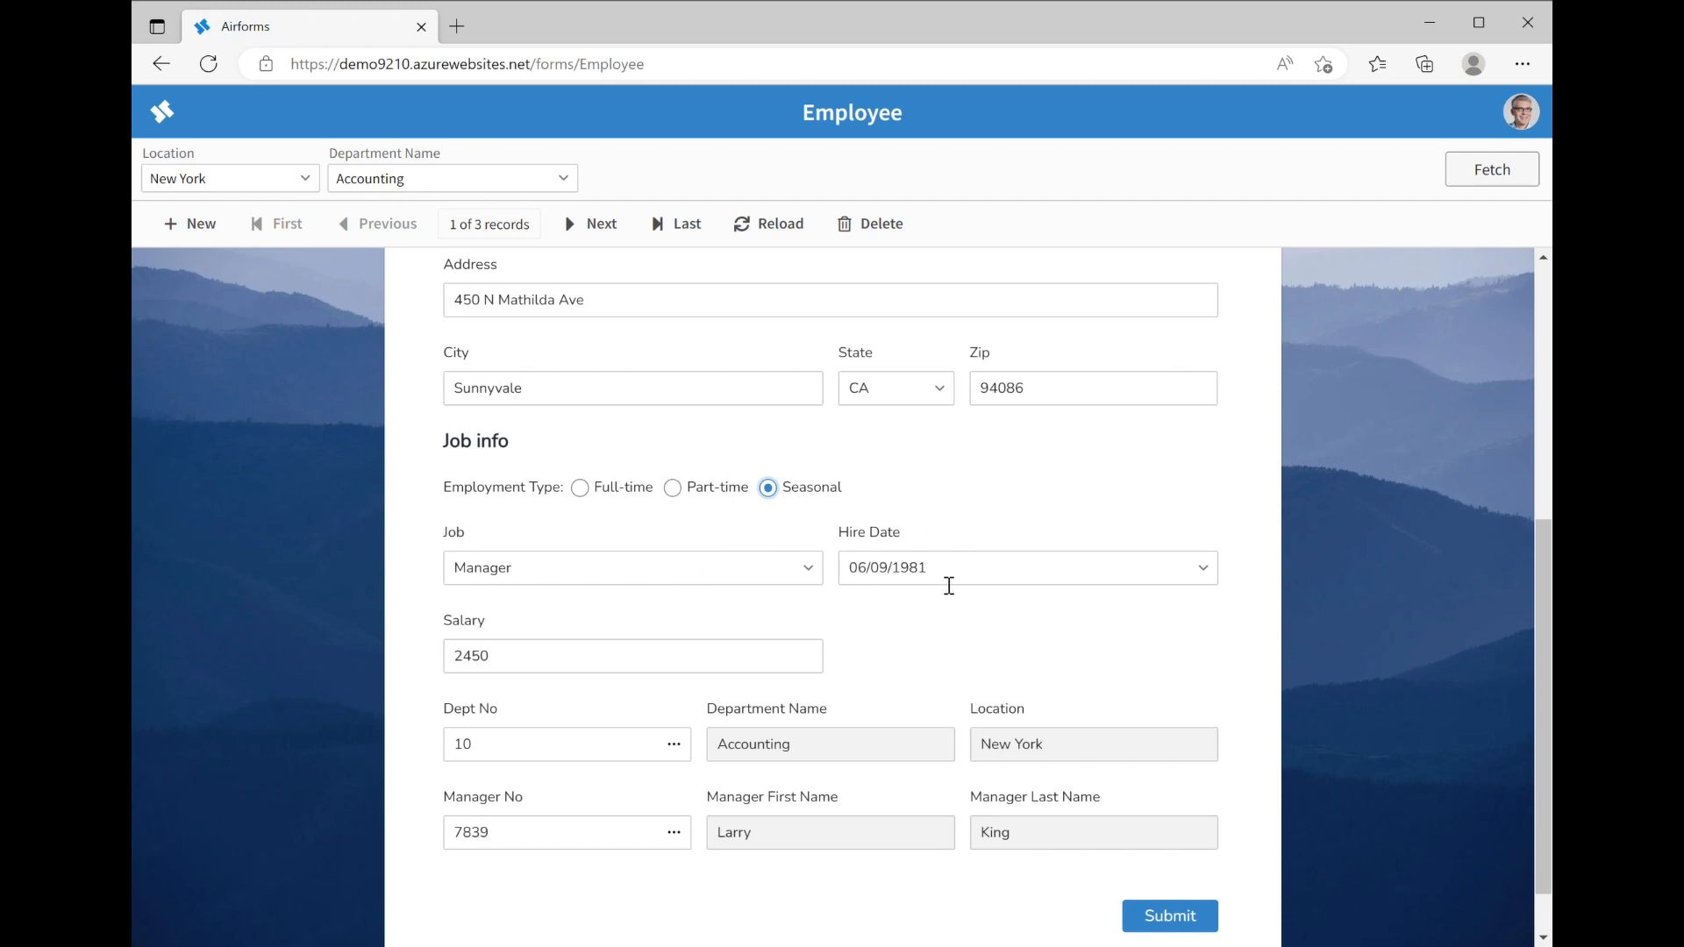
pyautogui.click(1204, 569)
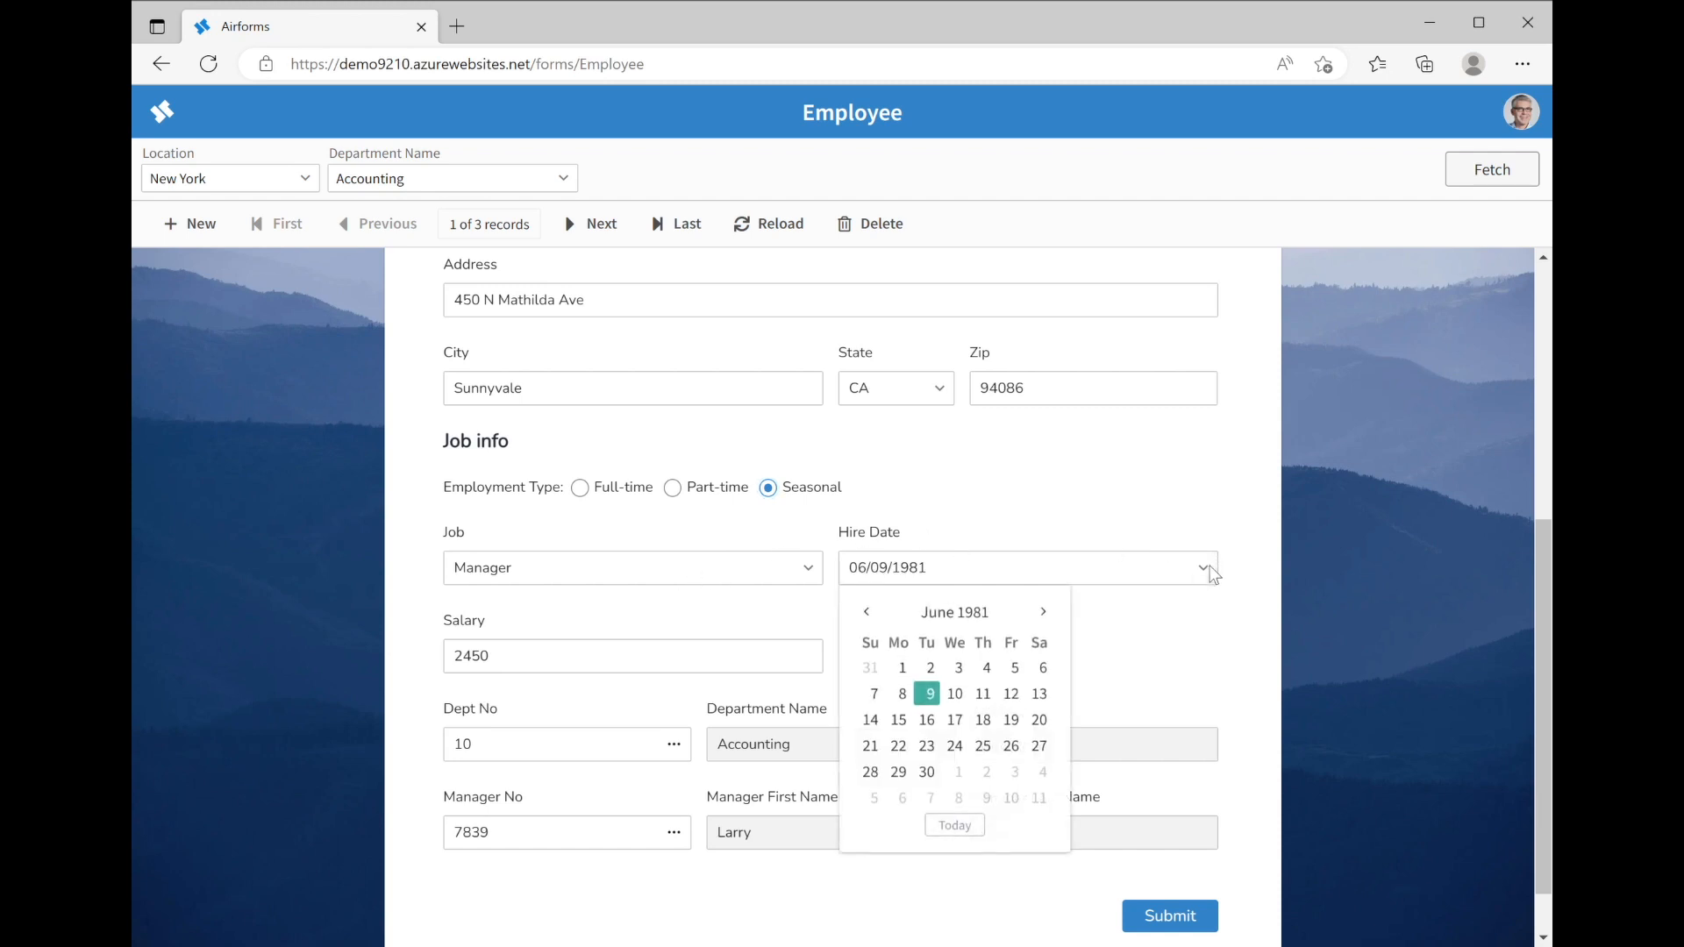
pyautogui.click(1033, 721)
pyautogui.press('Tab')
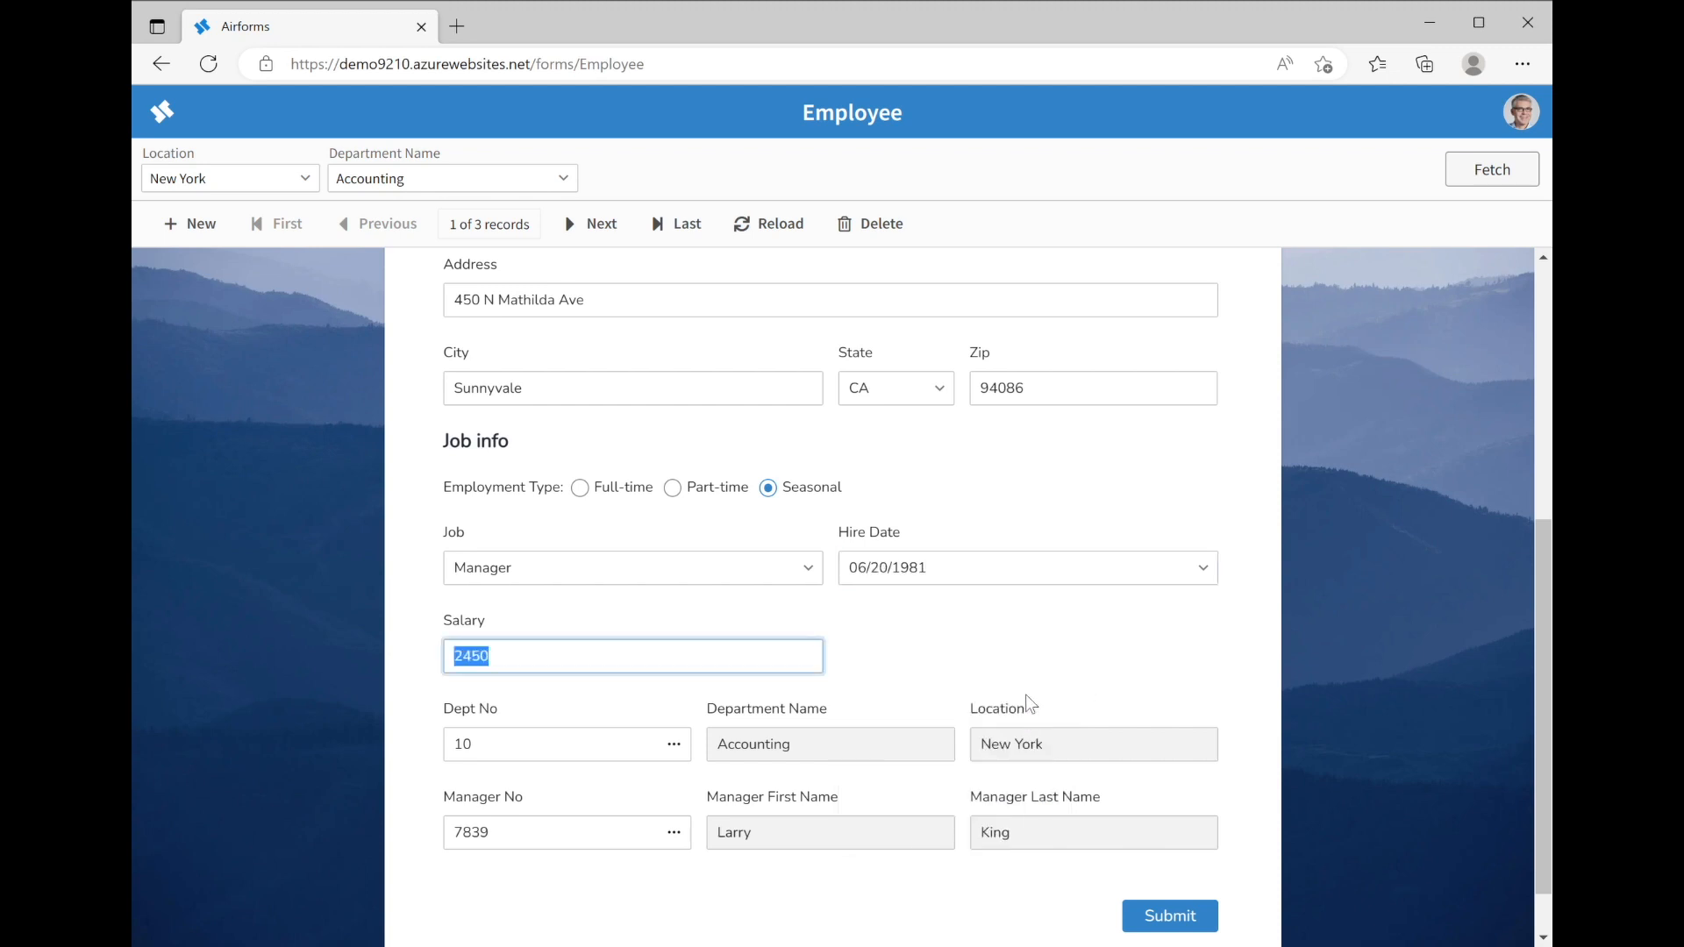
pyautogui.click(1203, 568)
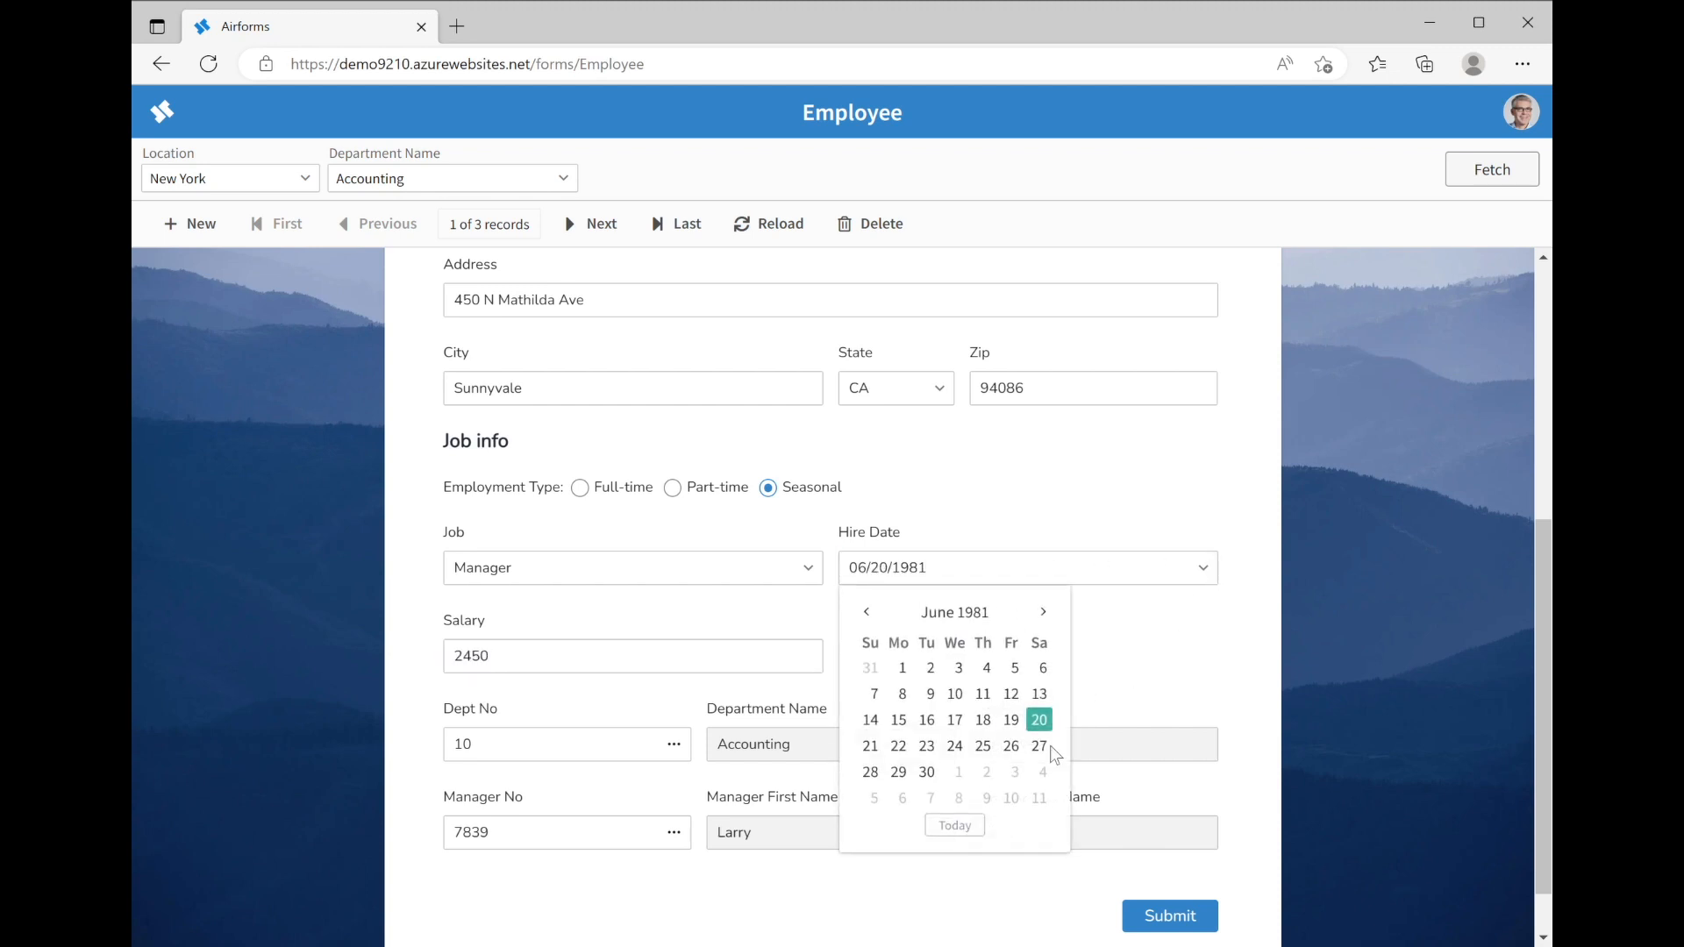
pyautogui.click(952, 827)
pyautogui.click(1011, 720)
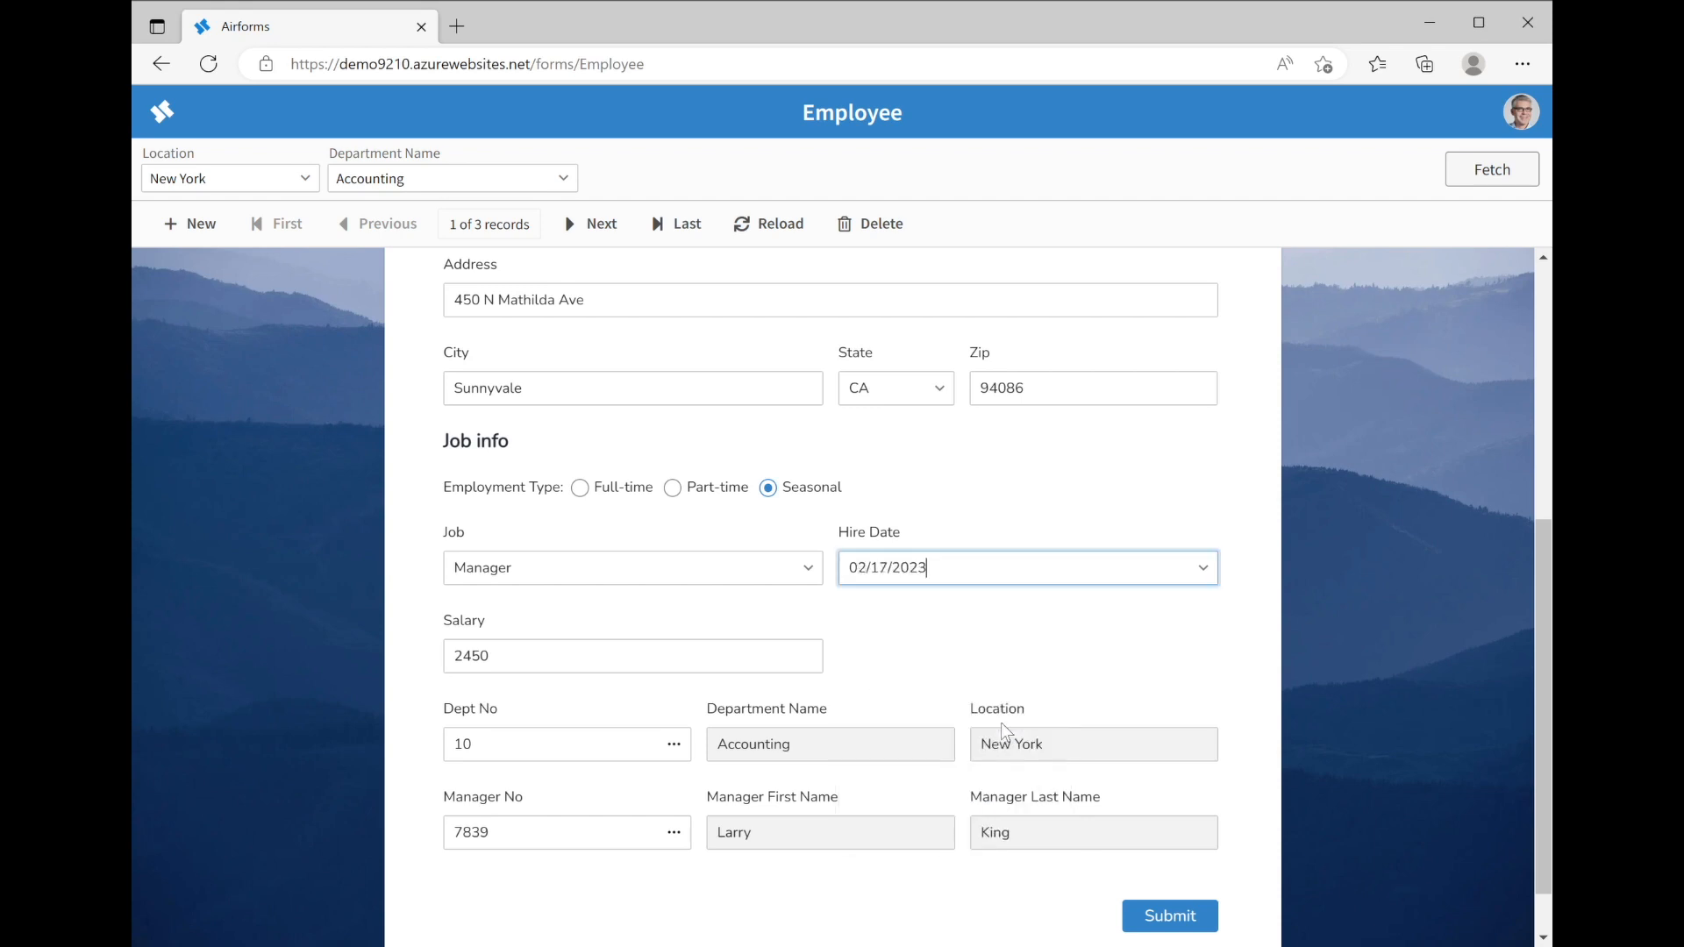
pyautogui.press('Tab')
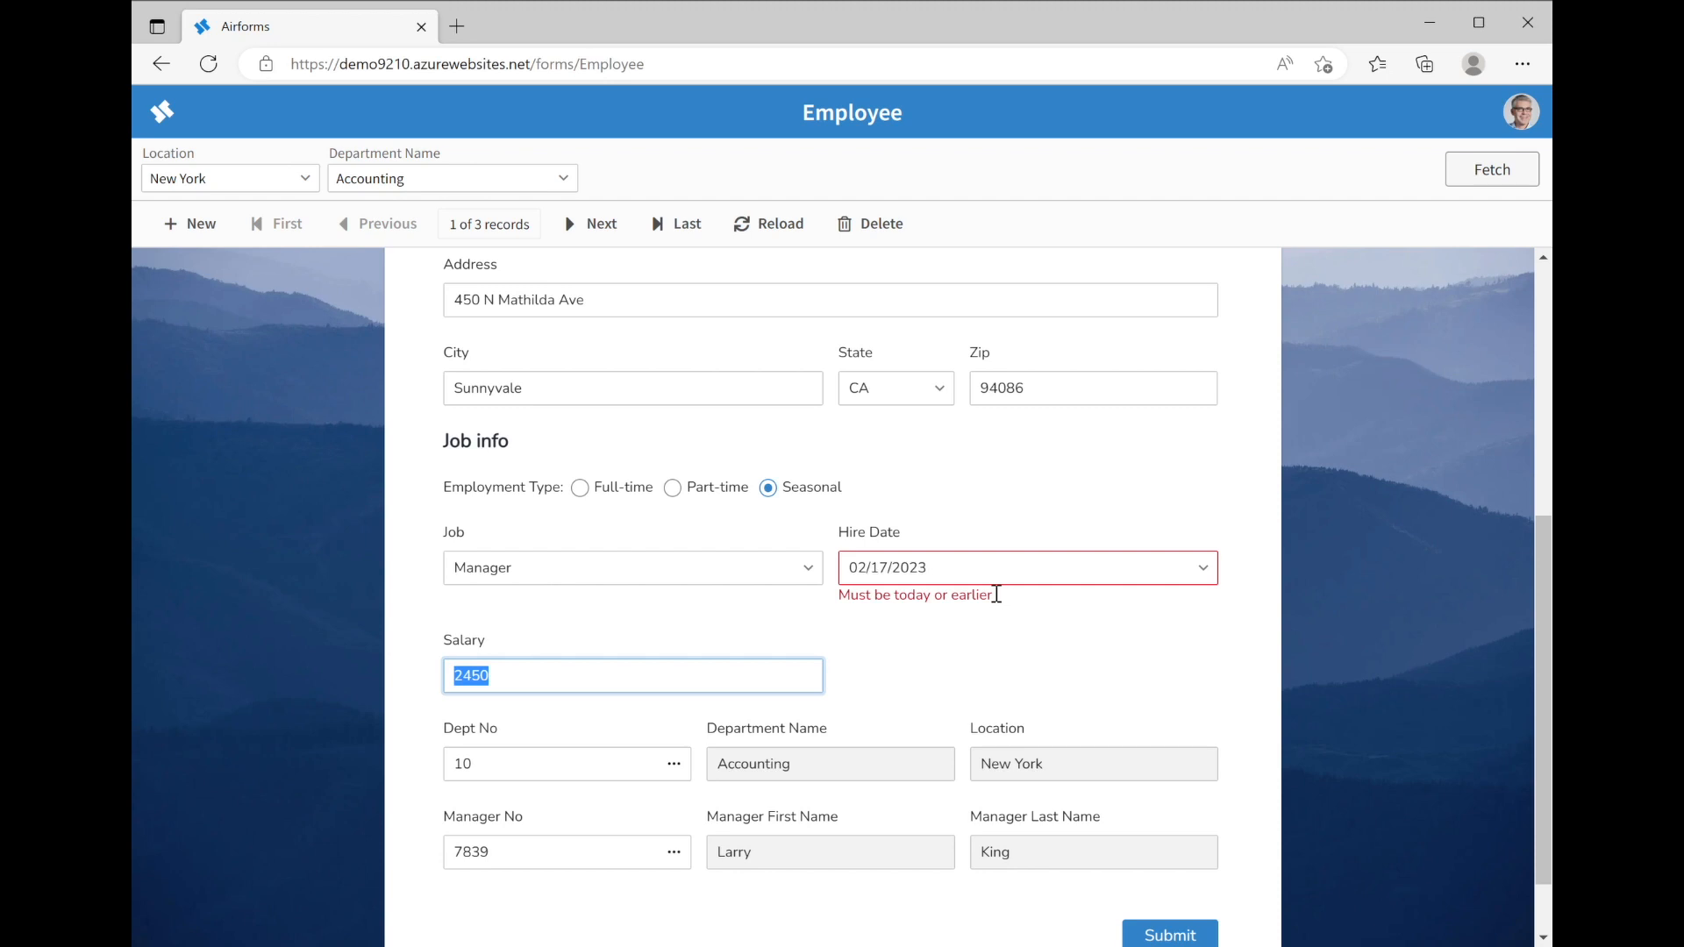
pyautogui.click(1203, 568)
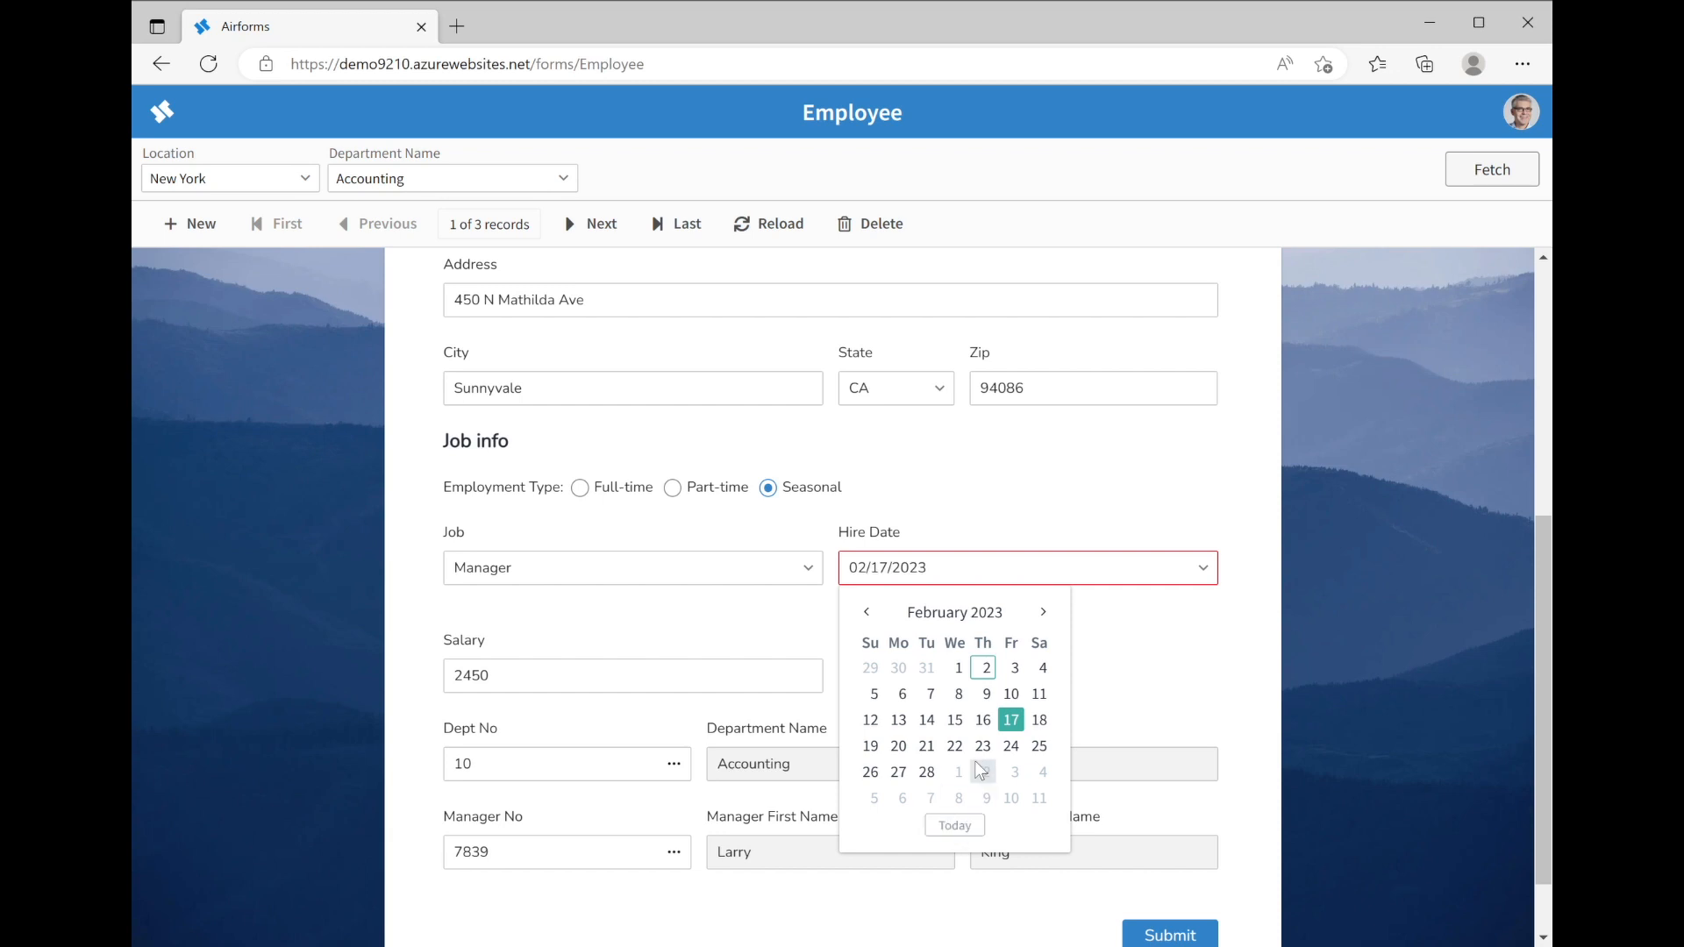
# Set Hire Date to 02/02/2023 and check the 10000 salary limit, leaving Salary at 2450
pyautogui.click(983, 669)
pyautogui.press('Tab')
pyautogui.press('End')
pyautogui.write('0')
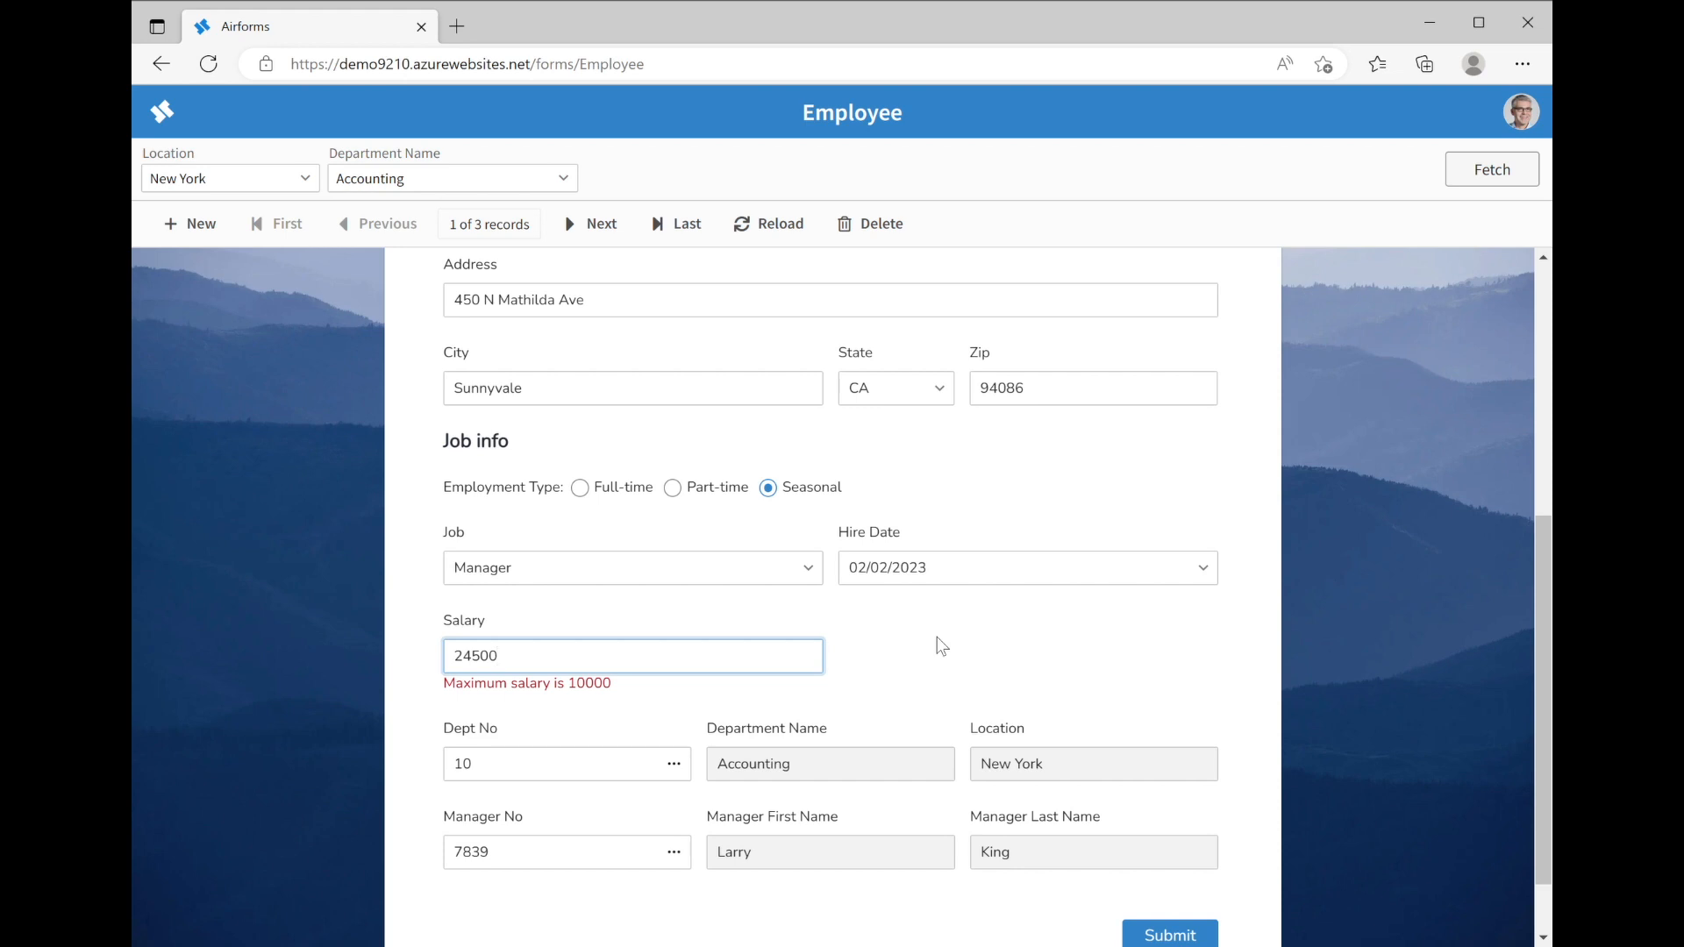
pyautogui.press('BackSpace')
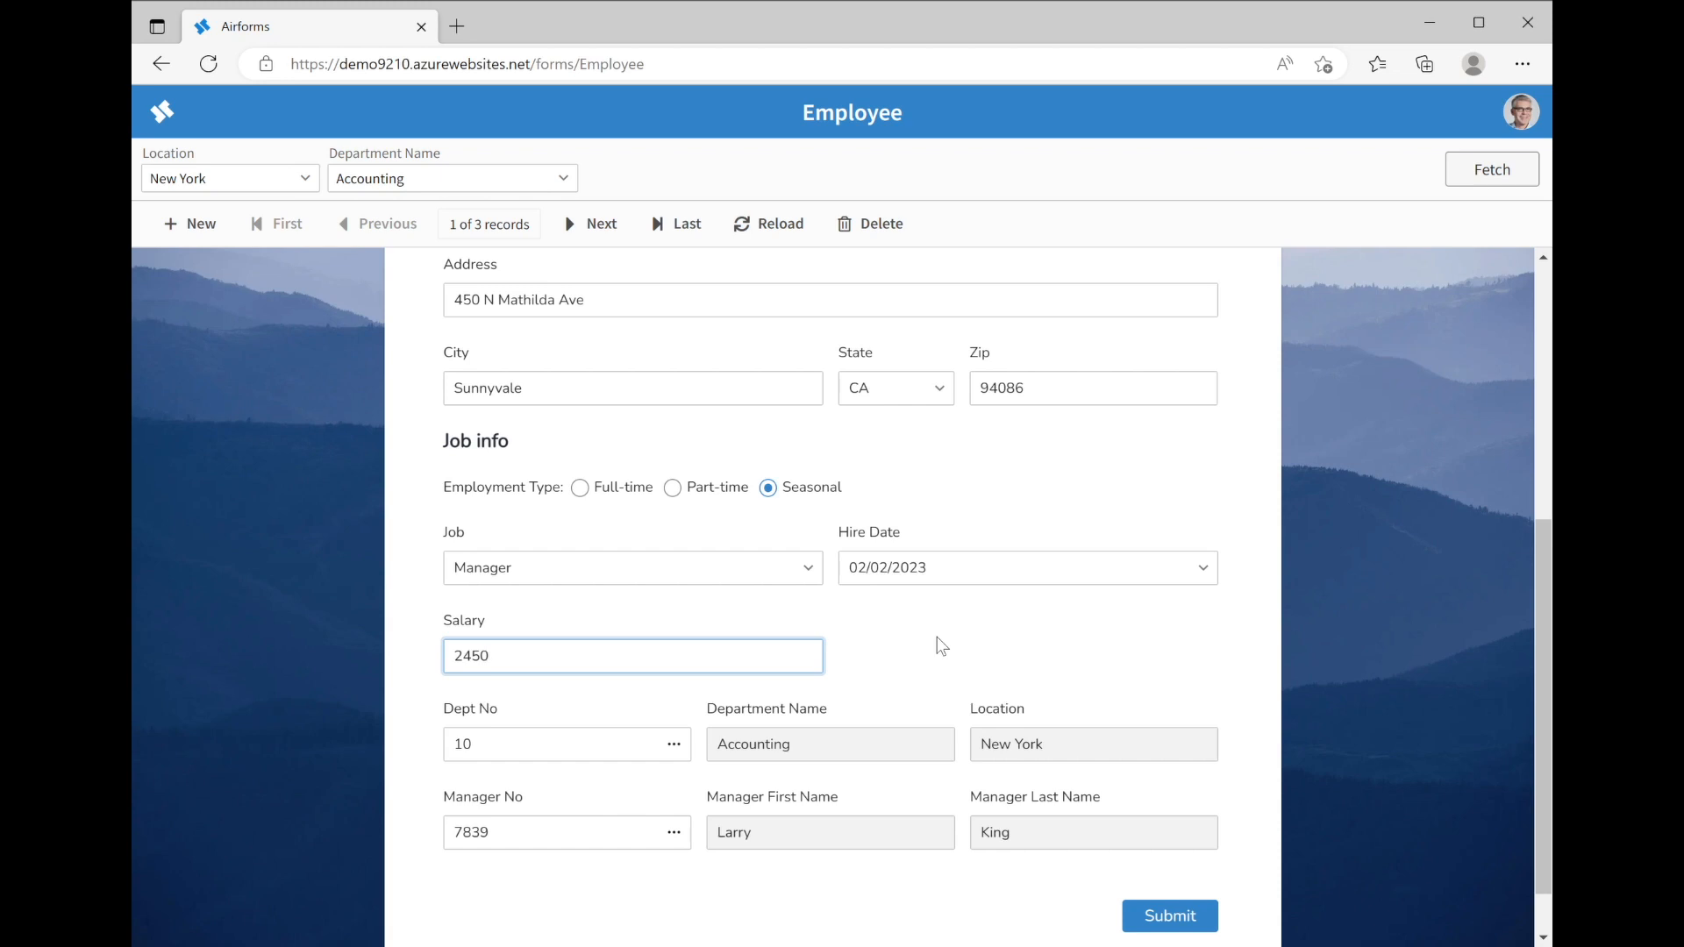
pyautogui.click(623, 753)
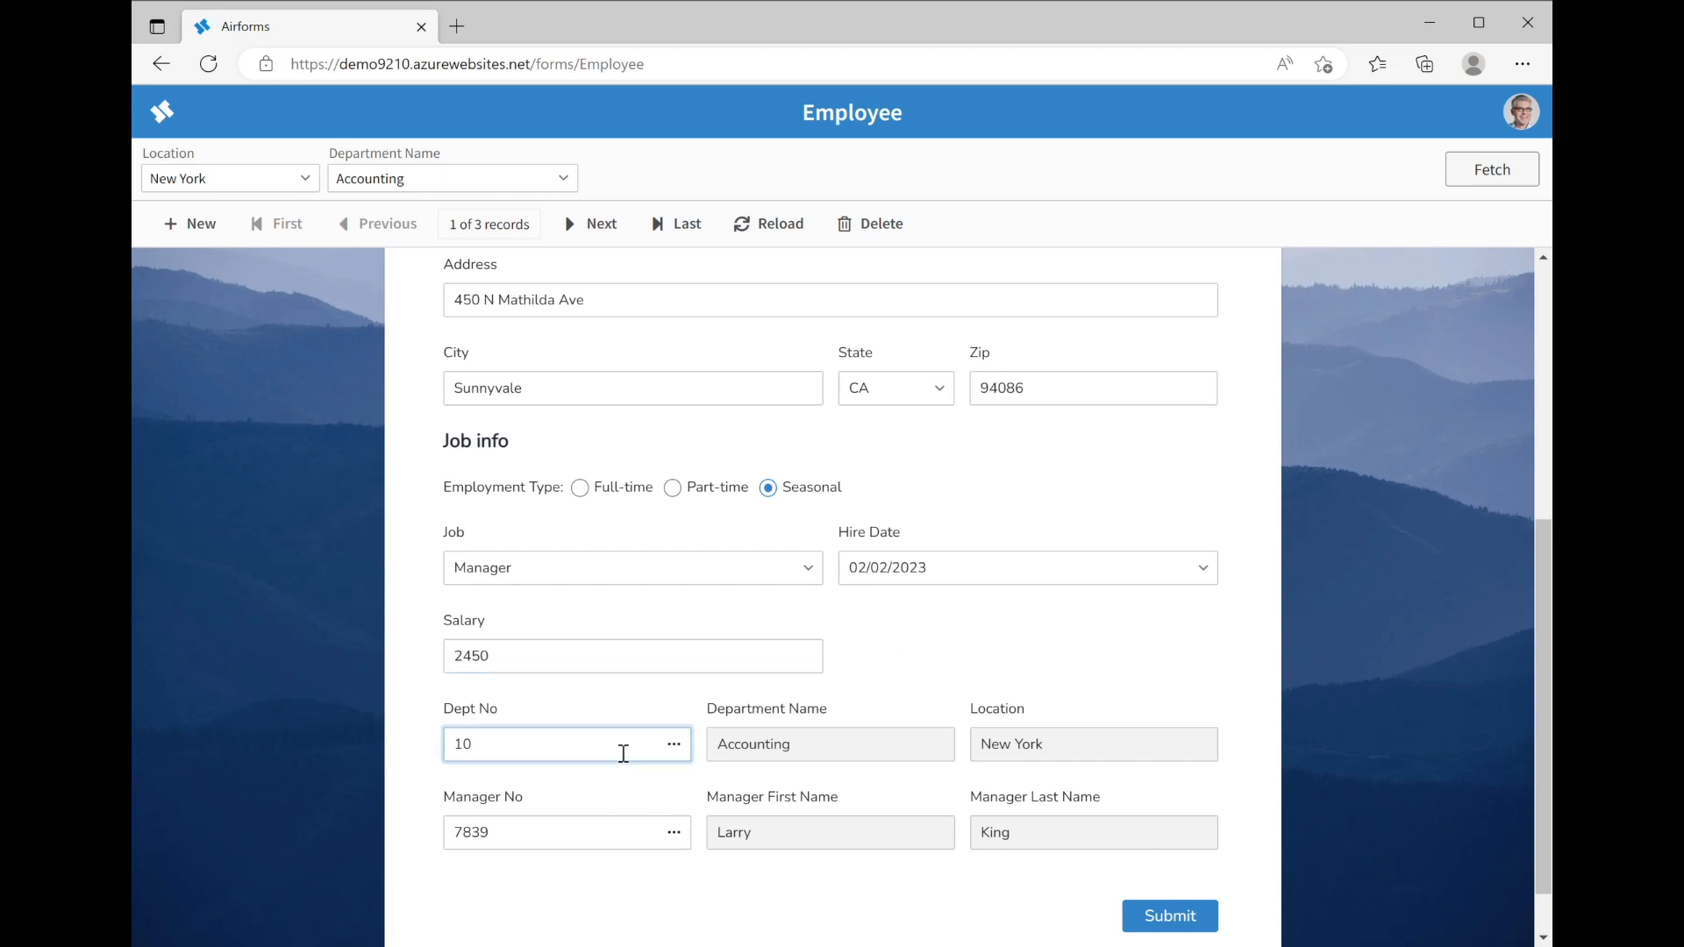
# After a brief Dept No lookup, open the Manager No Record Picker dialog
pyautogui.click(673, 746)
pyautogui.click(560, 750)
pyautogui.click(533, 836)
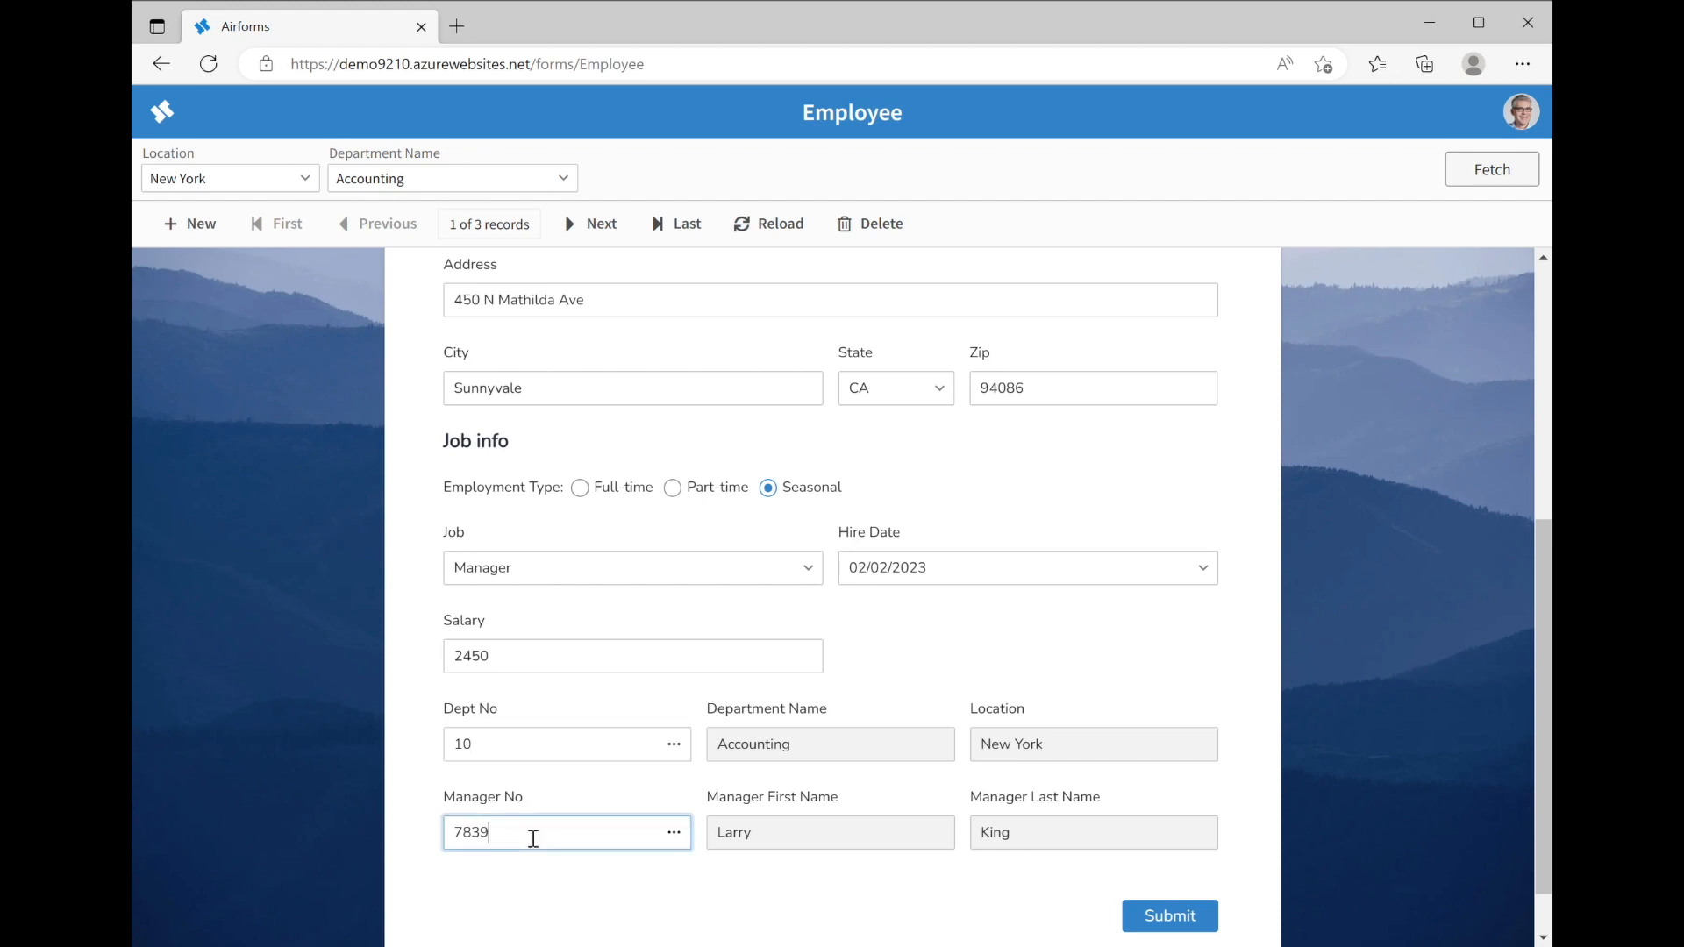
pyautogui.click(677, 833)
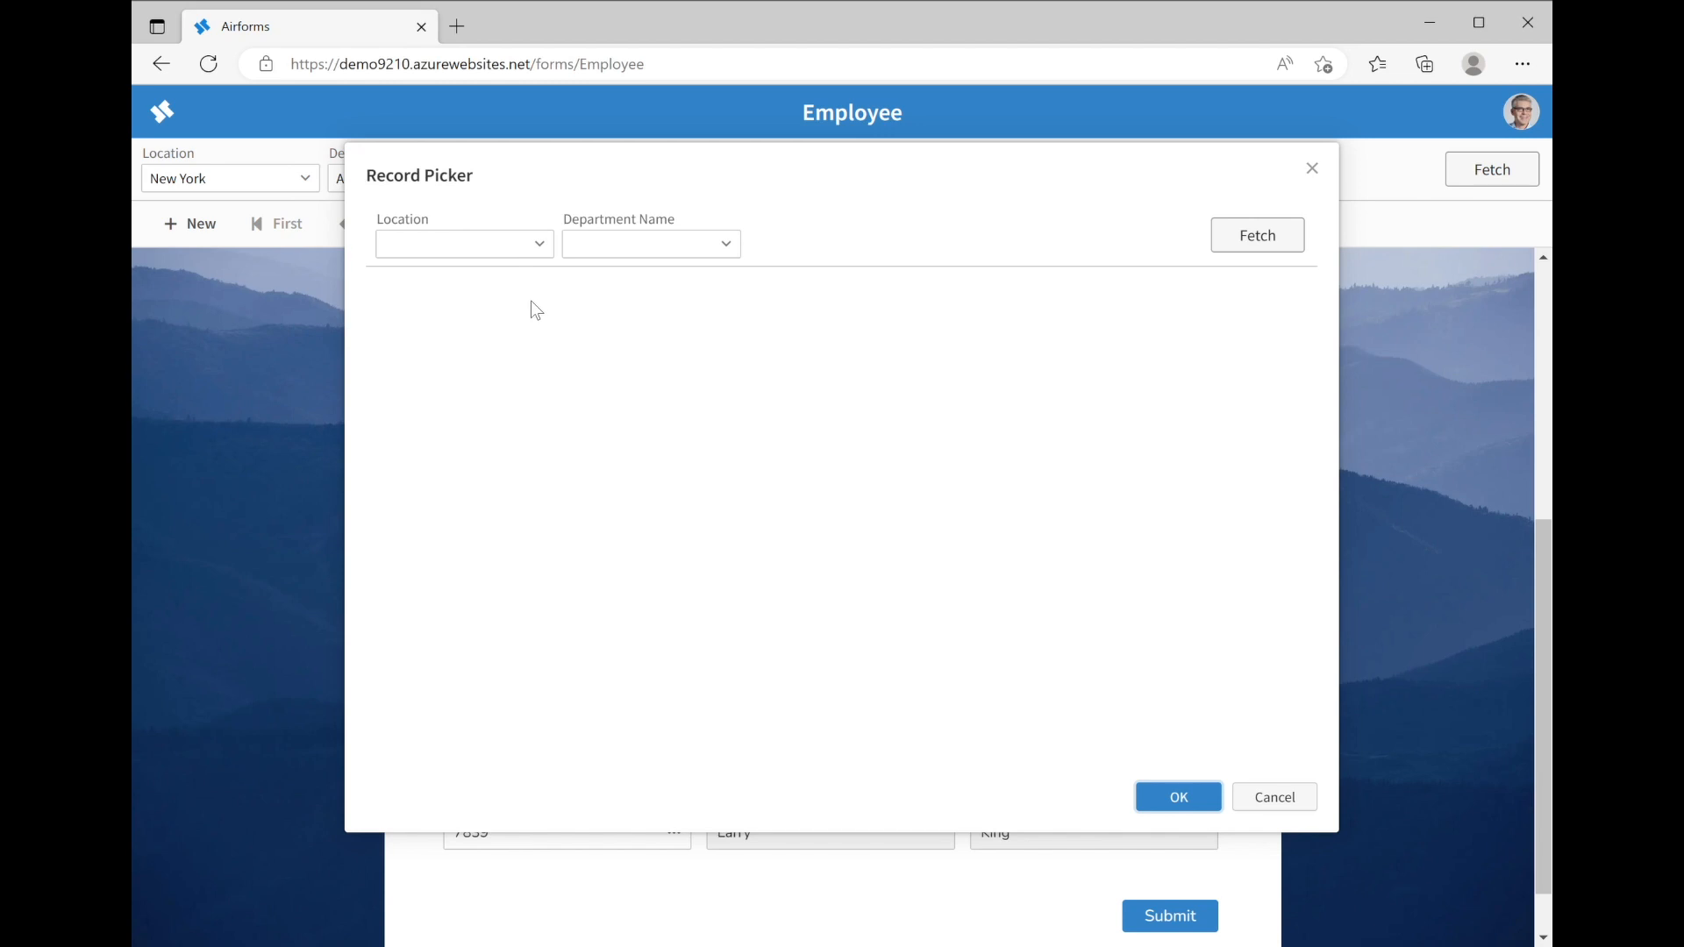
# Filter the Record Picker to Chicago and Sales, then pick employee 7698 as the new manager
pyautogui.click(537, 244)
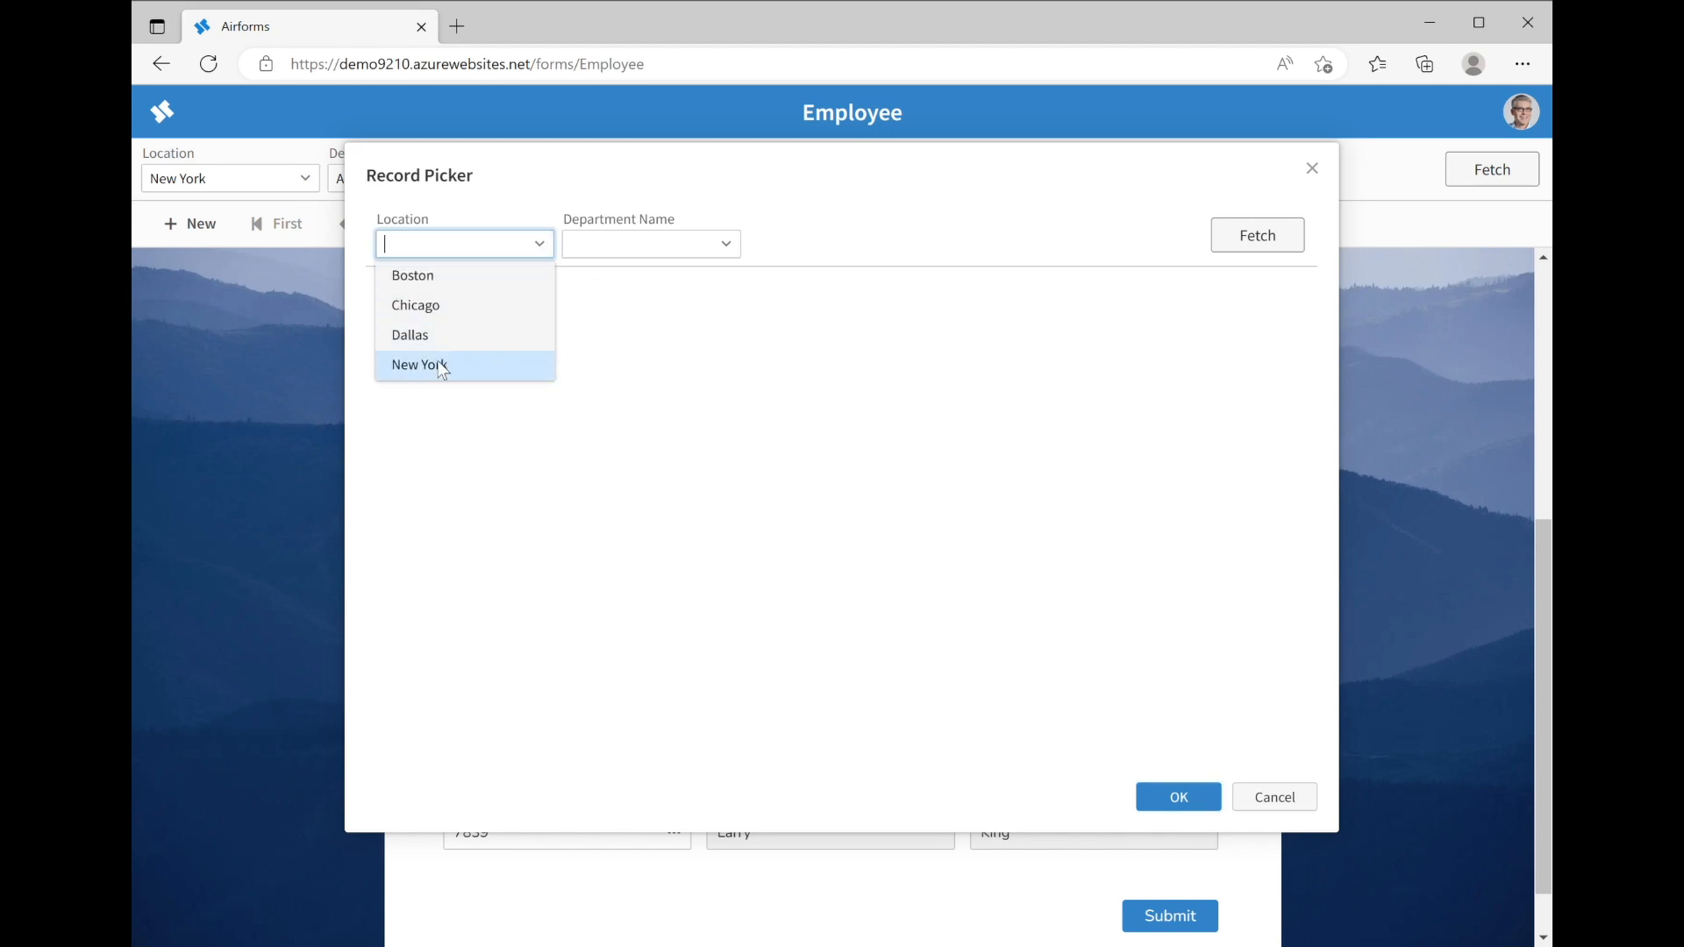
pyautogui.click(430, 307)
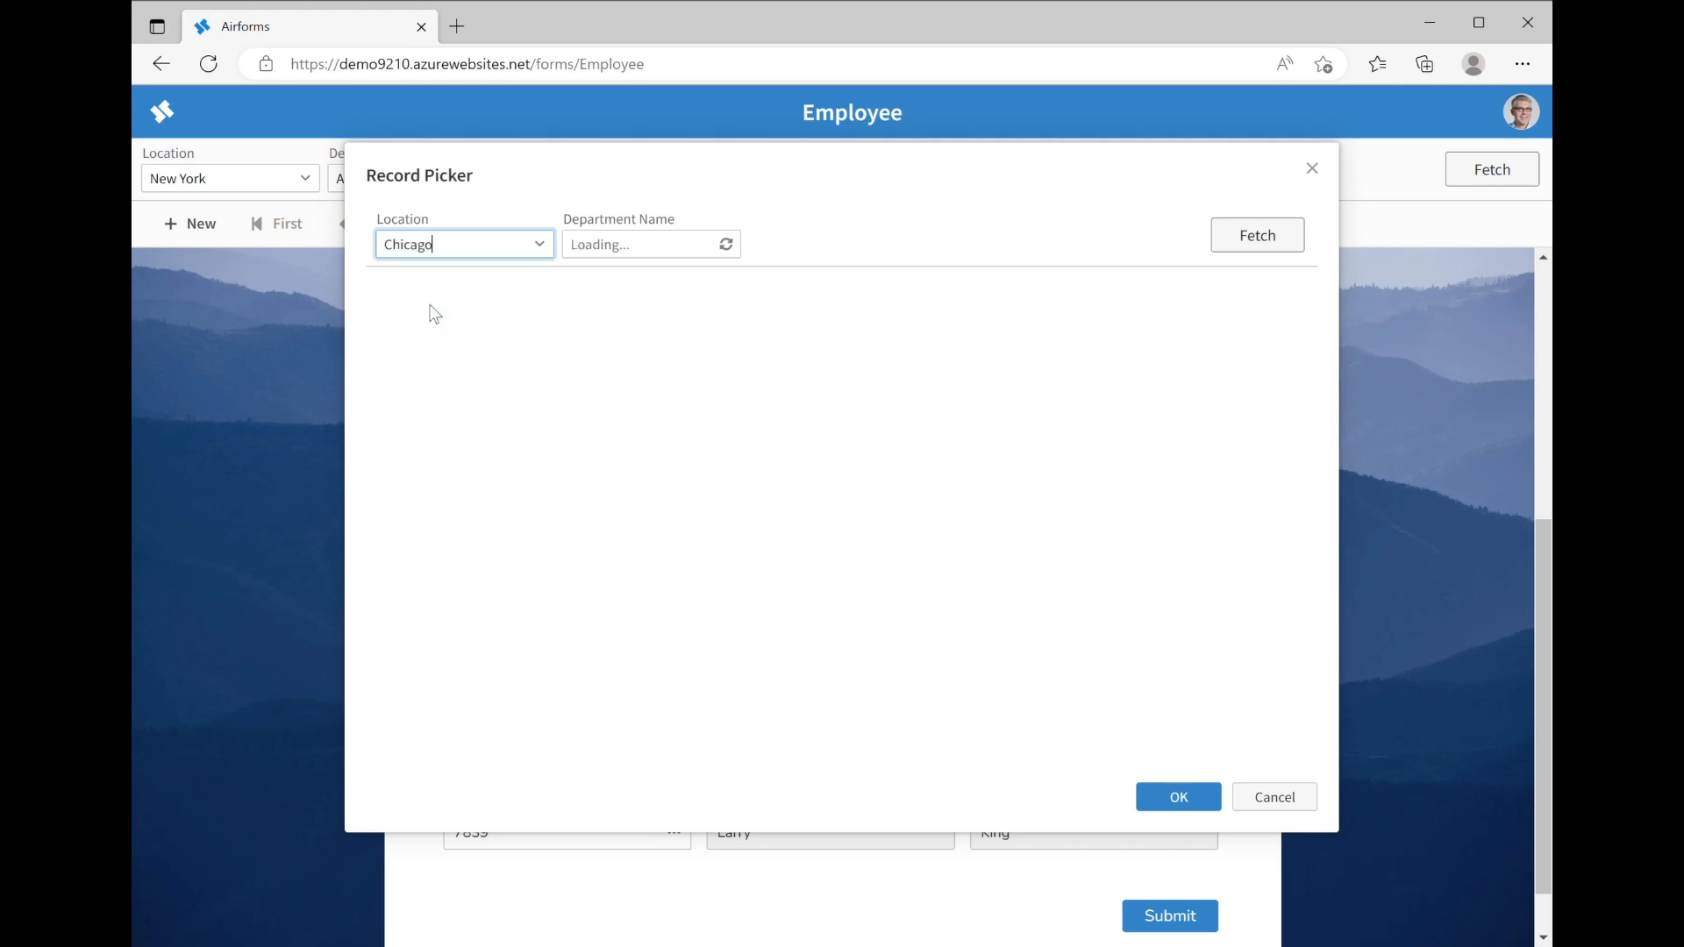
pyautogui.click(727, 246)
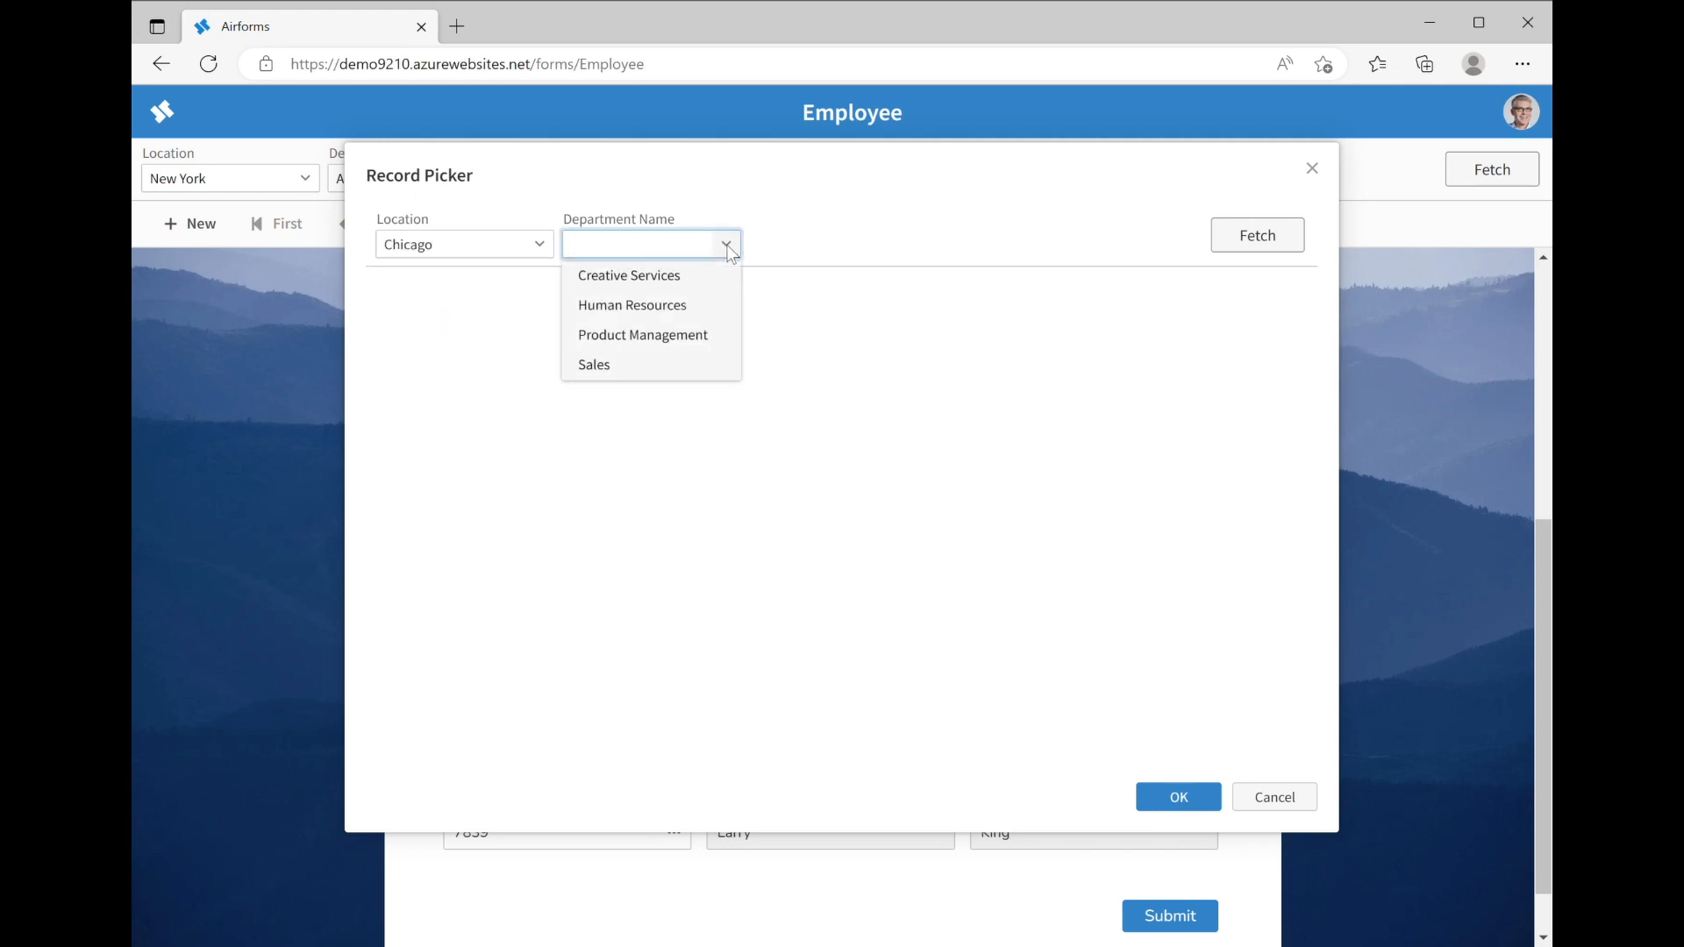
pyautogui.click(623, 364)
pyautogui.click(1251, 242)
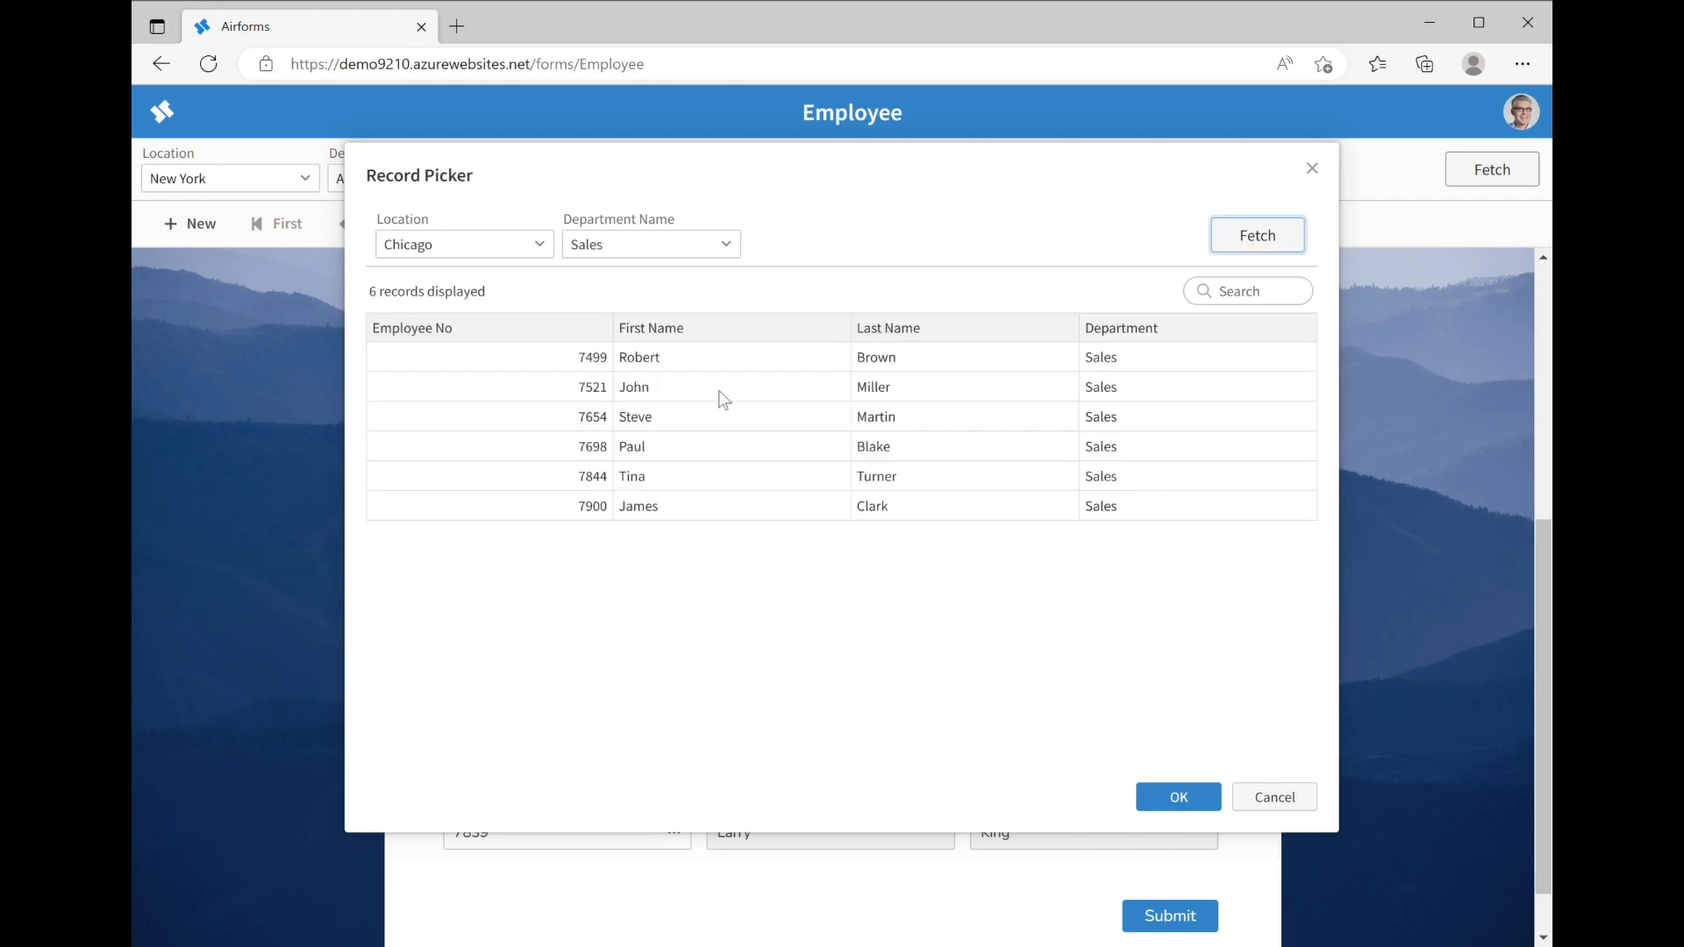
pyautogui.click(630, 447)
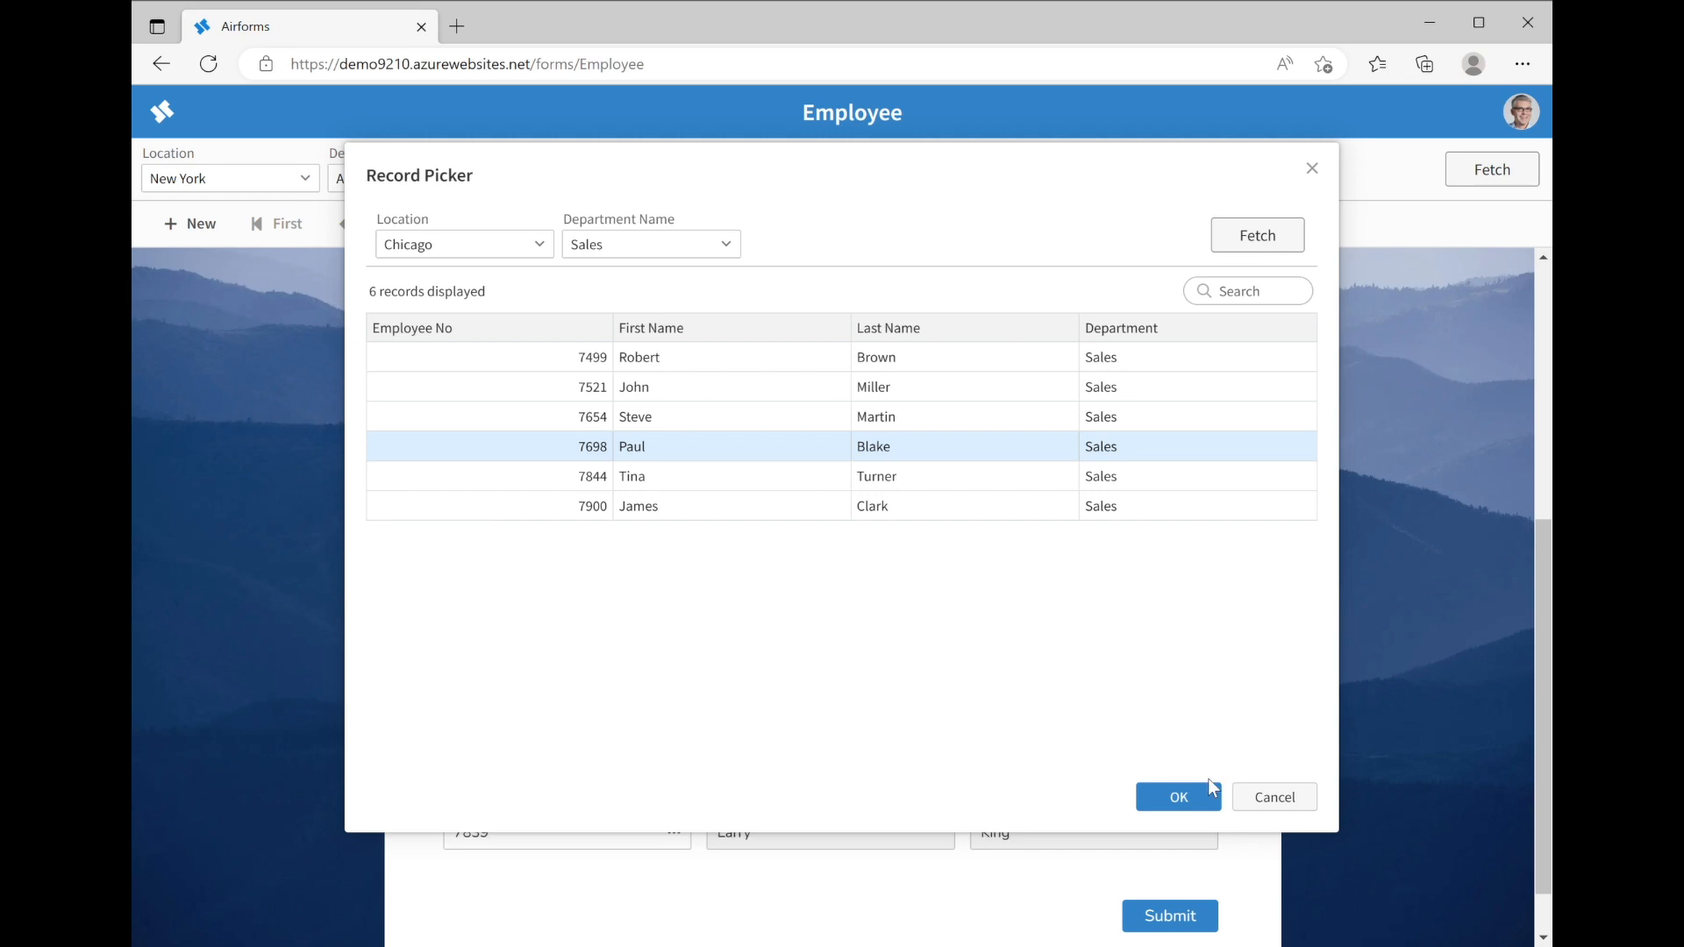
pyautogui.click(1193, 805)
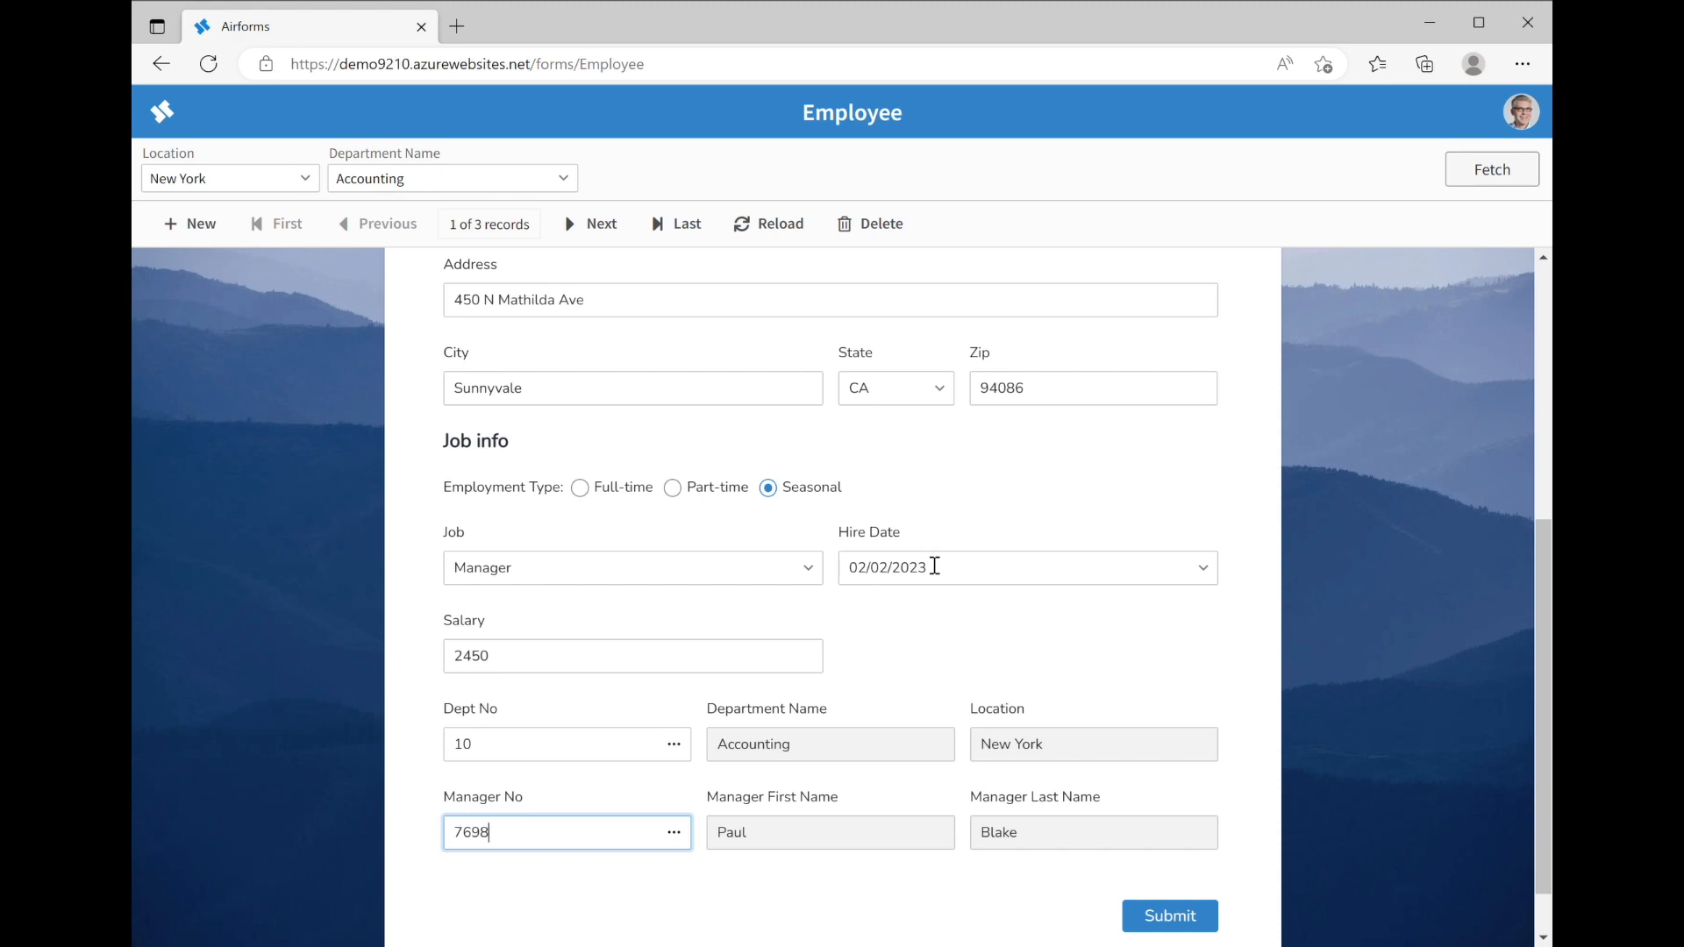
pyautogui.click(808, 567)
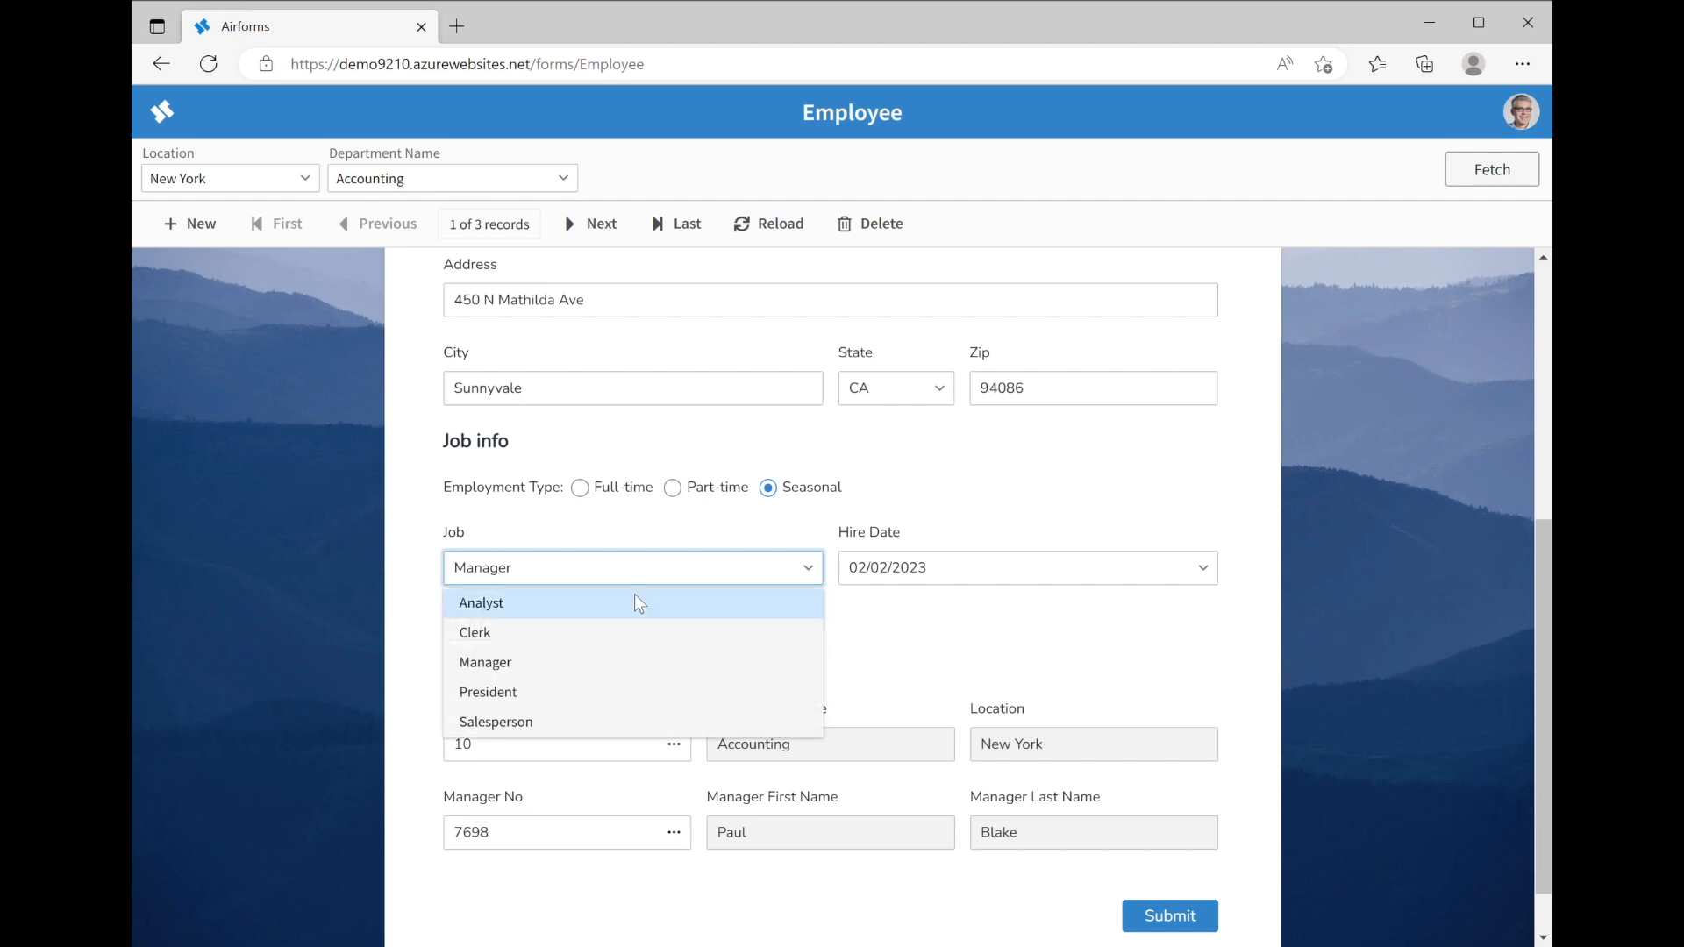
pyautogui.click(614, 632)
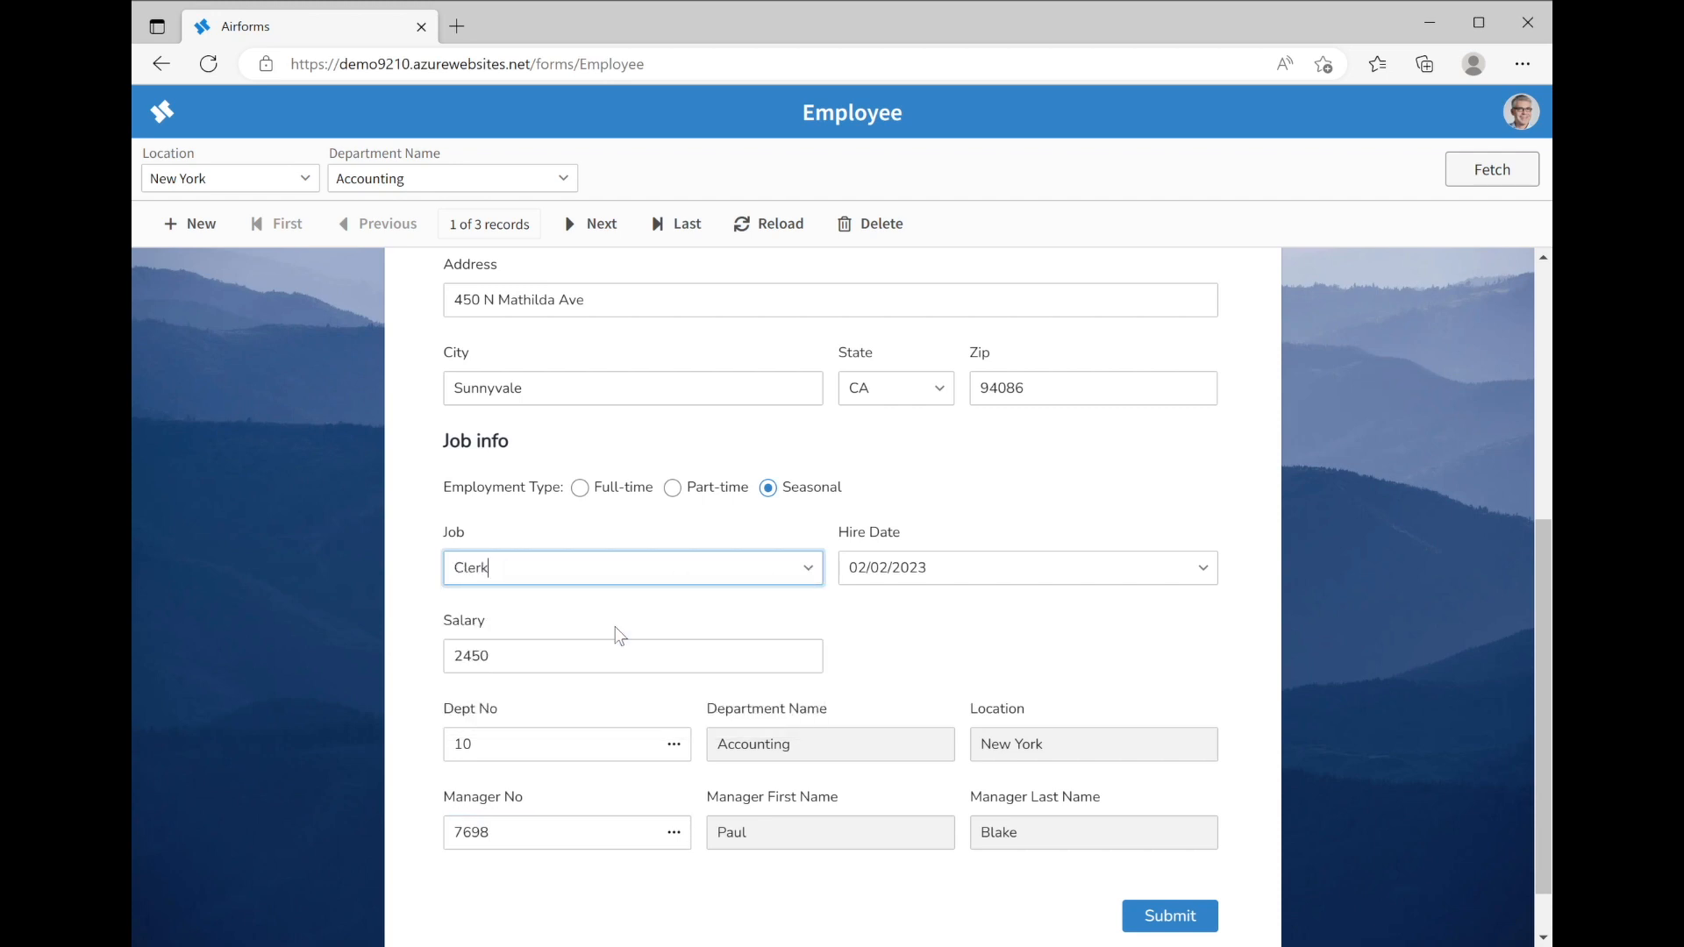
pyautogui.click(812, 566)
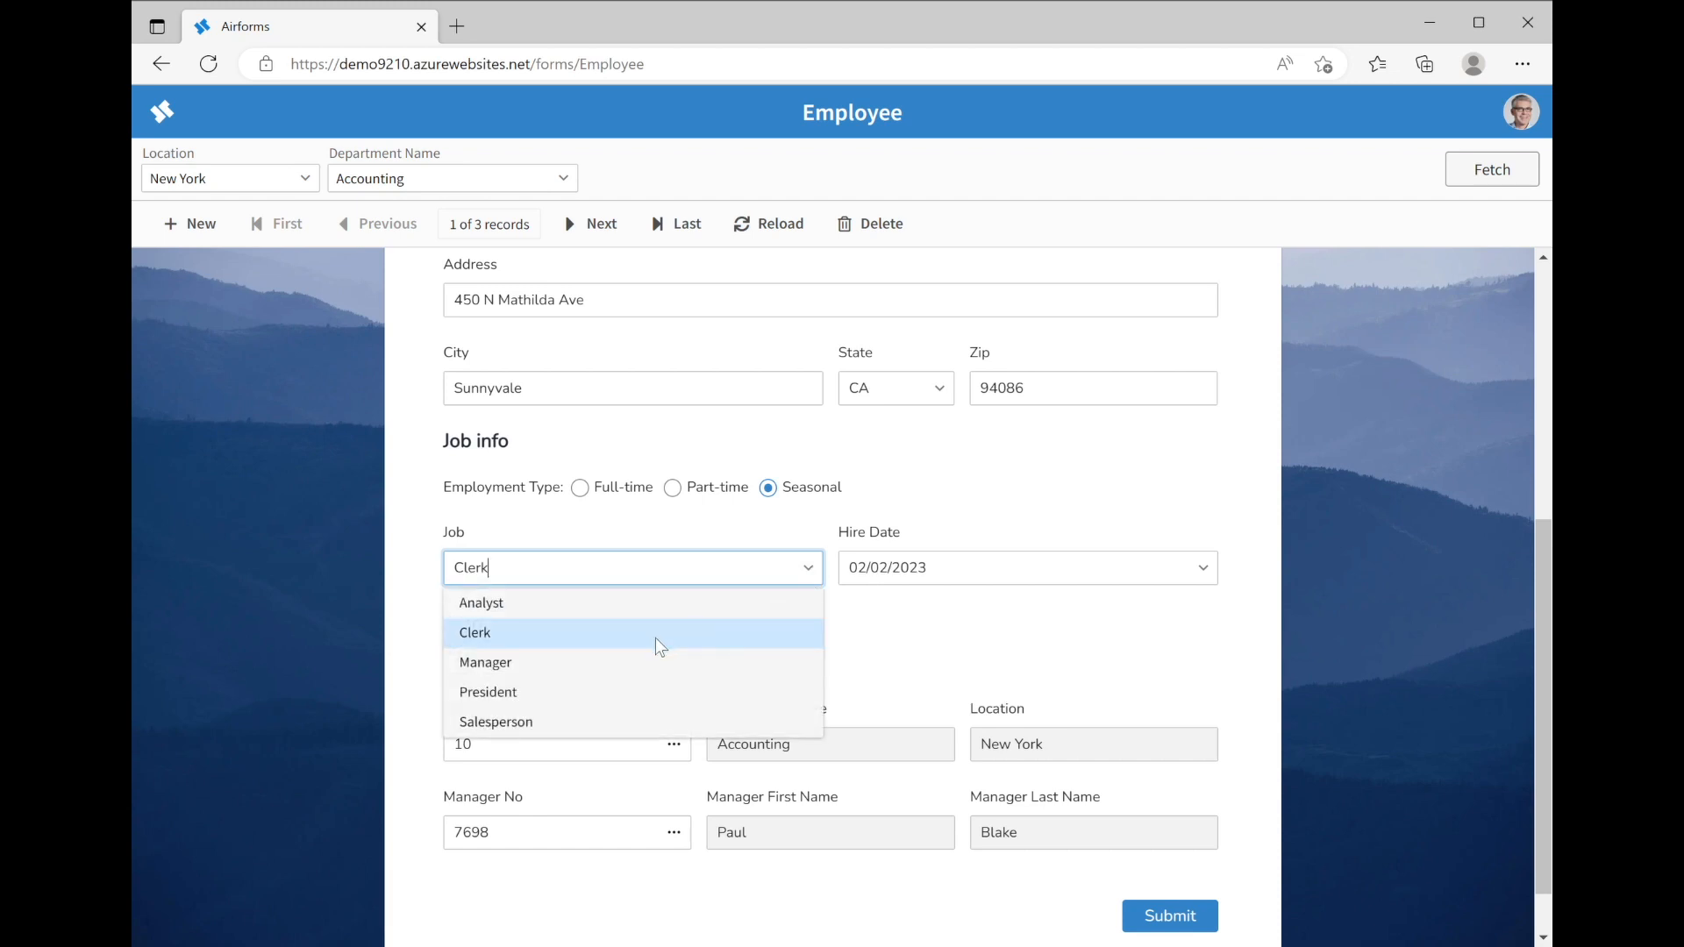
pyautogui.click(576, 717)
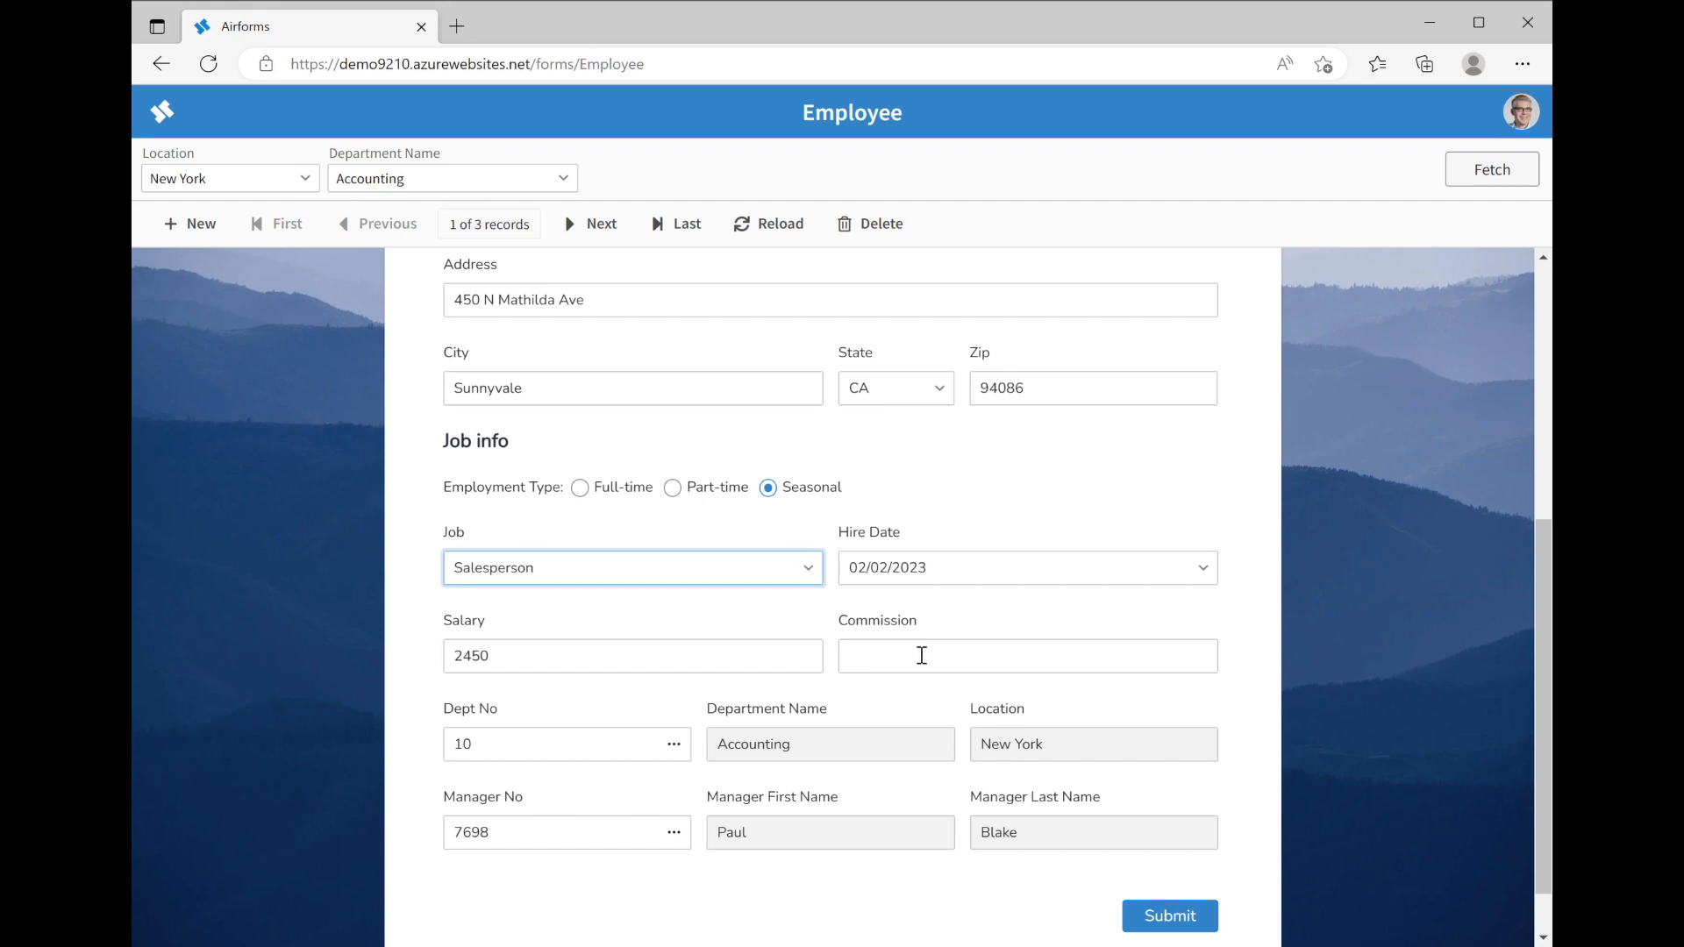
pyautogui.click(811, 568)
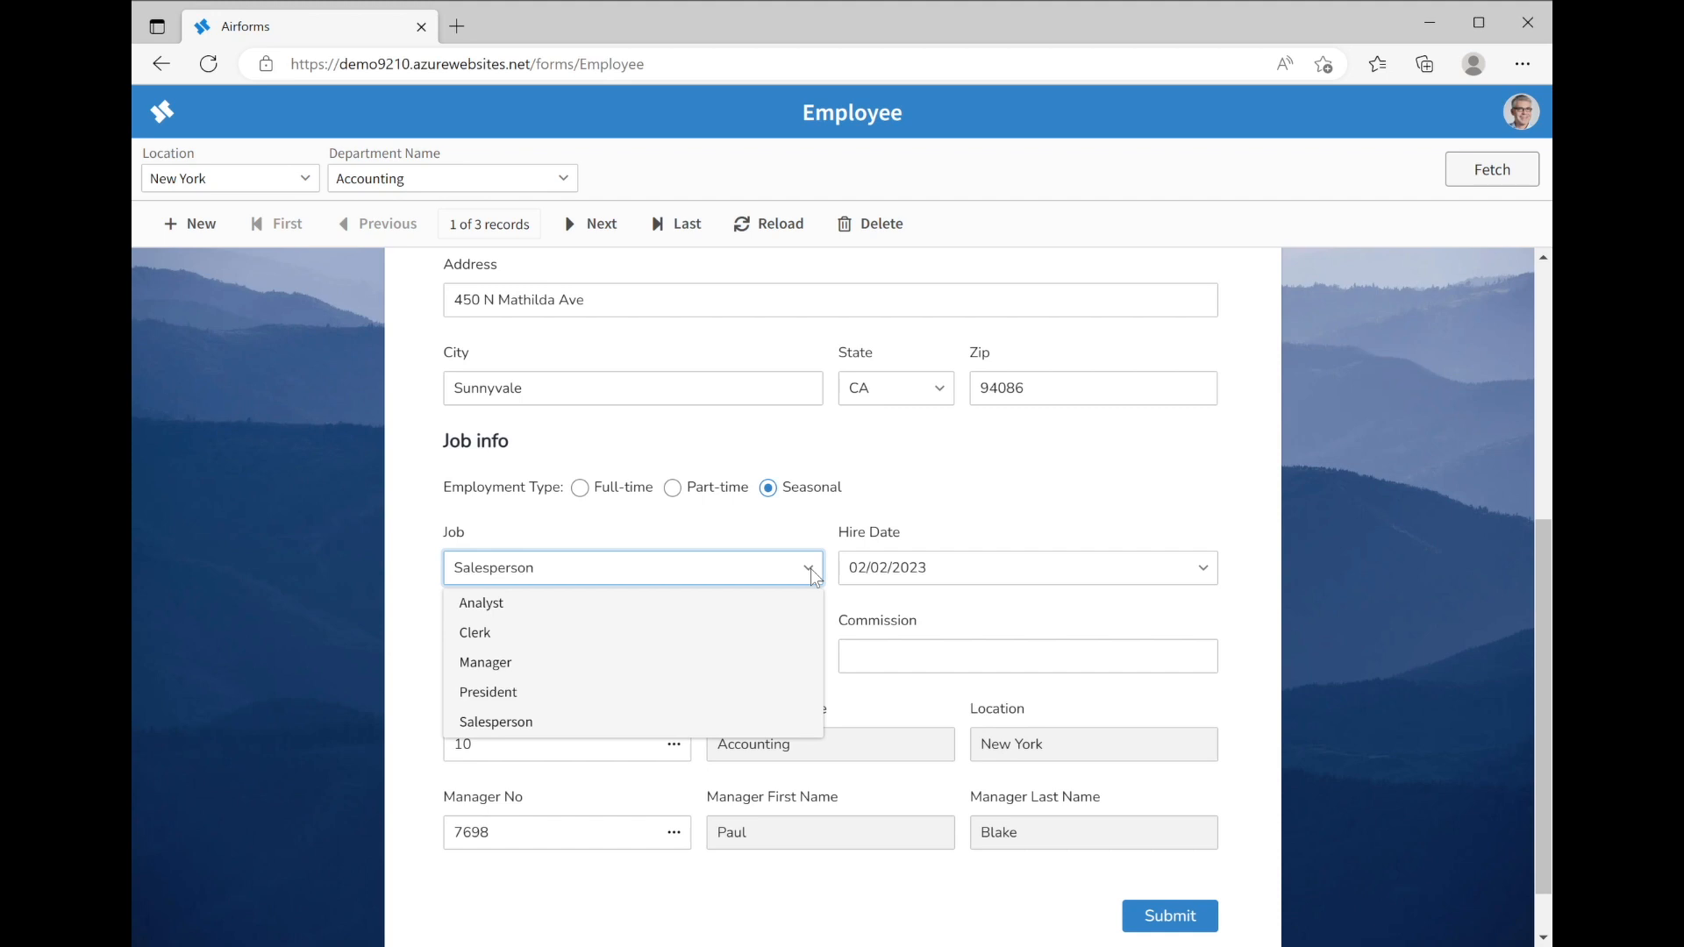
pyautogui.click(534, 663)
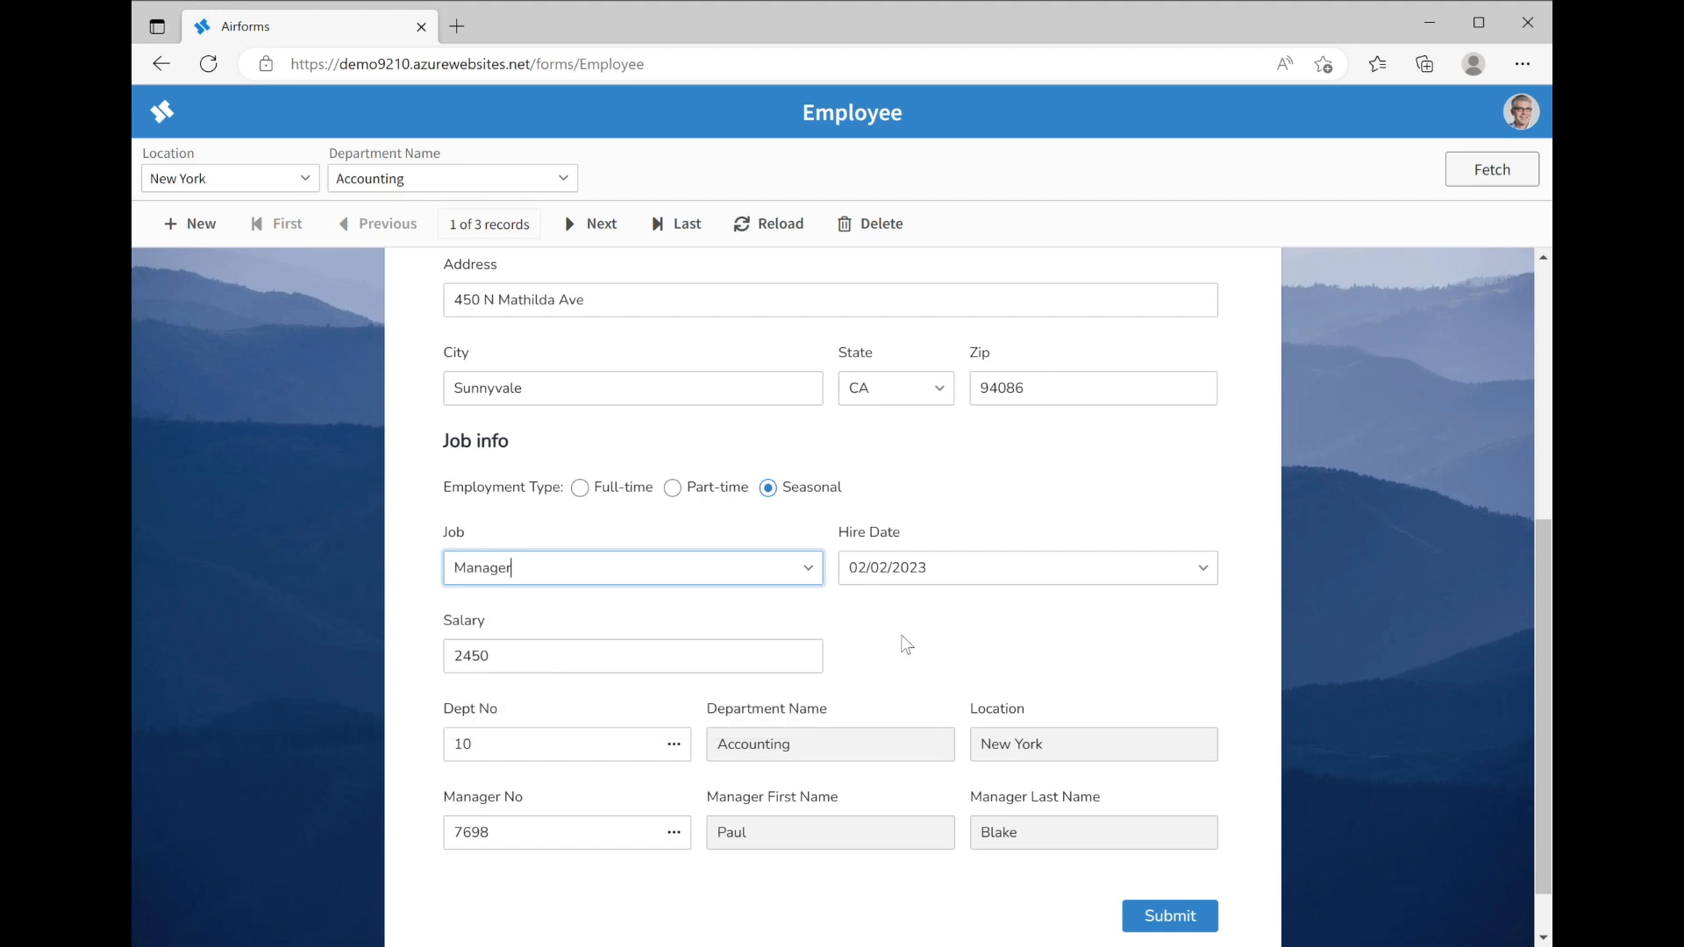
# Attempt to submit the record and dismiss the 'Managers must be full-time' alert
pyautogui.scroll(-1, 907, 645)
pyautogui.scroll(5, 907, 644)
pyautogui.scroll(-5, 907, 645)
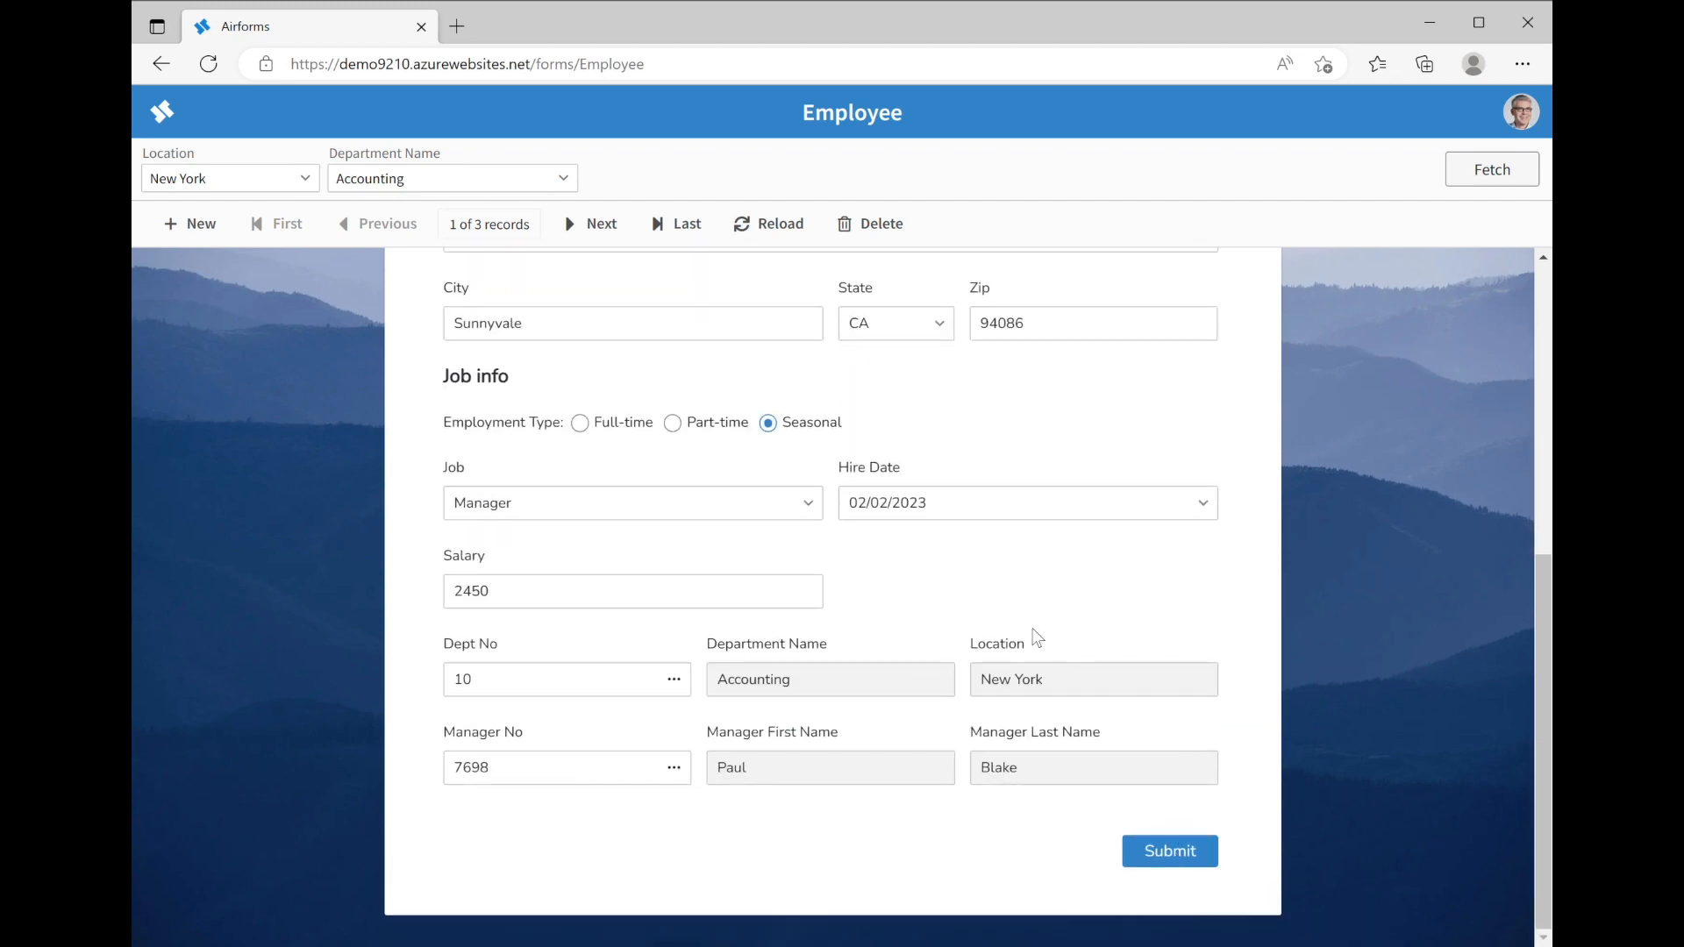
pyautogui.scroll(3, 1026, 570)
pyautogui.scroll(-3, 1027, 570)
pyautogui.click(1176, 856)
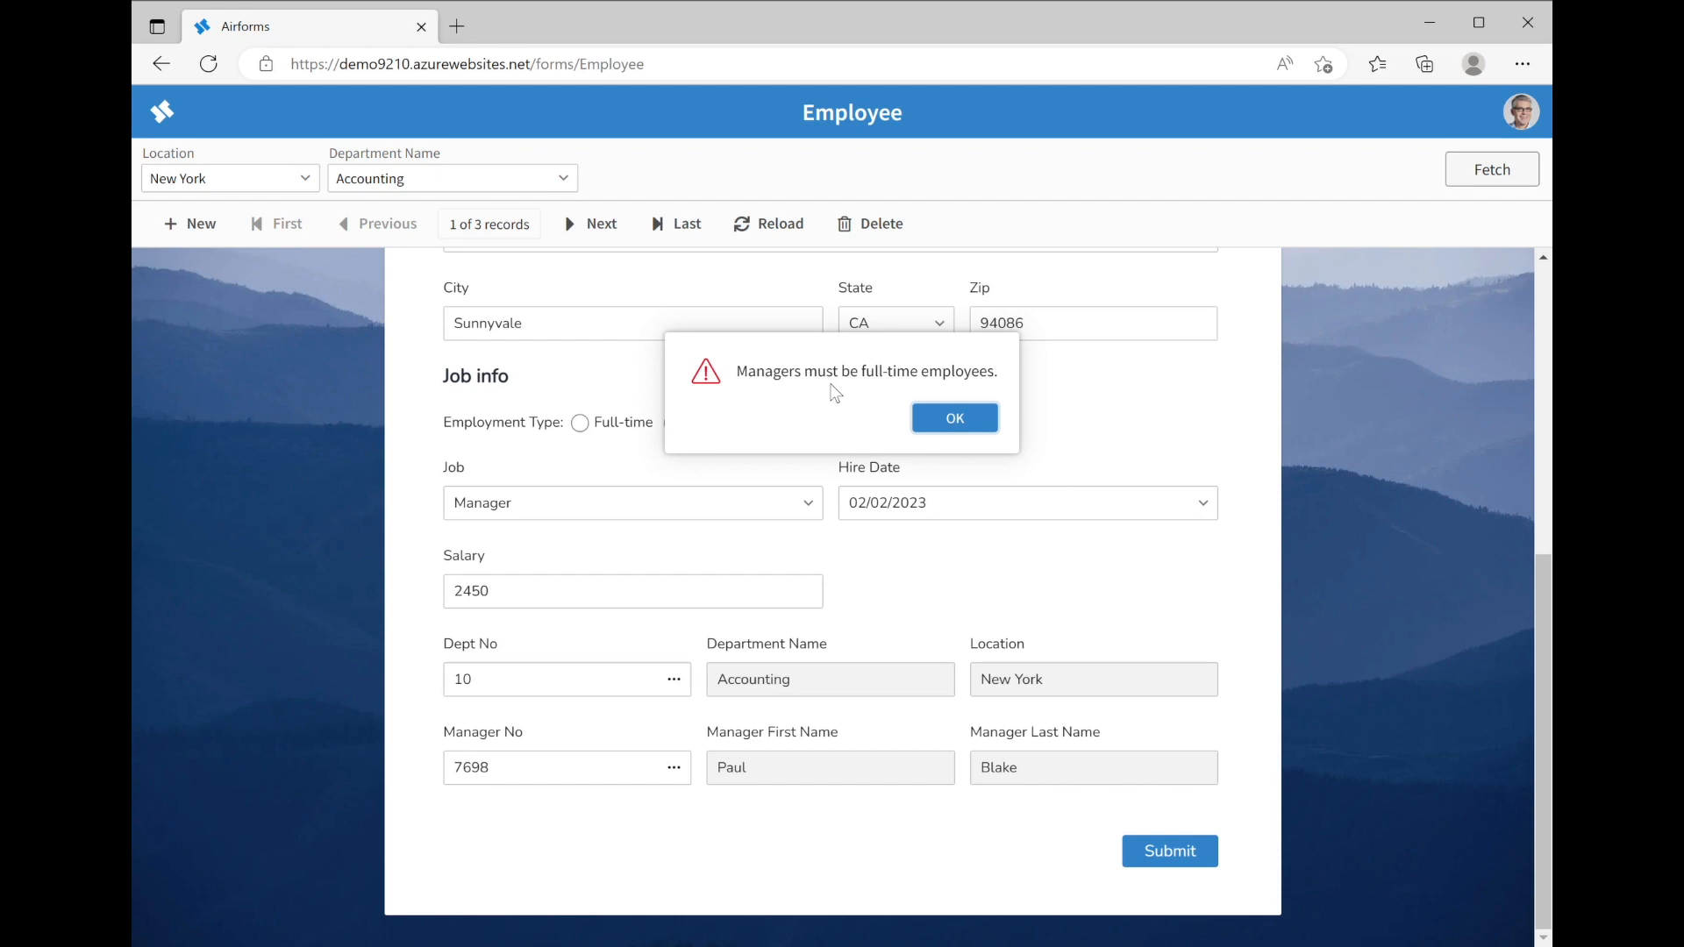
pyautogui.click(956, 418)
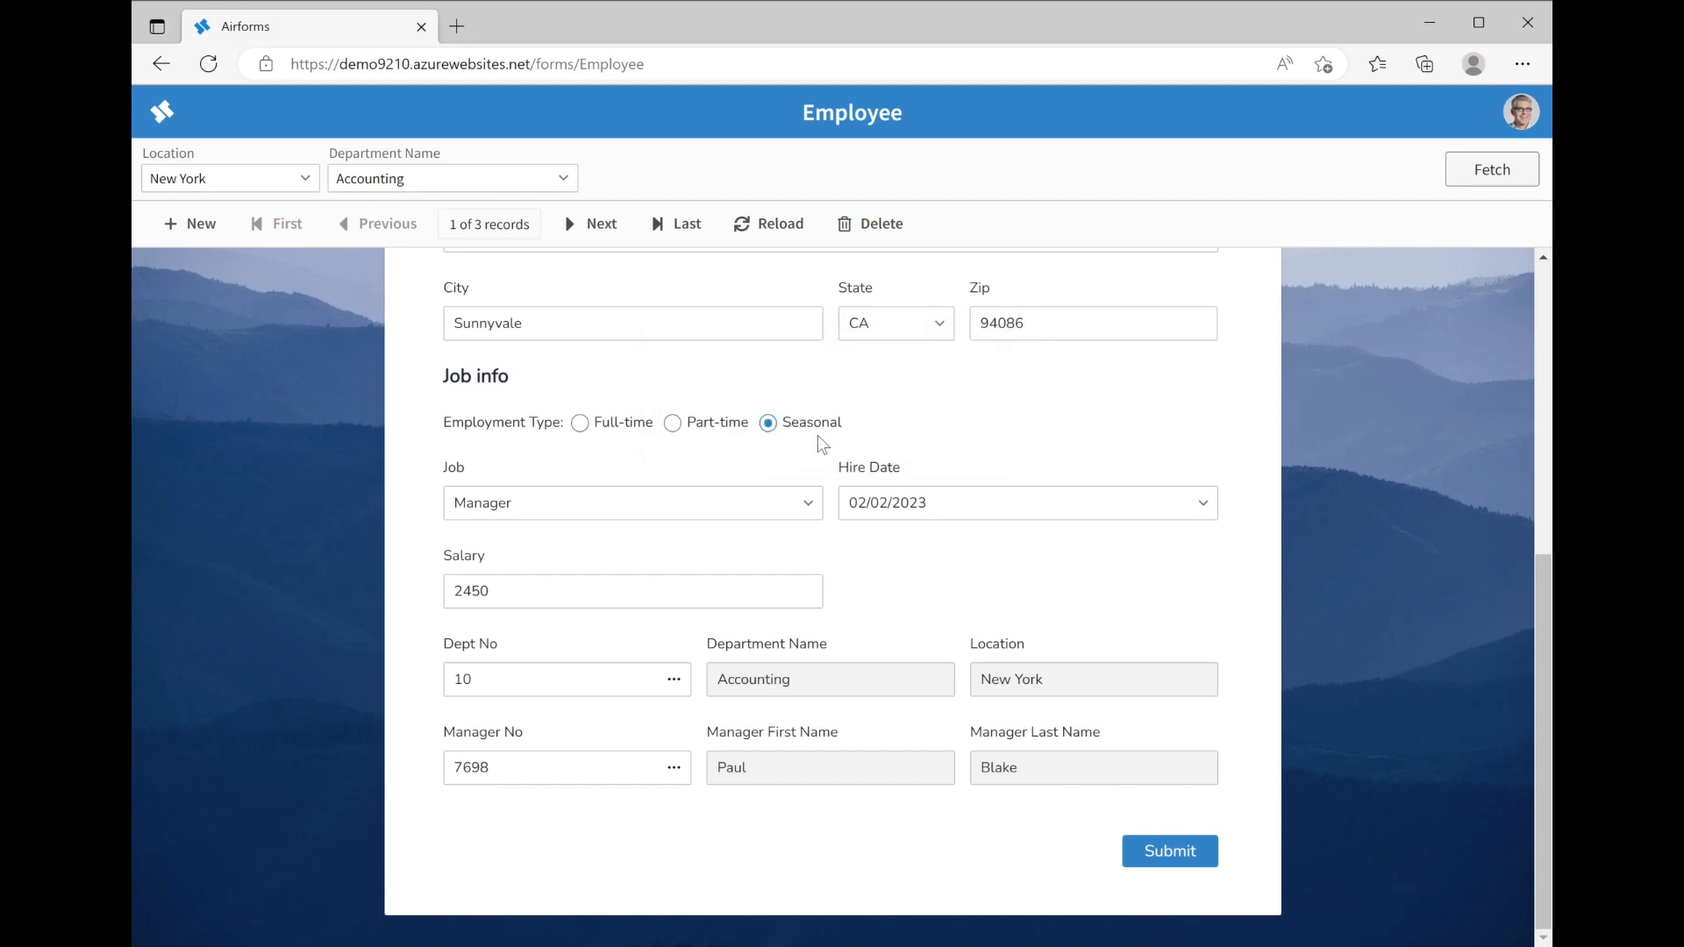
# Set Employment Type to Full-time and resubmit until 'Record updated!' appears
pyautogui.scroll(2, 818, 435)
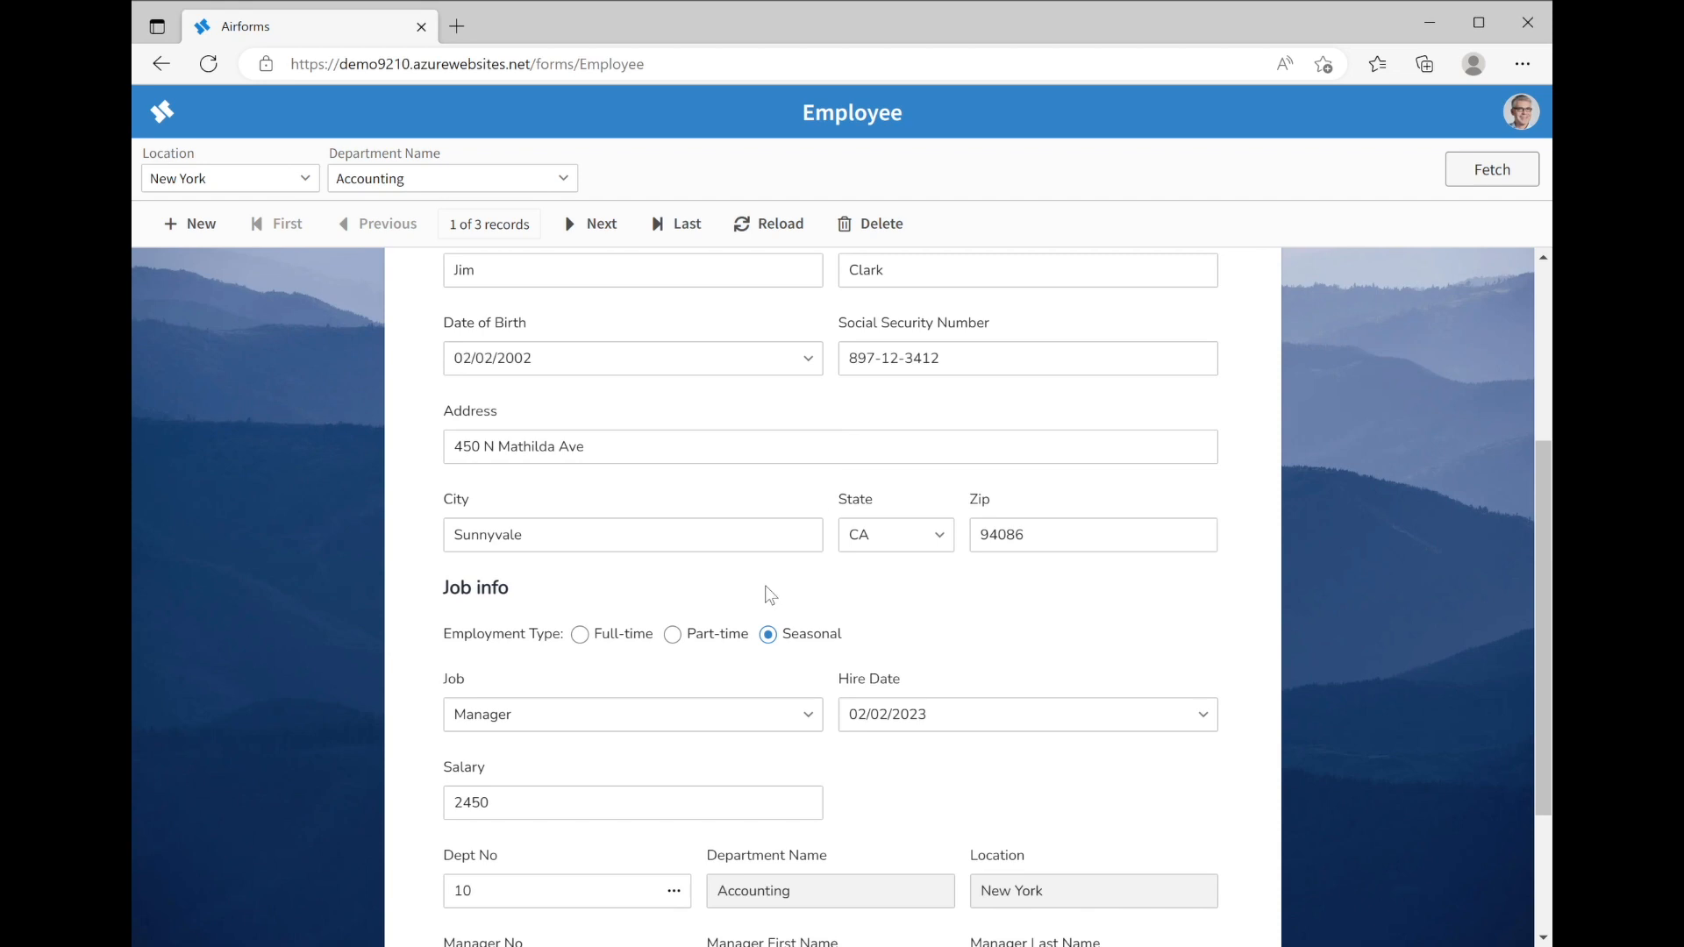
pyautogui.click(578, 637)
pyautogui.scroll(-3, 633, 661)
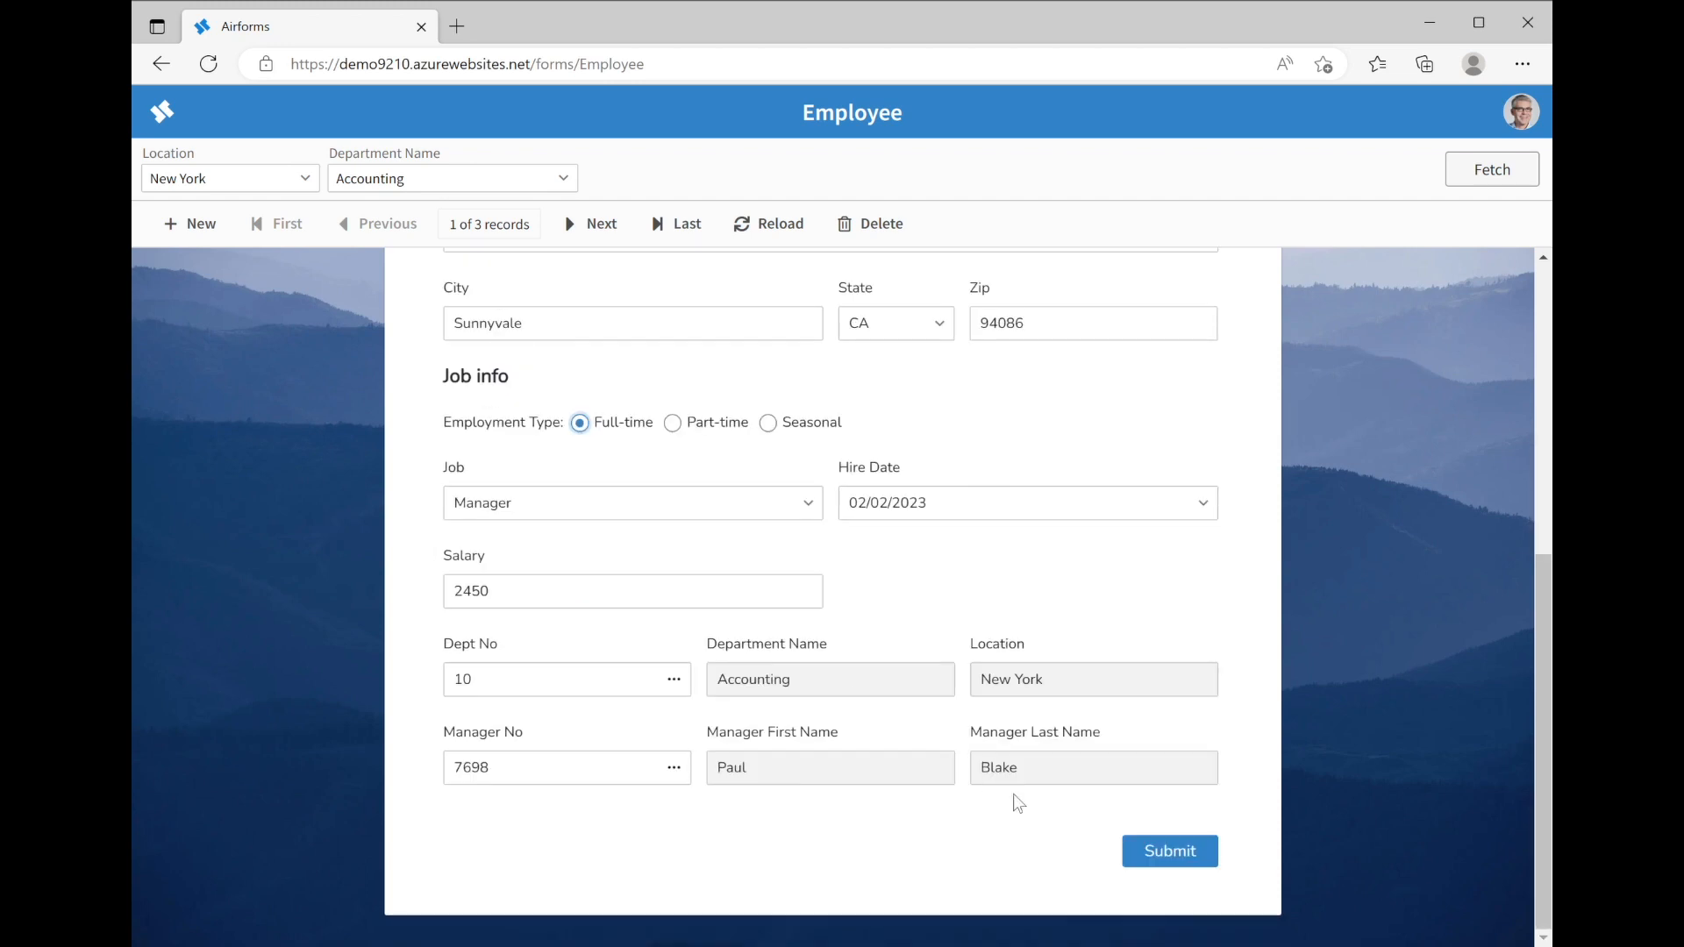
pyautogui.click(1159, 855)
pyautogui.scroll(5, 1107, 594)
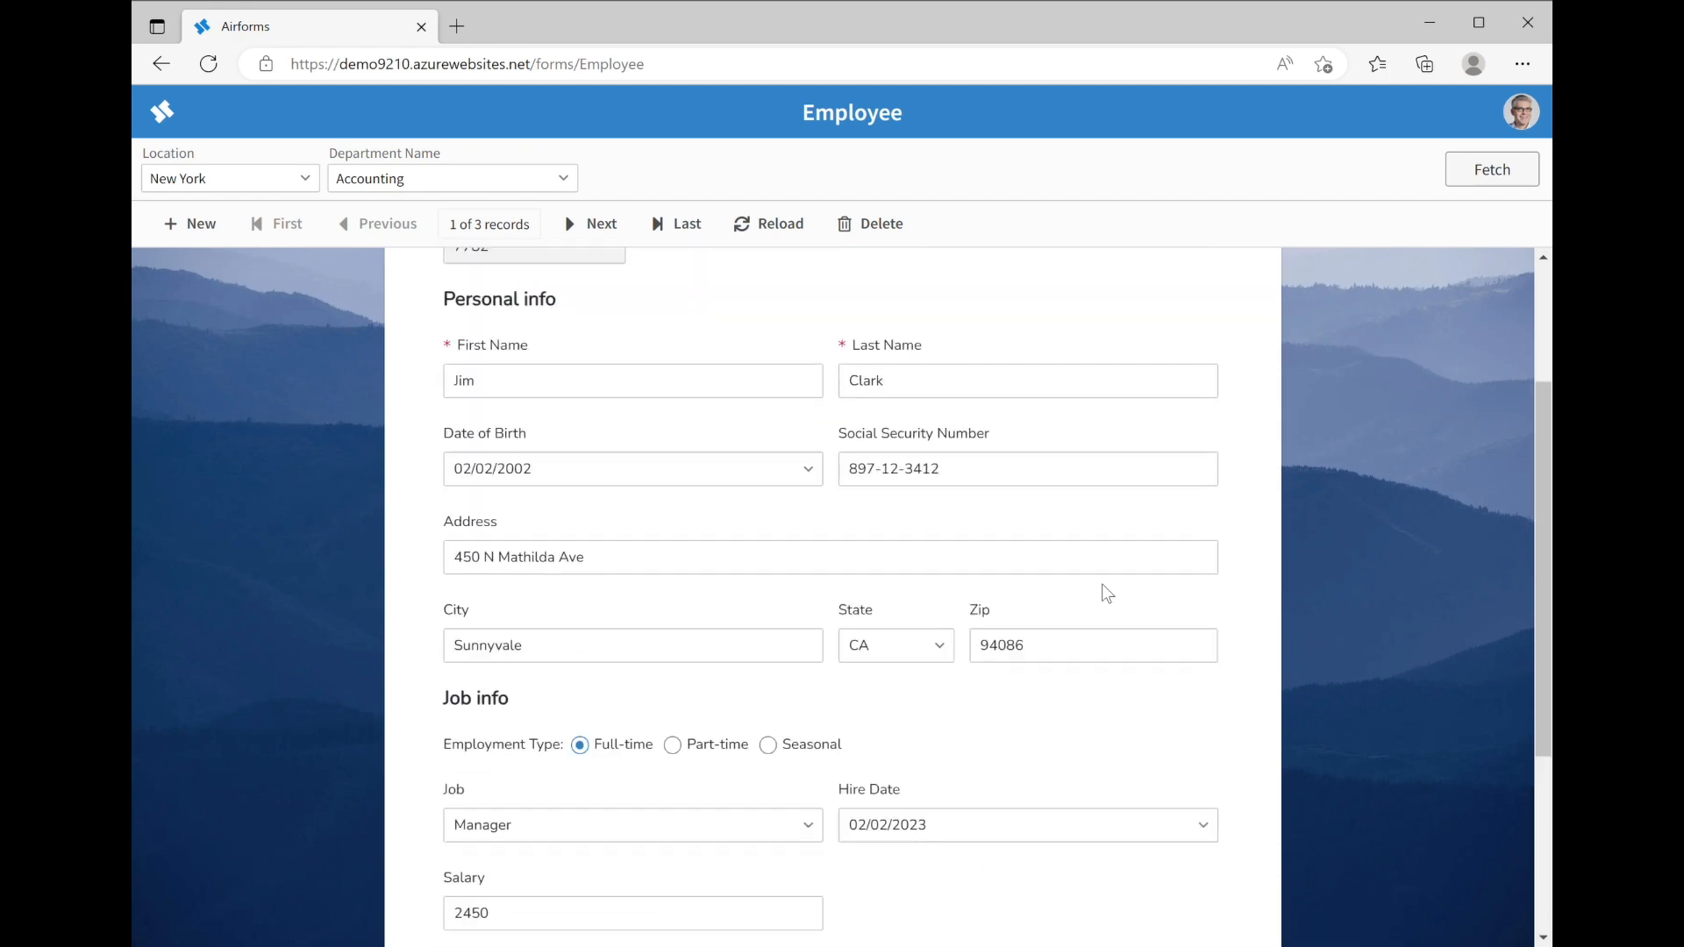
pyautogui.scroll(1, 1107, 594)
pyautogui.scroll(-5, 1103, 584)
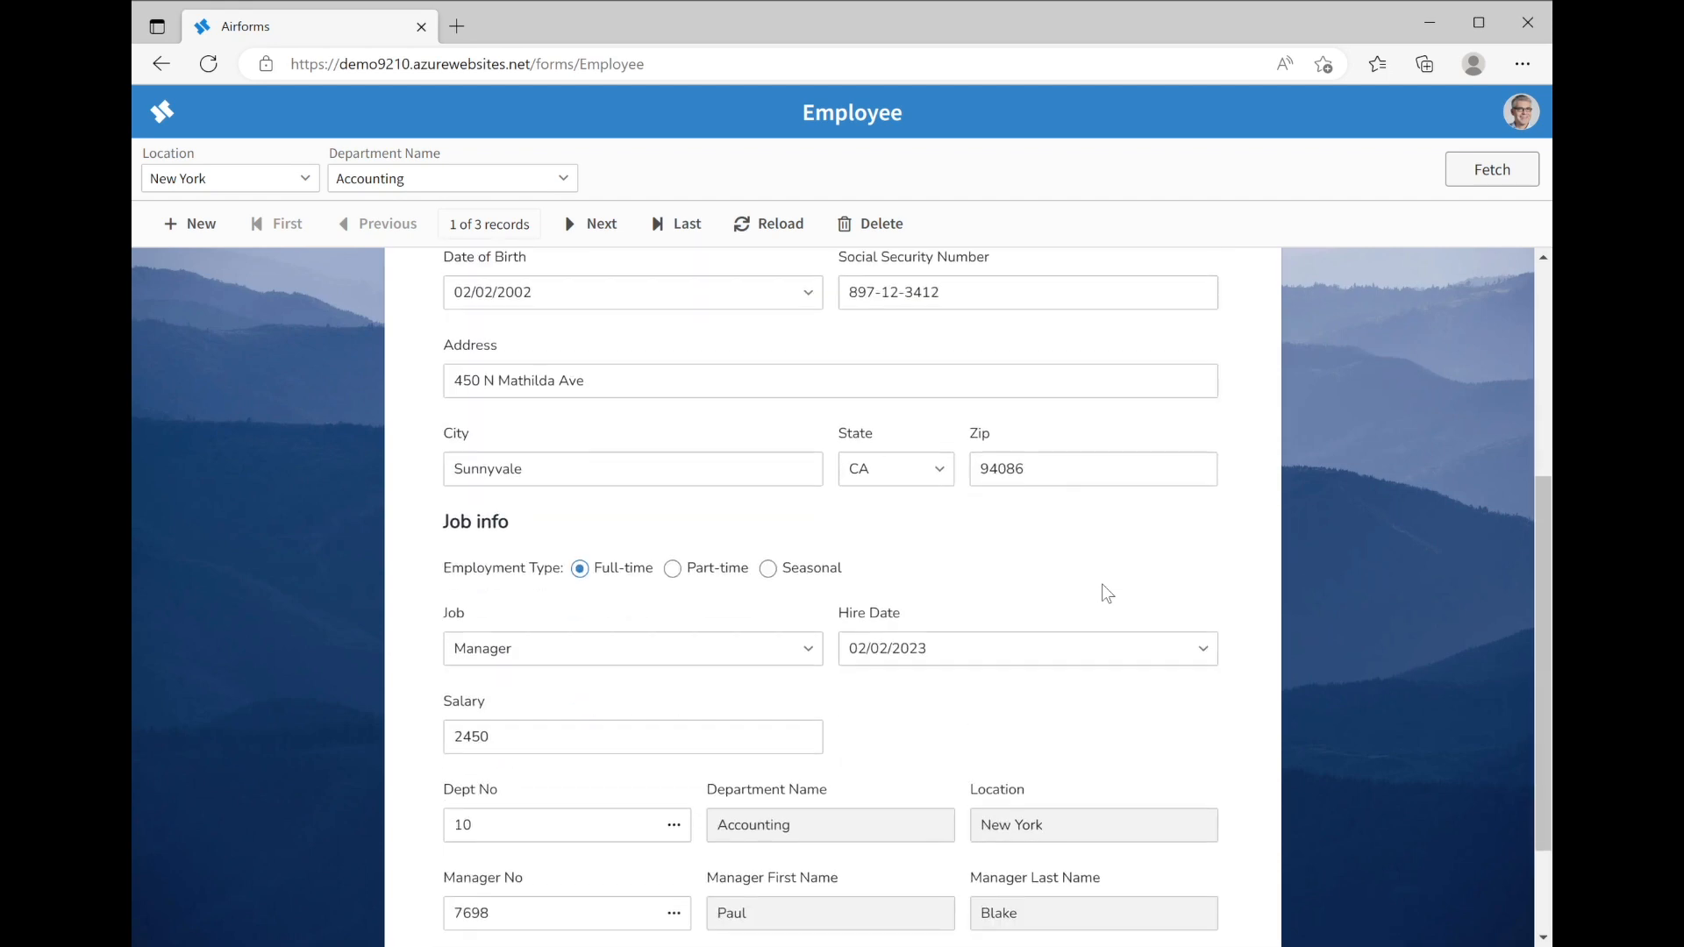